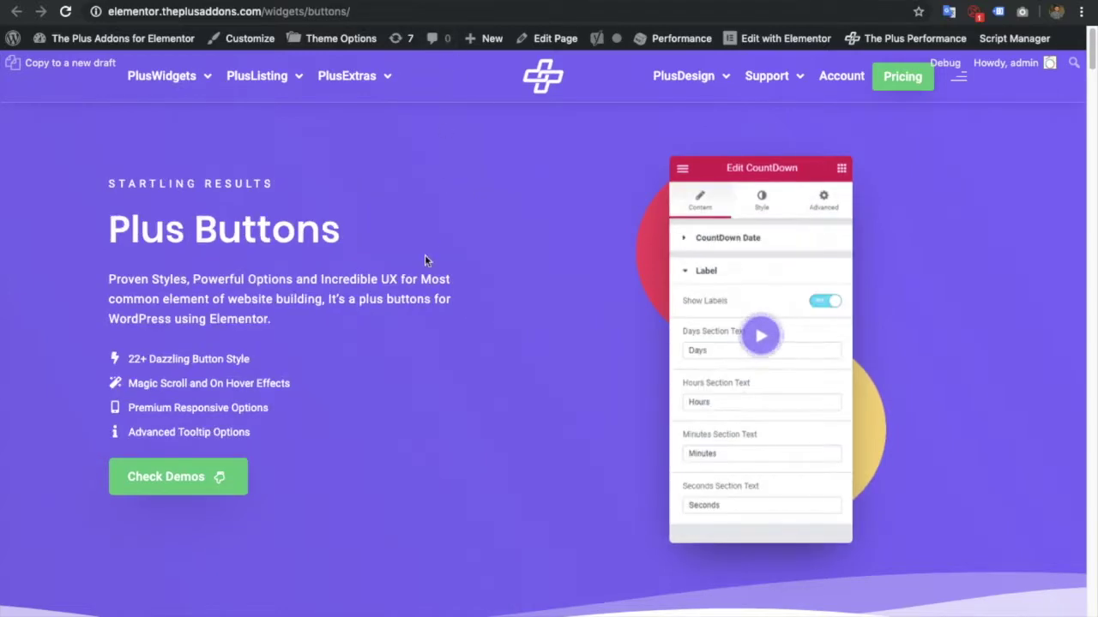
Examine the button style demos on the Plus Buttons page through Style 23, including the outline and shadow variants.
scroll(424, 258, down, 15)
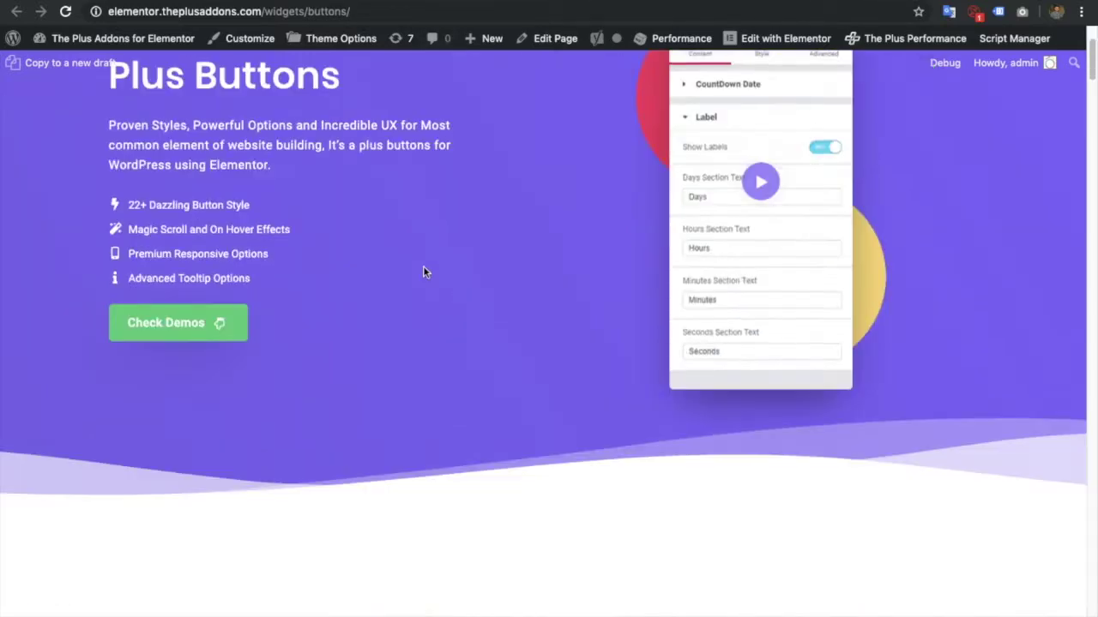
scroll(424, 273, down, 20)
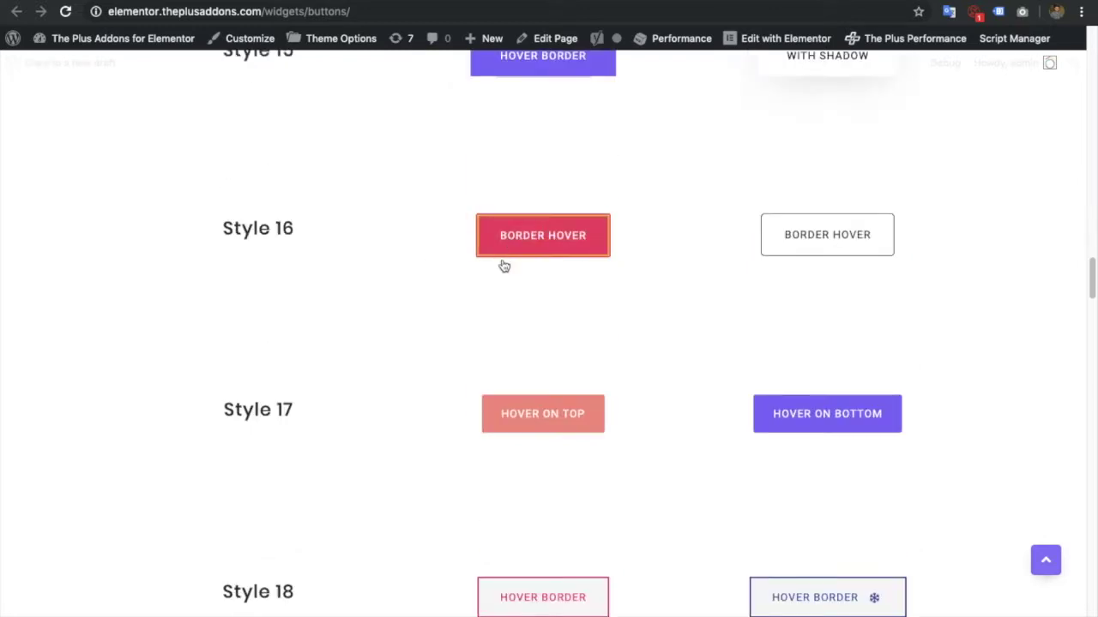
scroll(515, 258, down, 3)
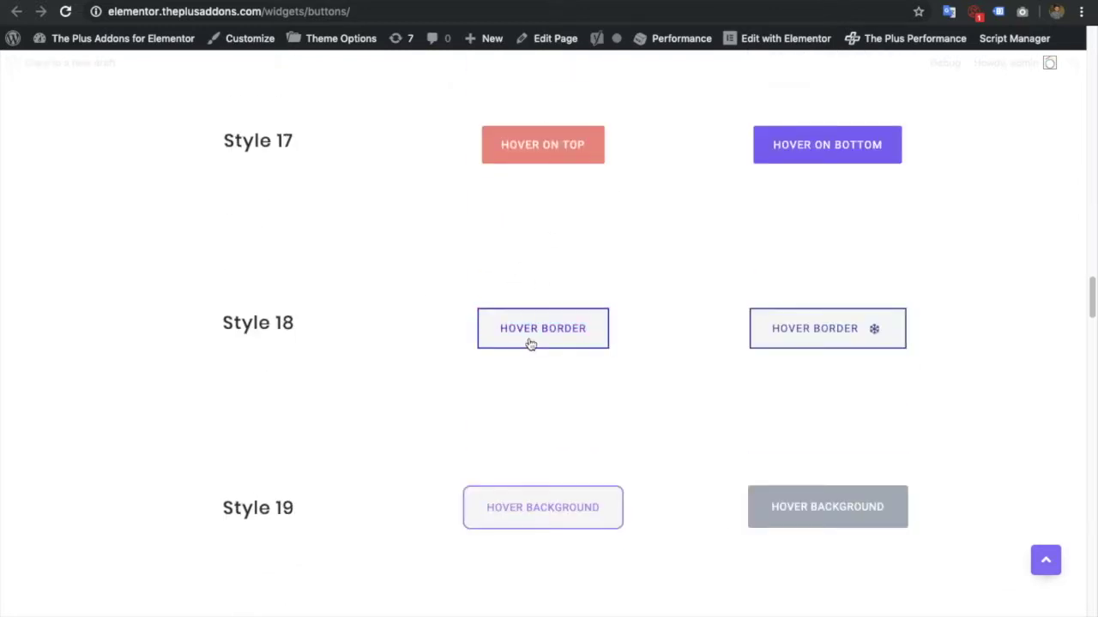
scroll(530, 448, down, 2)
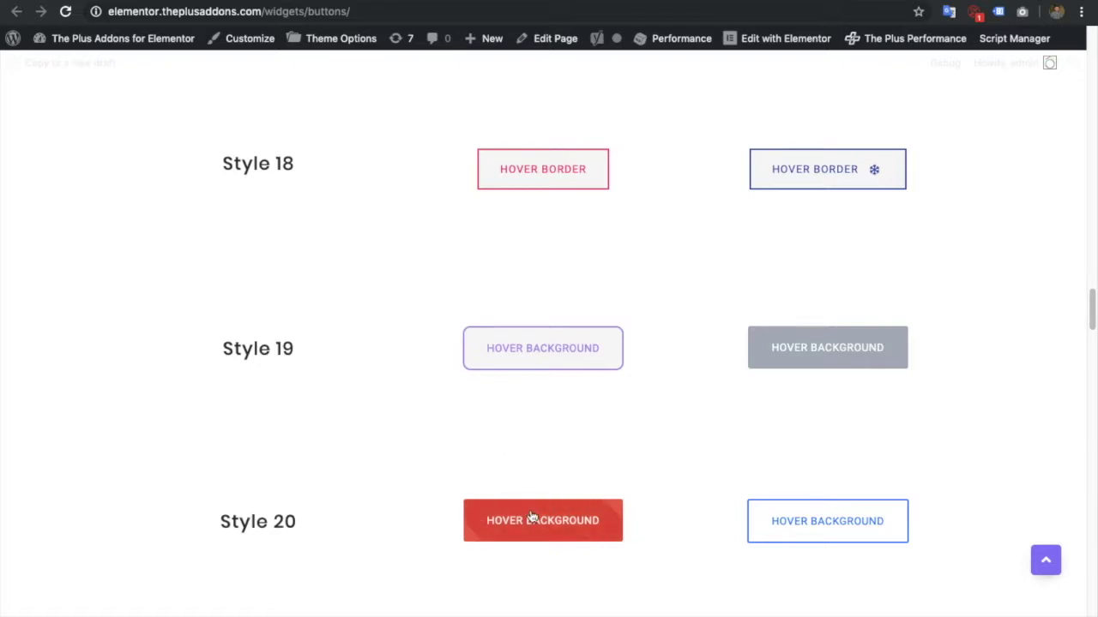
scroll(532, 517, down, 9)
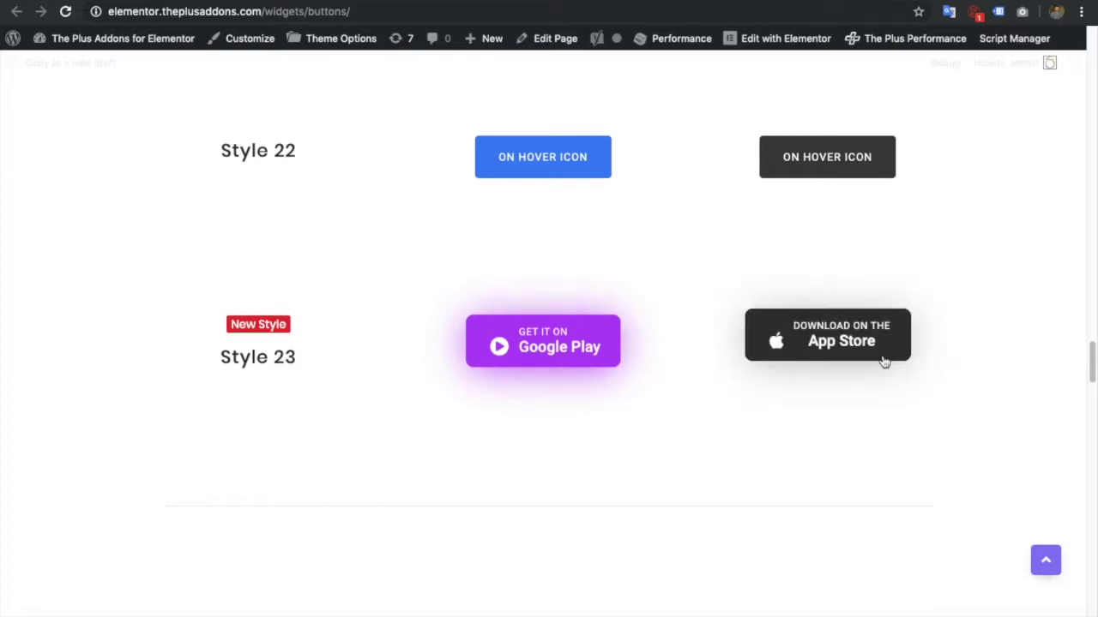
scroll(567, 398, down, 3)
scroll(567, 398, down, 5)
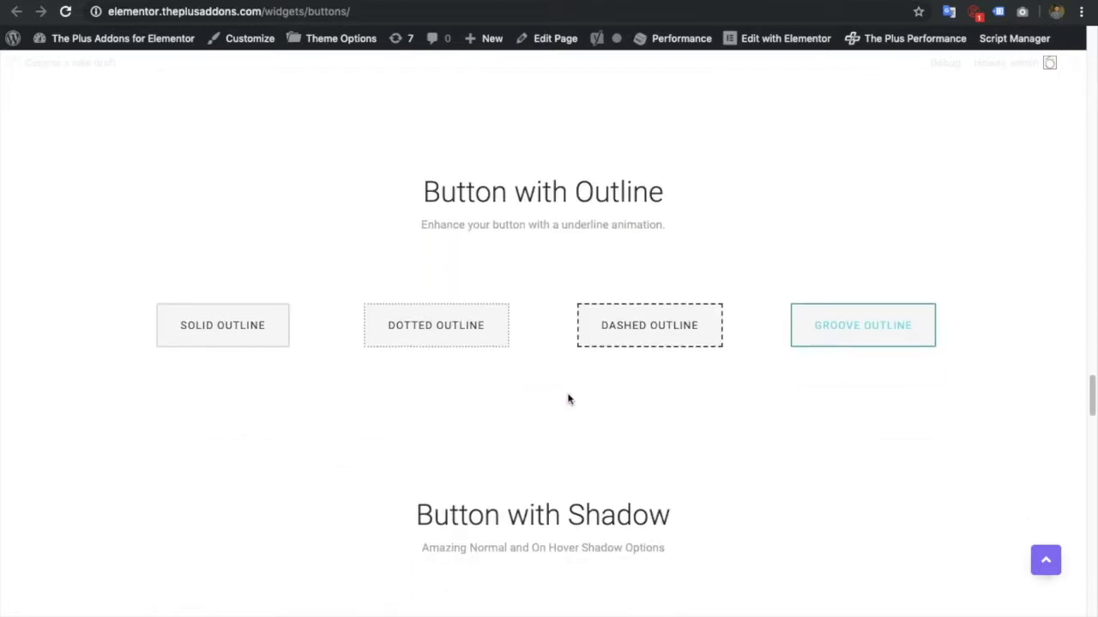
scroll(454, 341, down, 3)
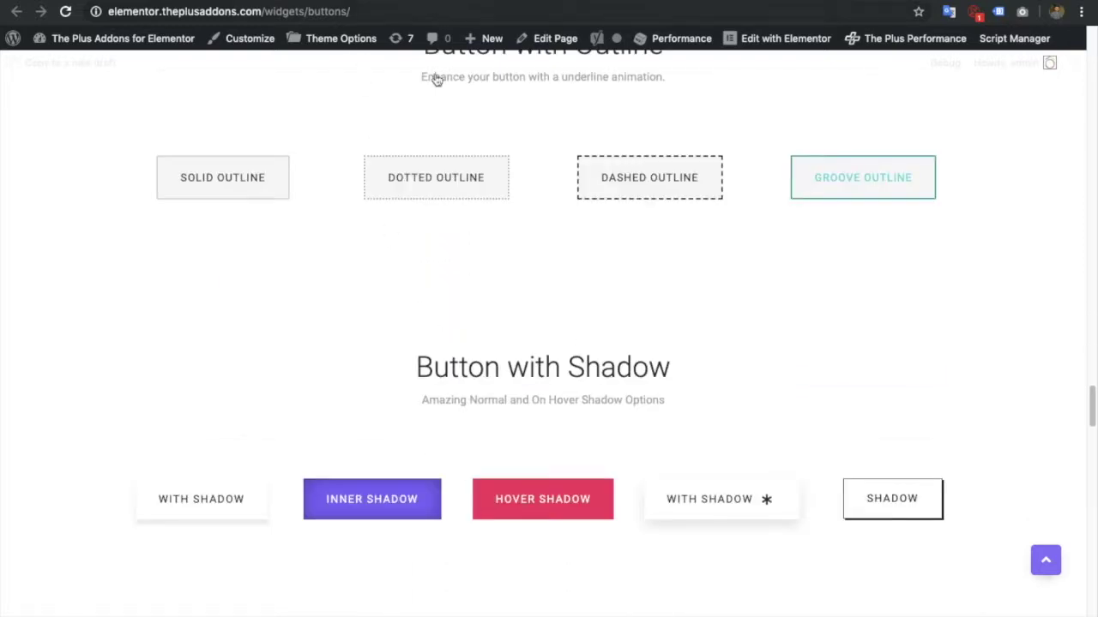
scroll(404, 263, up, 20)
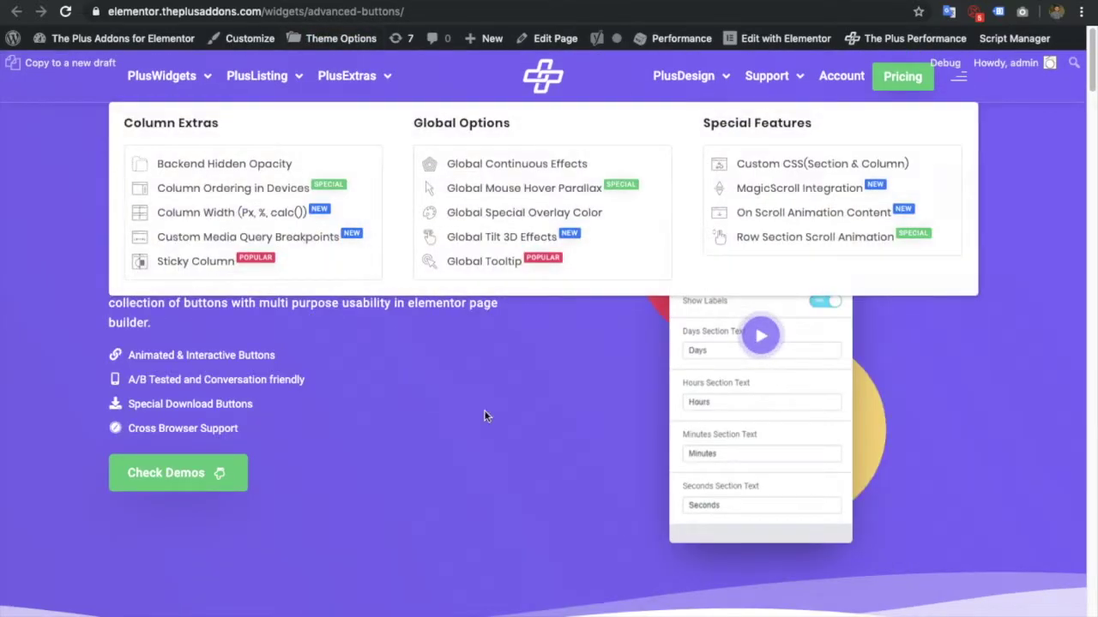
Examine the Call to Action button demos for Styles 1 to 6 on the Advanced Buttons page.
scroll(532, 403, down, 2)
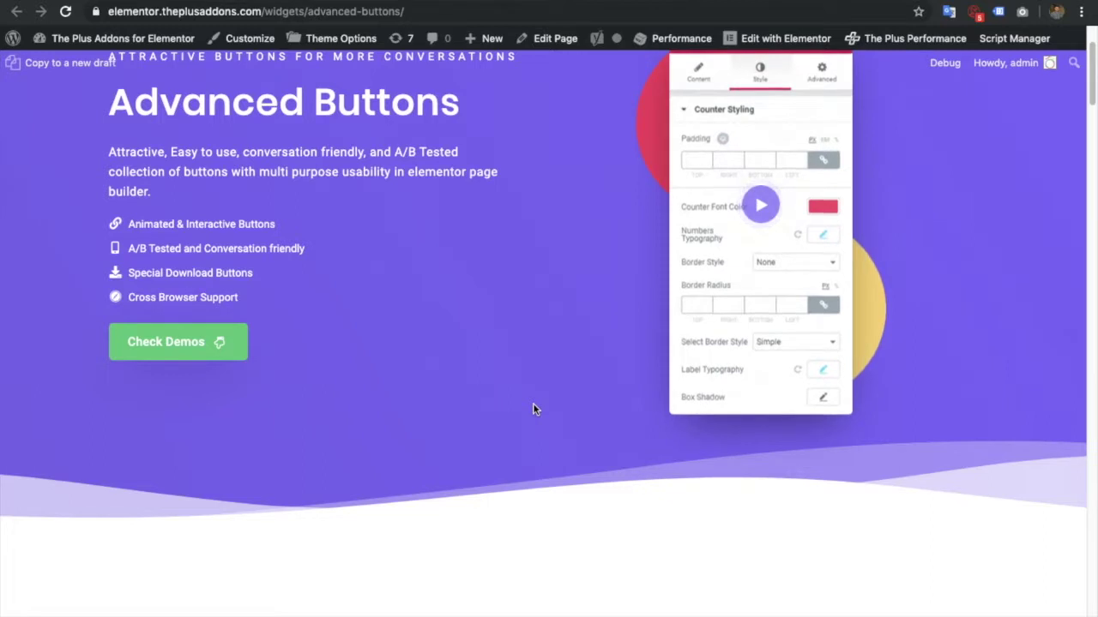
scroll(533, 409, down, 3)
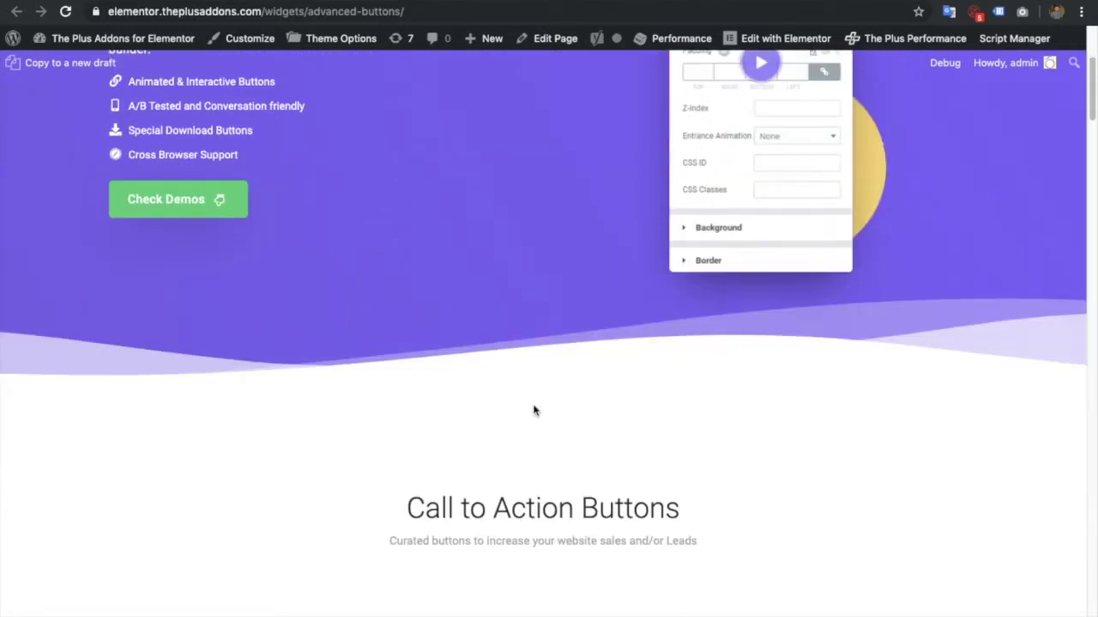
scroll(533, 410, down, 2)
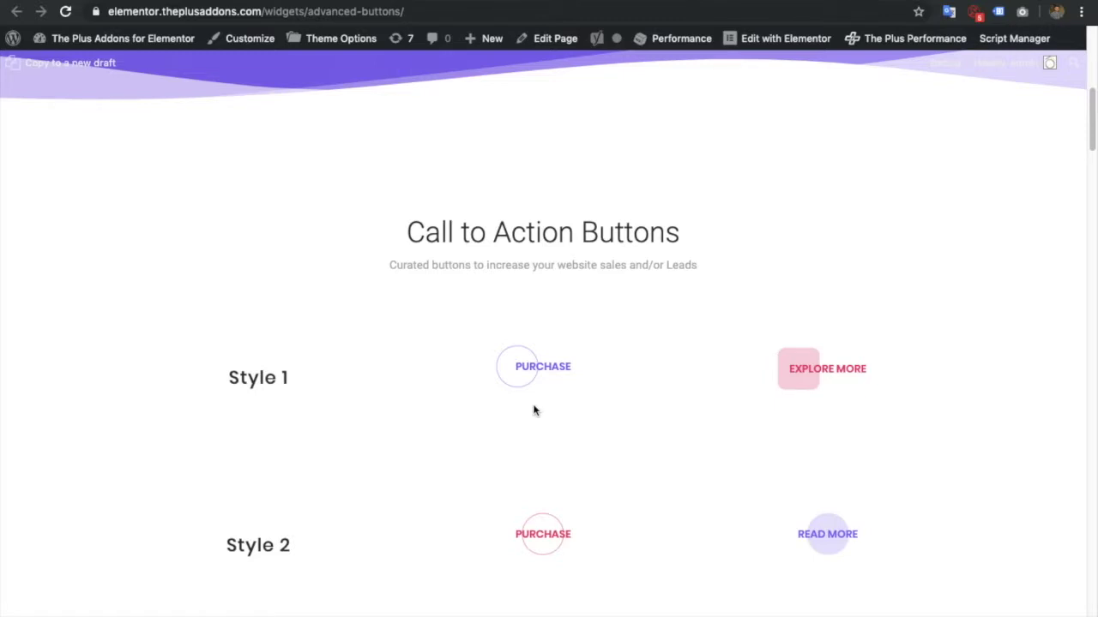
scroll(533, 411, down, 2)
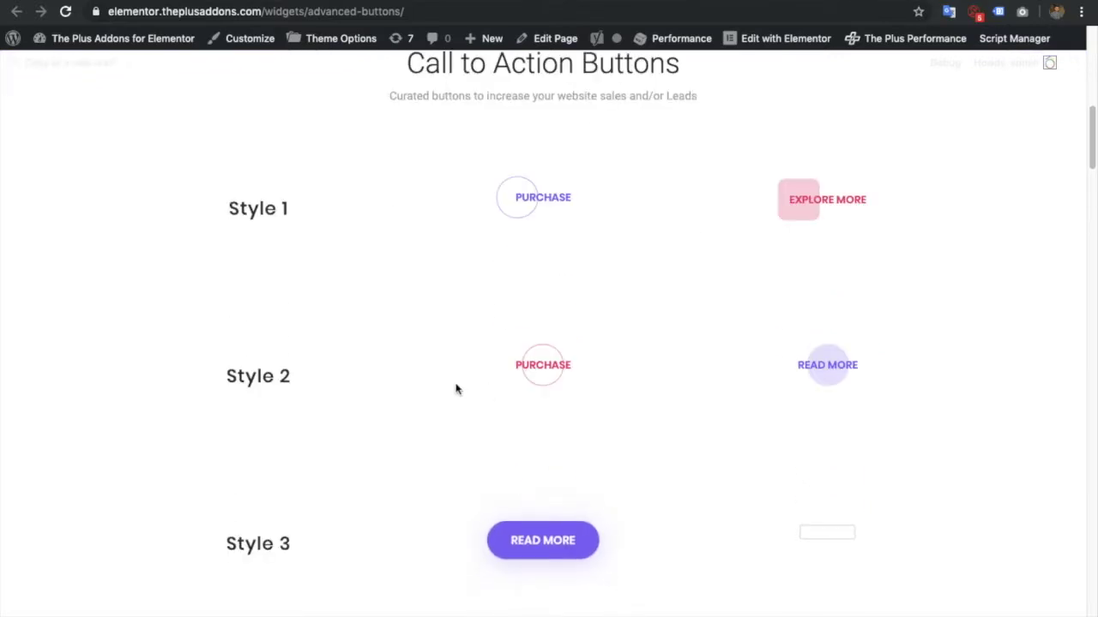
scroll(456, 390, down, 1)
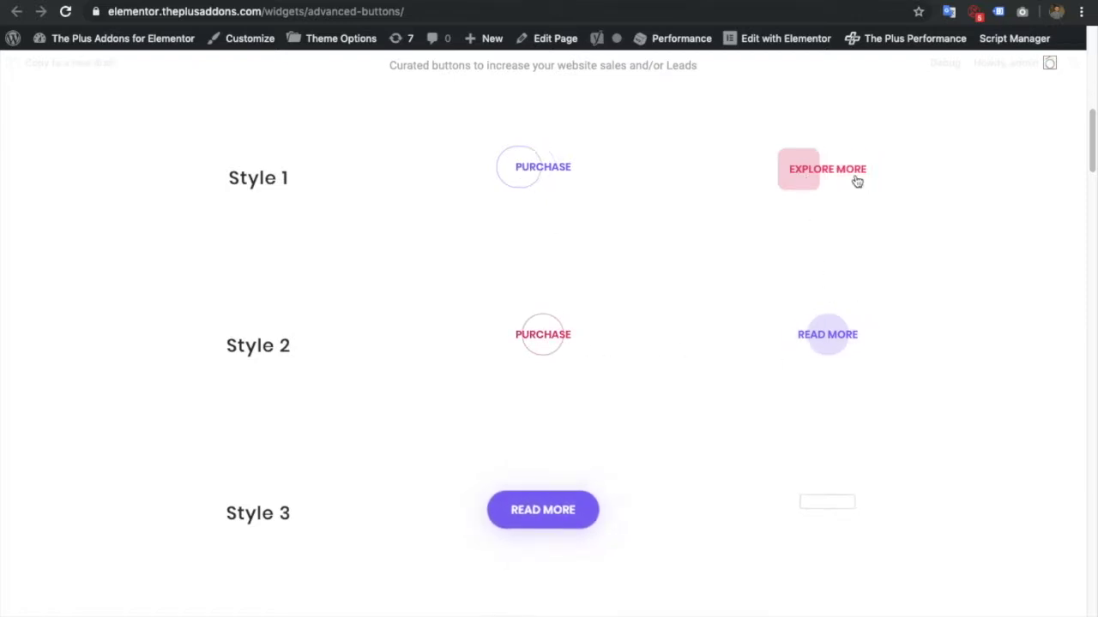
scroll(623, 266, down, 4)
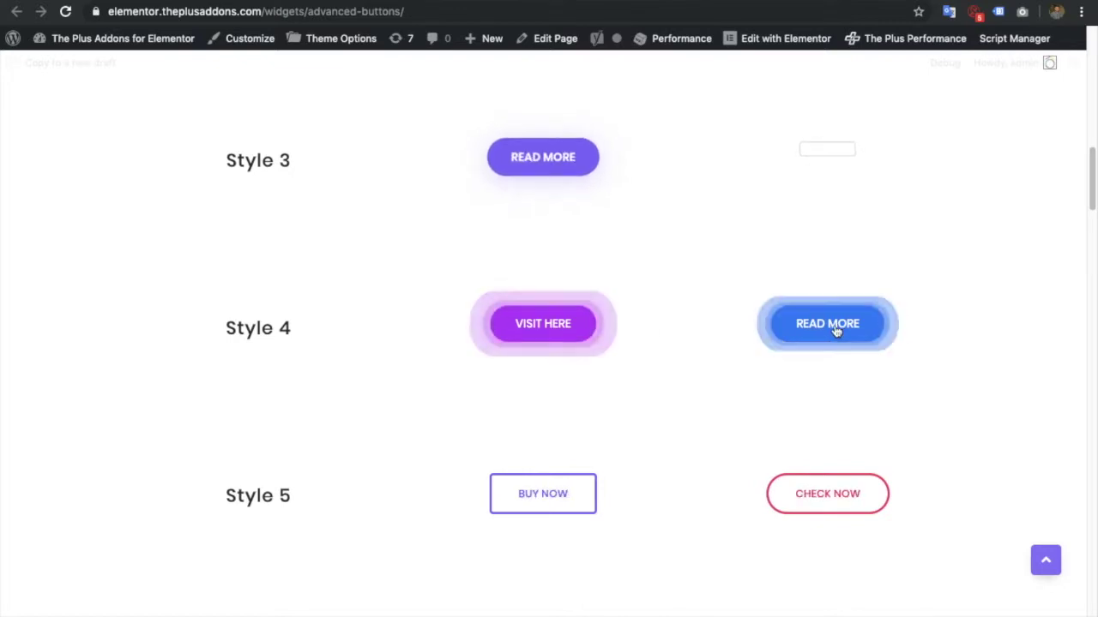
scroll(674, 375, down, 4)
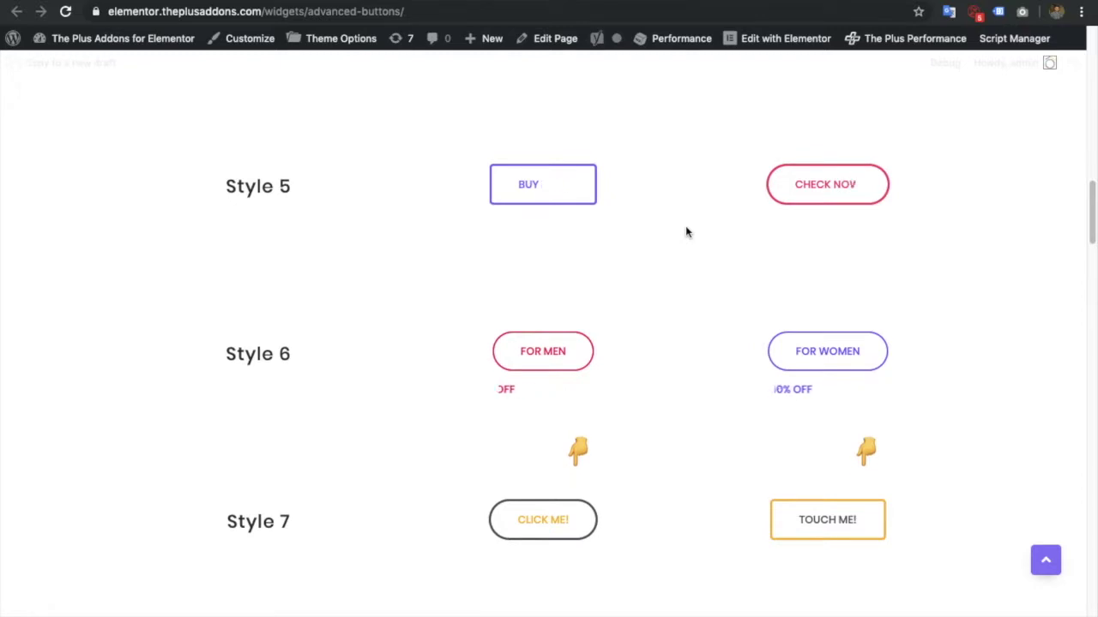
scroll(687, 232, down, 1)
scroll(685, 225, down, 1)
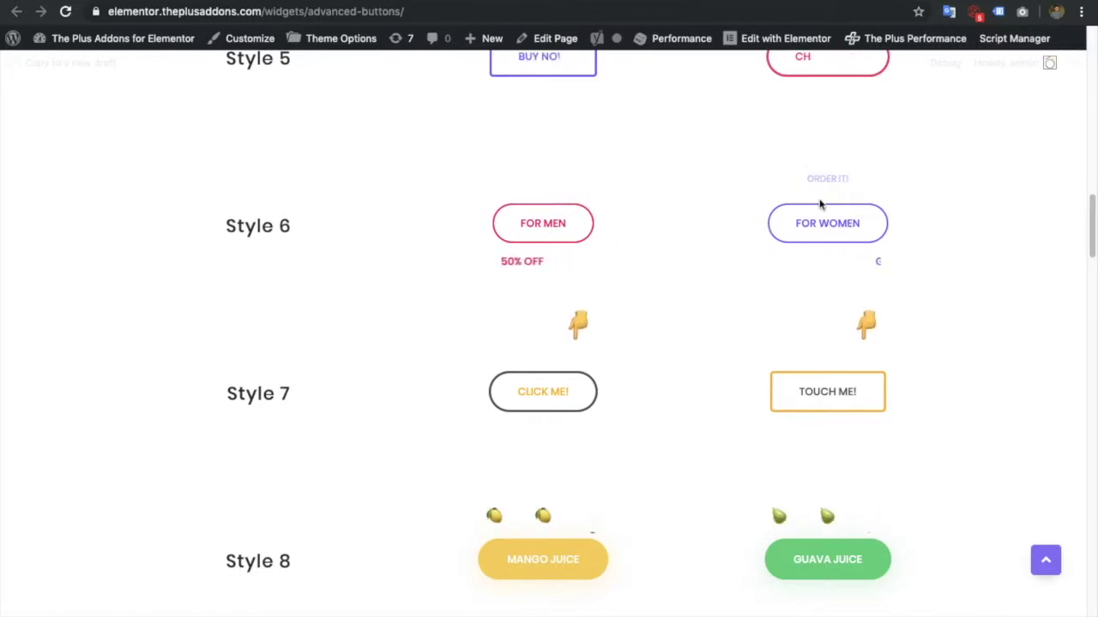
Examine the animations of the Call to Action button demos for Styles 7 to 9.
scroll(658, 274, down, 2)
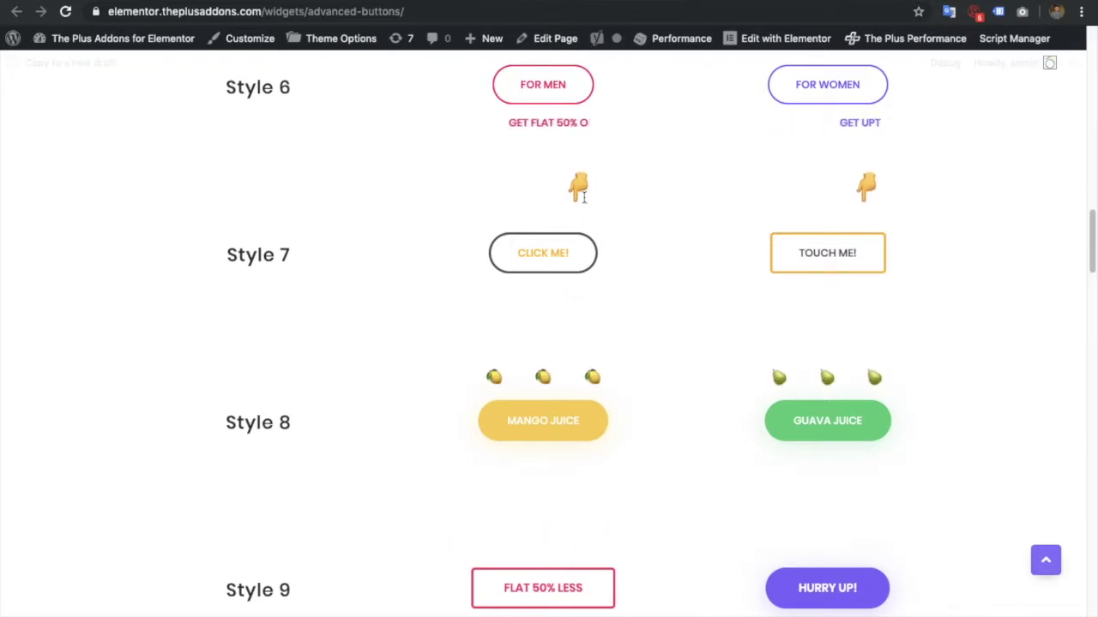
double_click(259, 255)
click(656, 223)
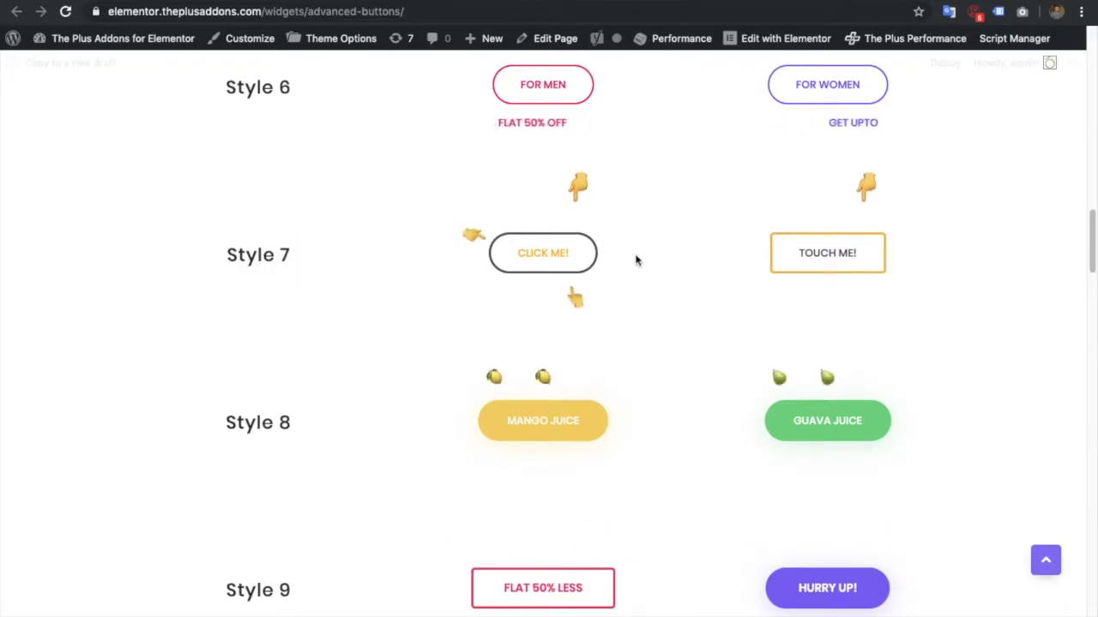
scroll(633, 291, down, 1)
scroll(631, 326, down, 5)
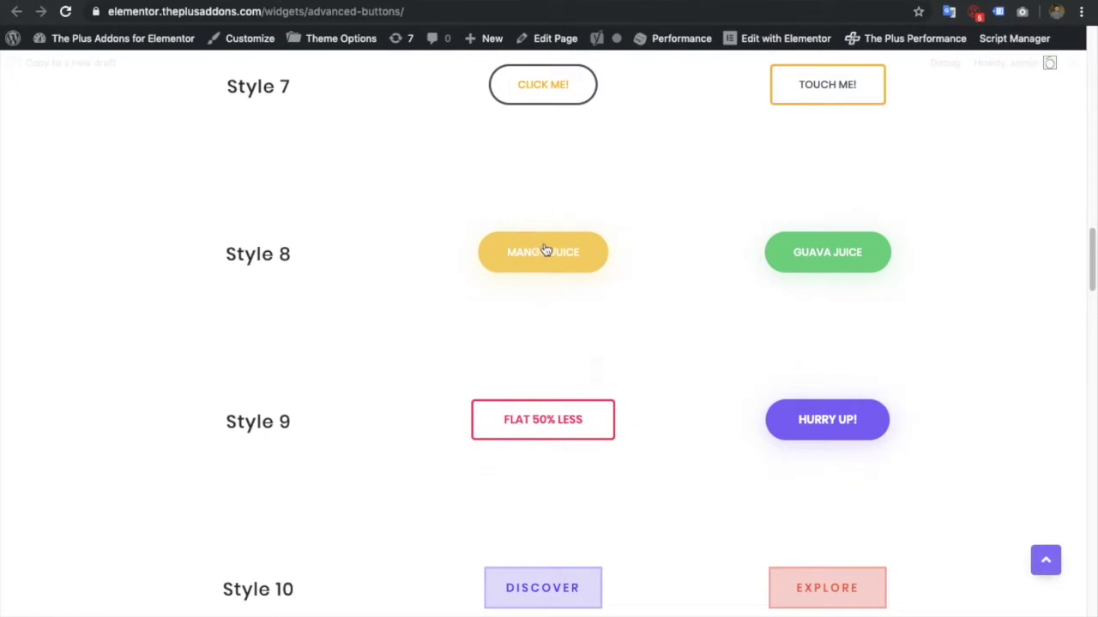
scroll(549, 247, up, 4)
scroll(608, 274, down, 3)
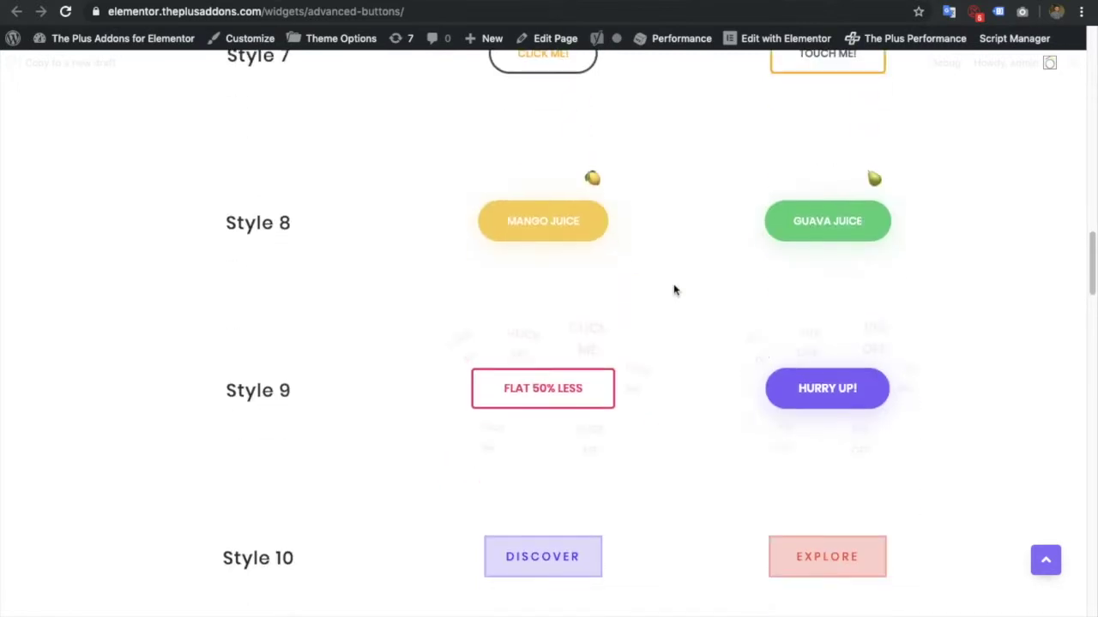
scroll(643, 313, down, 1)
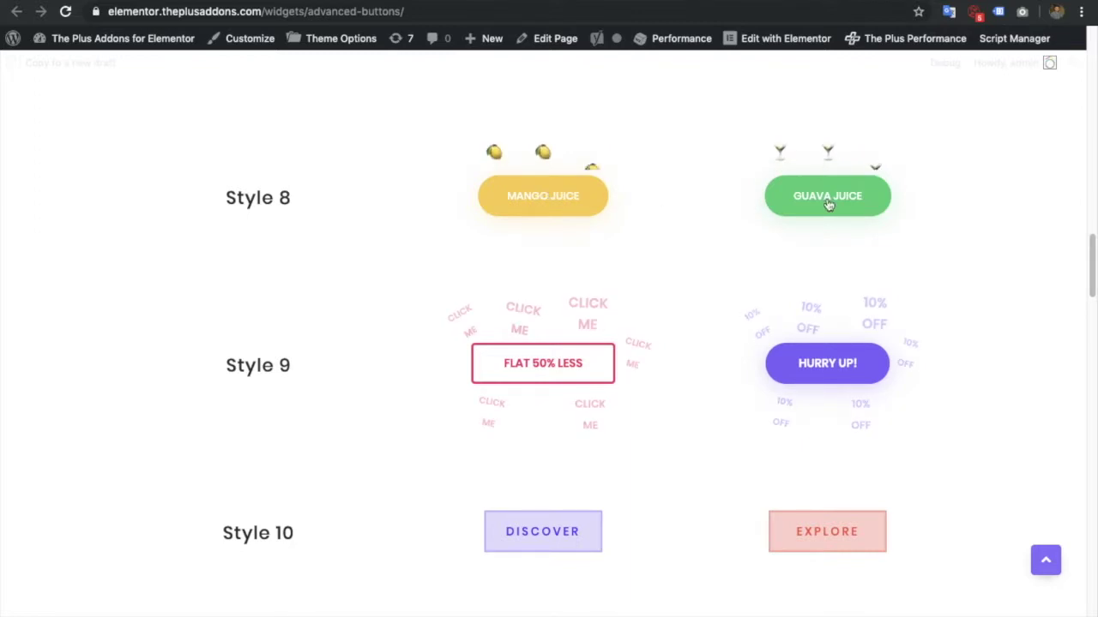
scroll(742, 237, down, 3)
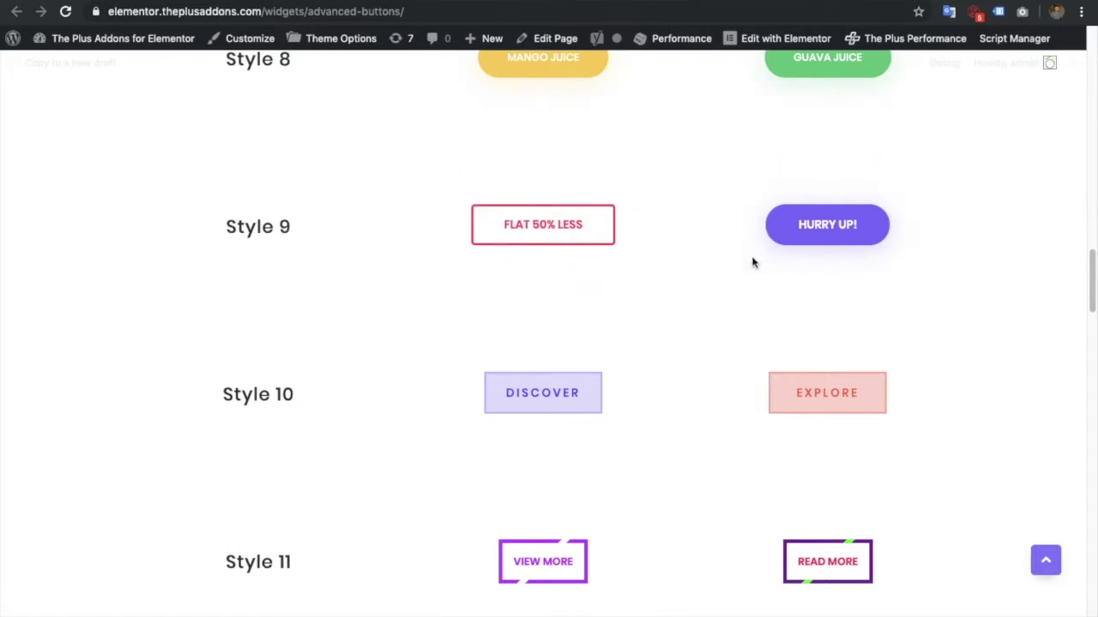
Examine the border, gradient, label and shape effects of the Call to Action button demos for Styles 10 to 14.
scroll(752, 260, down, 3)
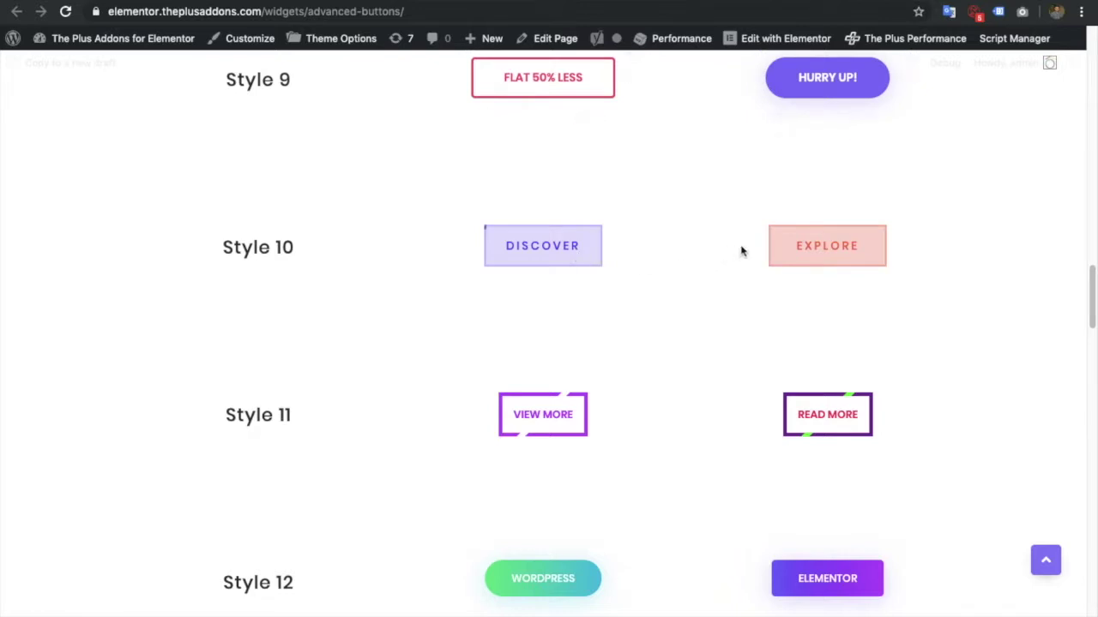
scroll(627, 382, down, 2)
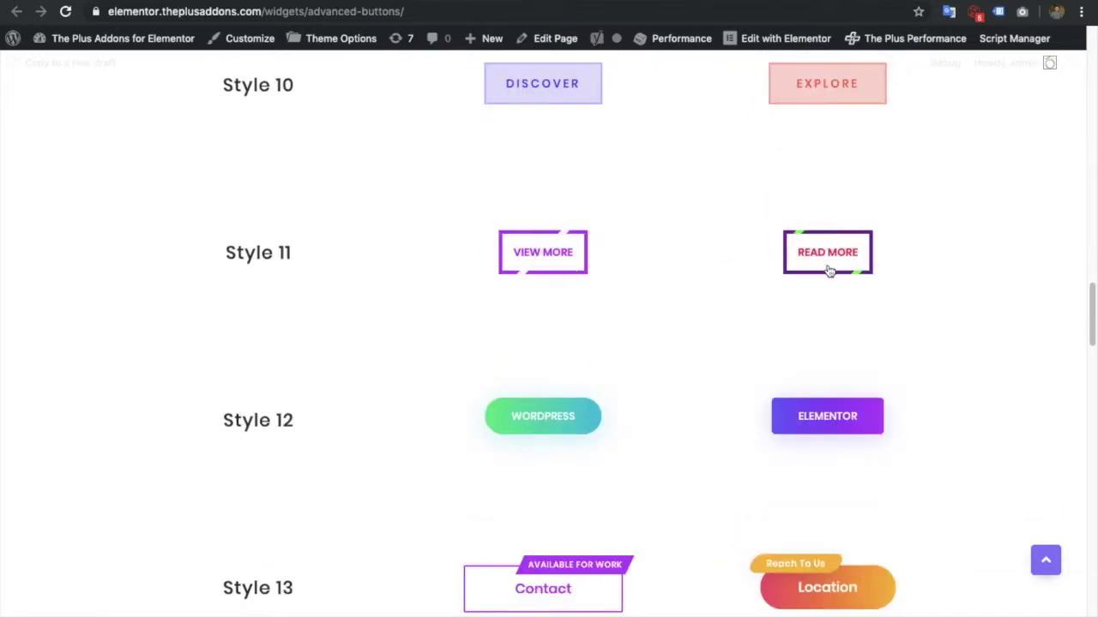
scroll(706, 304, down, 2)
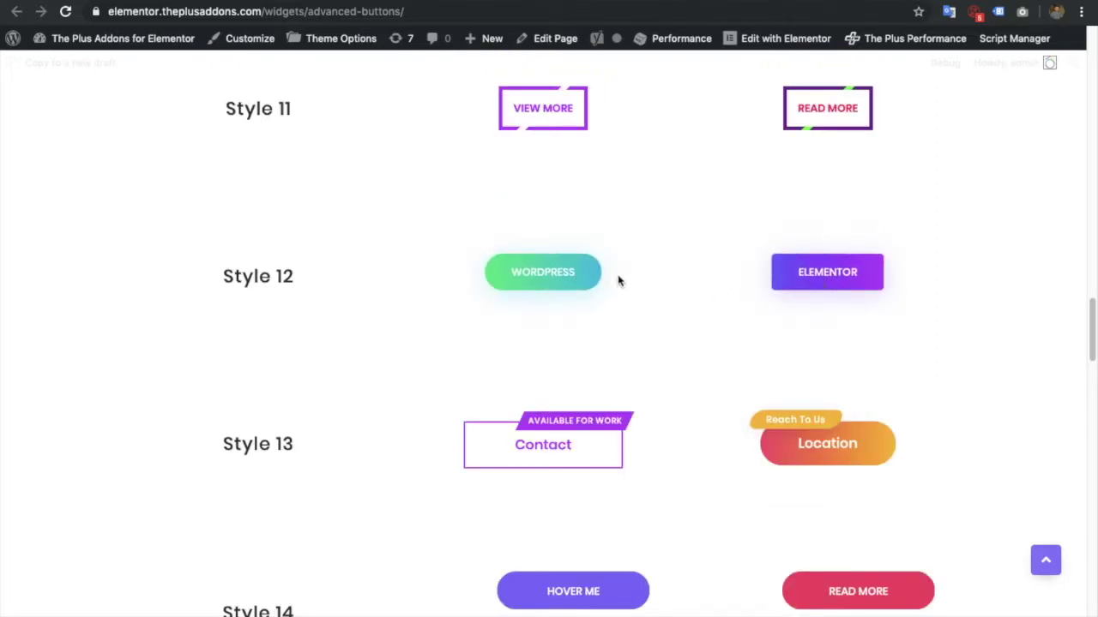
scroll(657, 298, down, 2)
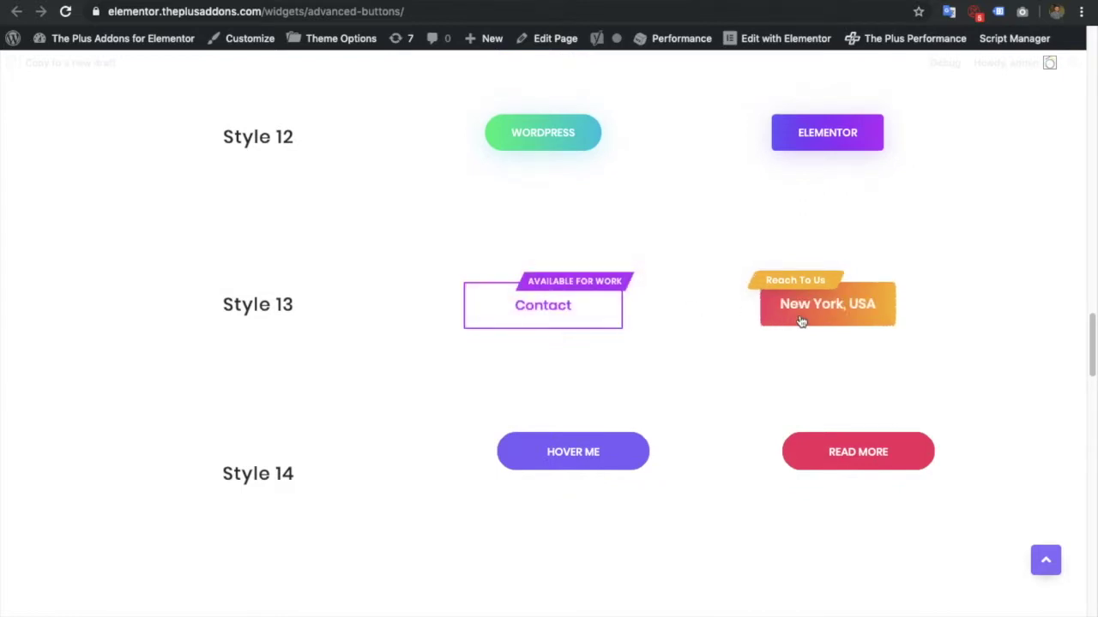
scroll(696, 342, down, 1)
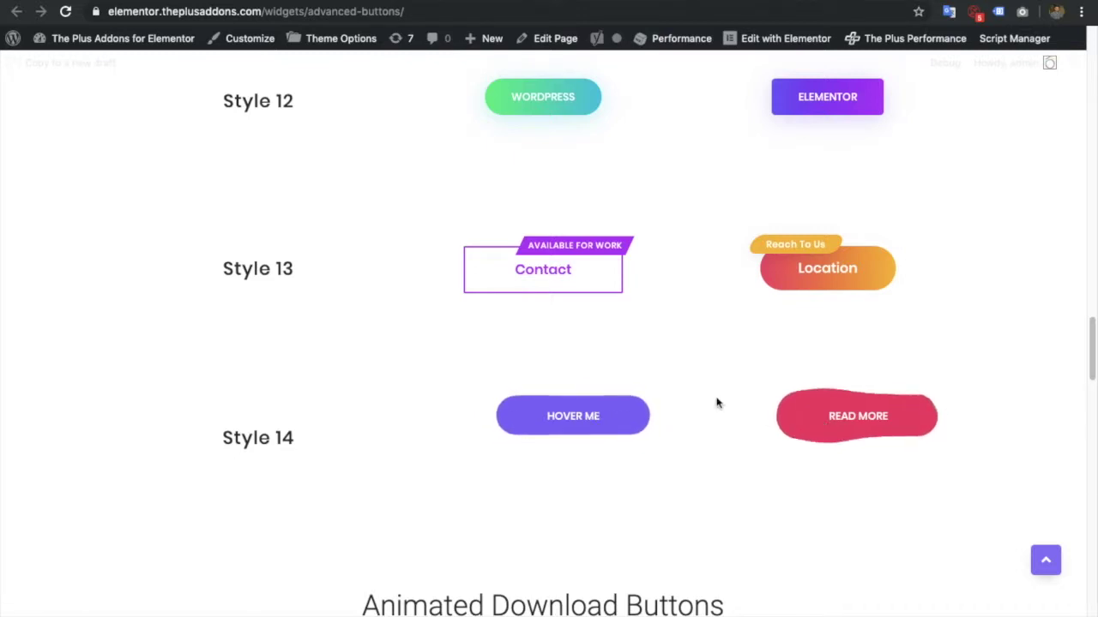
Trigger both Style 1 demo downloads in the Animated Download Buttons section.
scroll(718, 403, down, 4)
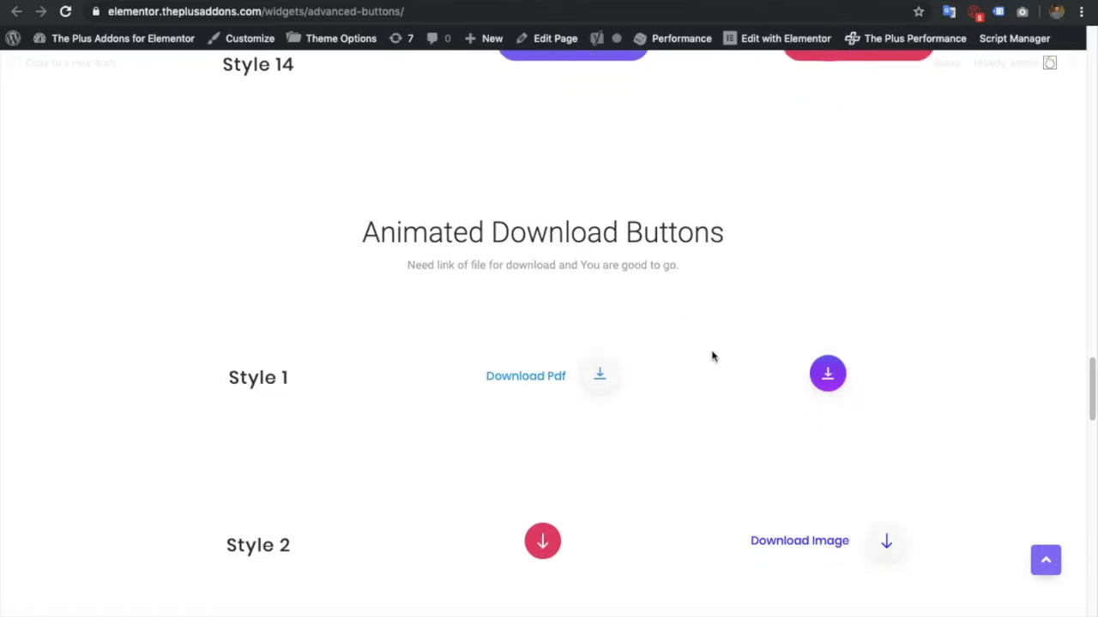
scroll(710, 357, down, 1)
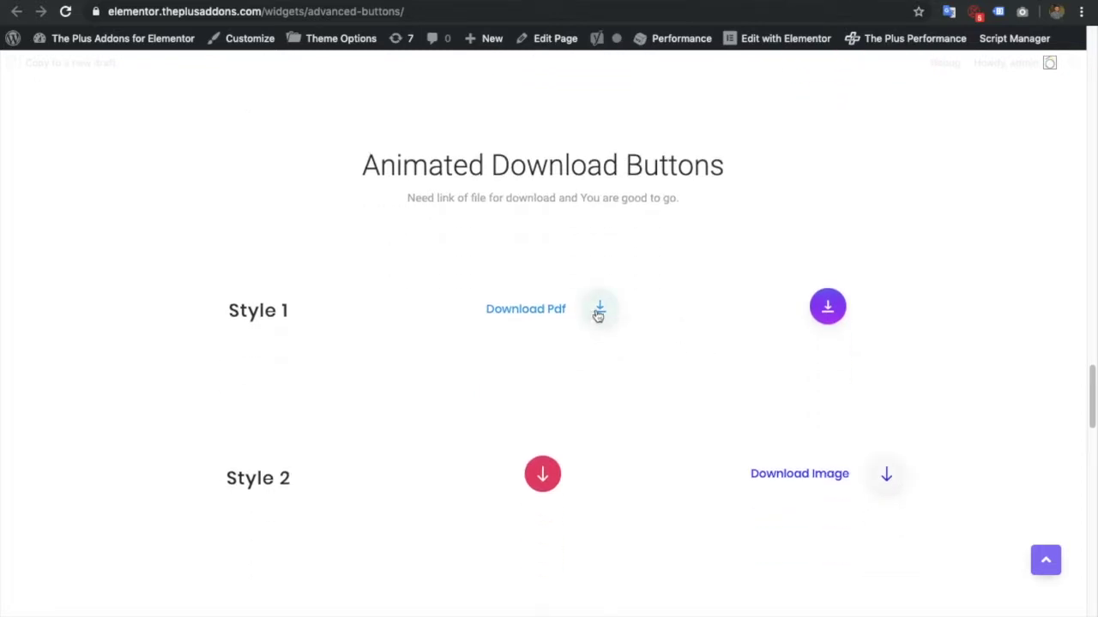
click(598, 313)
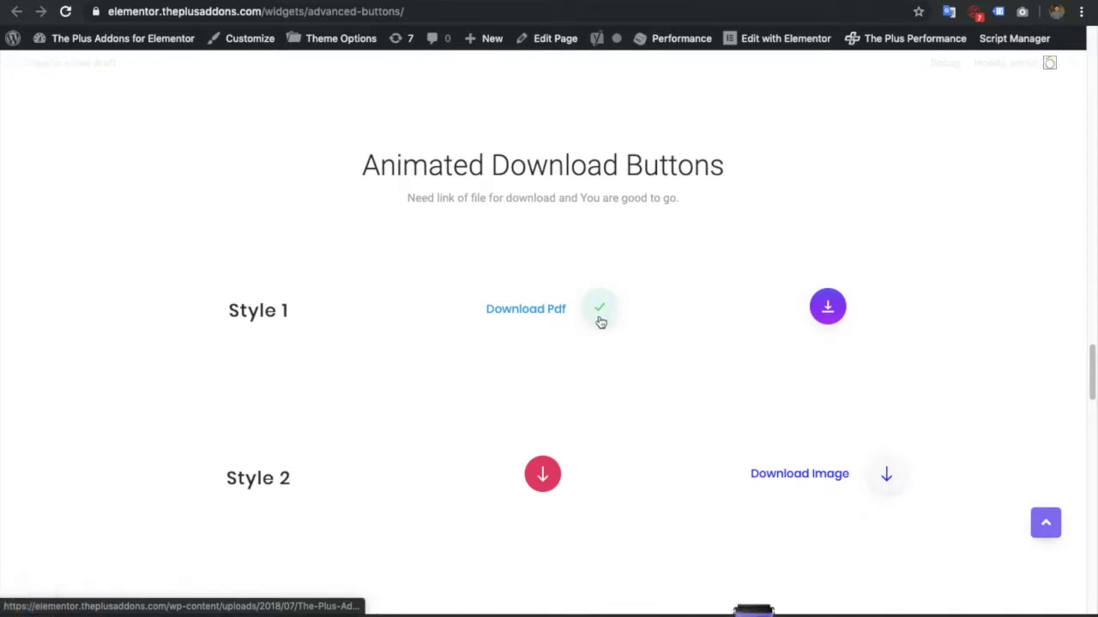
click(828, 310)
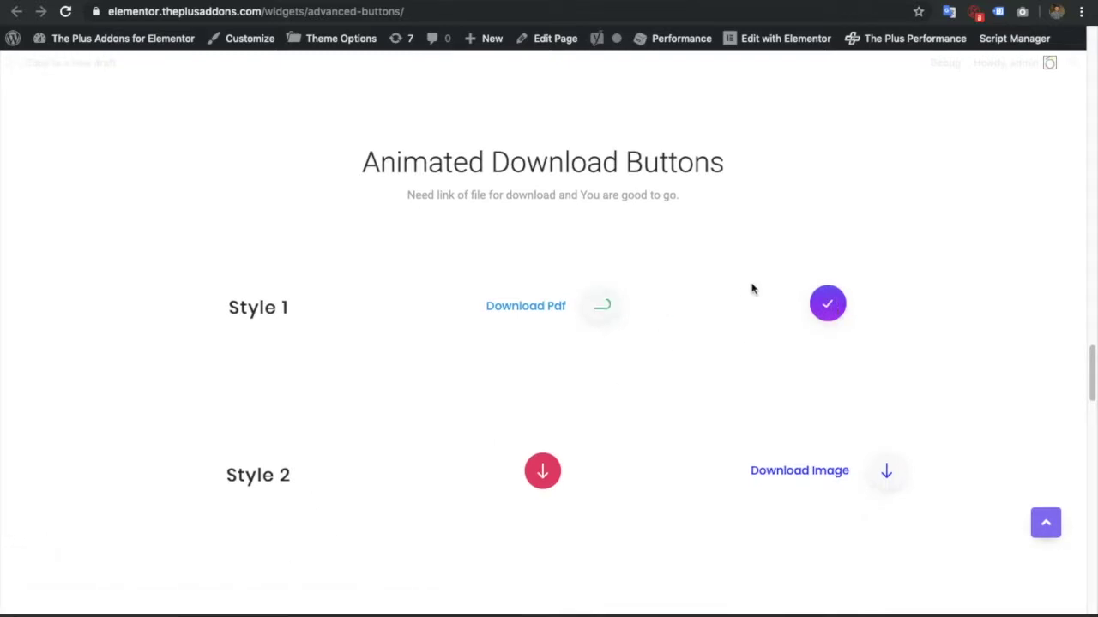
Trigger both Style 2 demo downloads, the red round button and Download Image.
scroll(722, 312, down, 2)
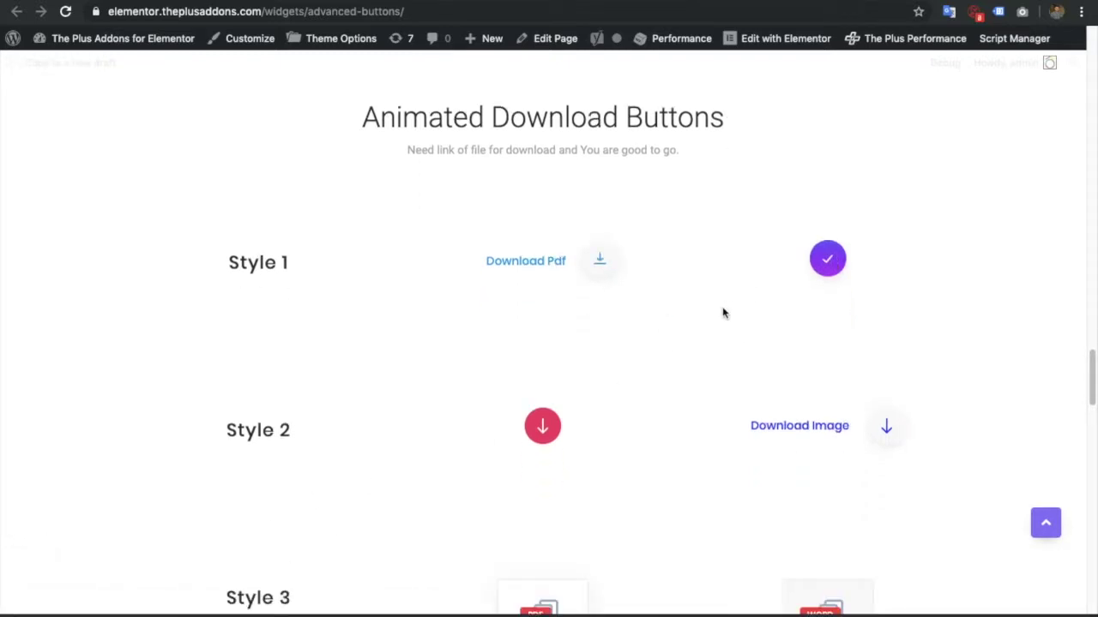
click(548, 396)
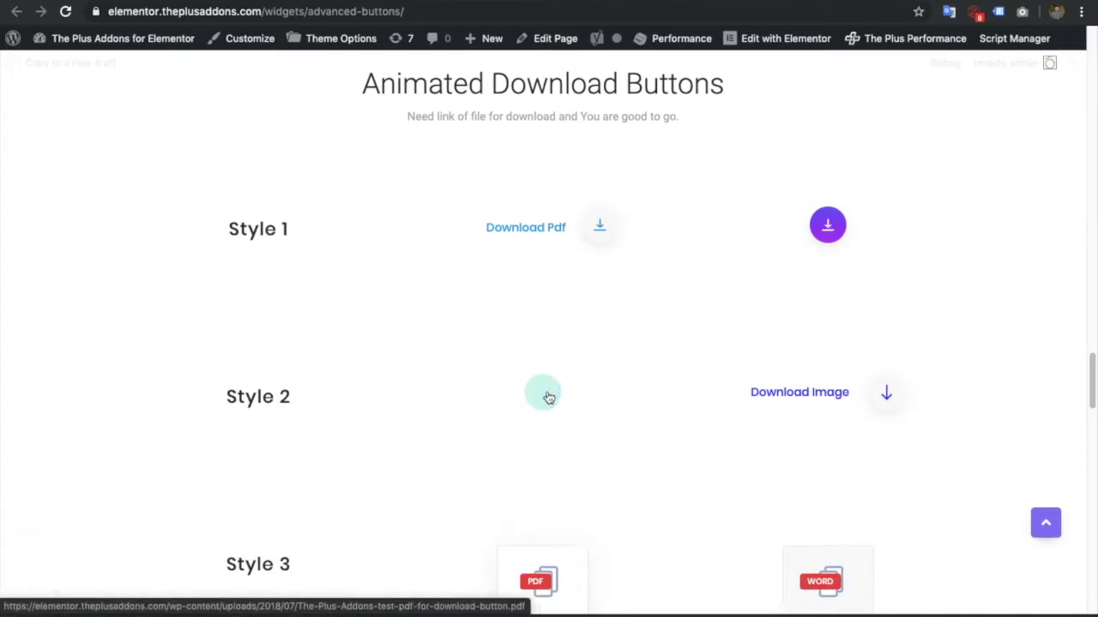
click(885, 399)
scroll(806, 420, down, 1)
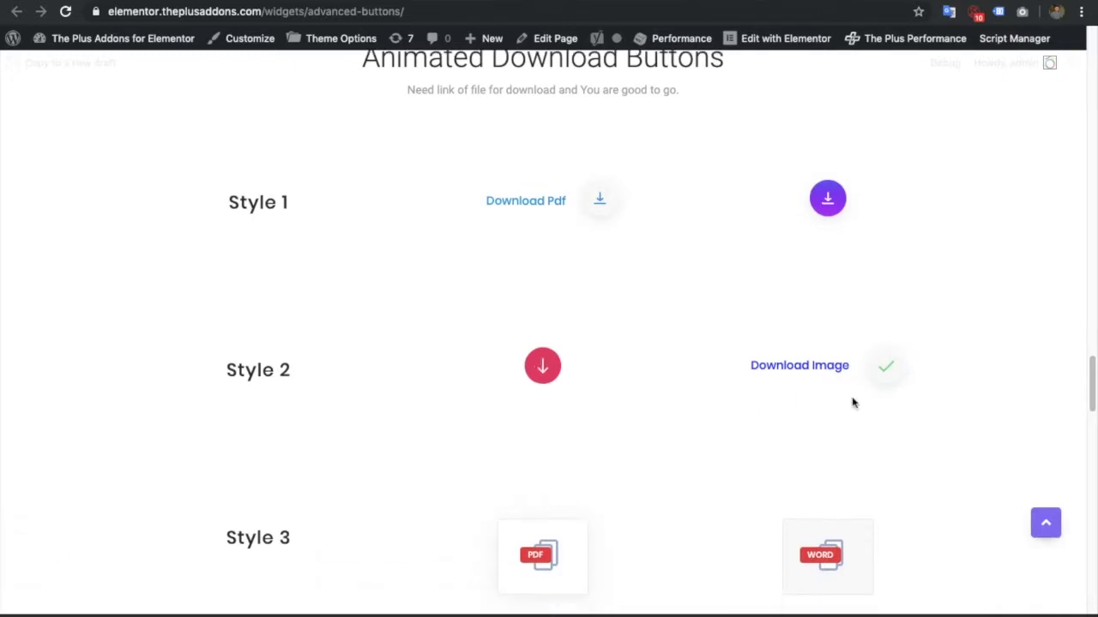
scroll(746, 412, down, 1)
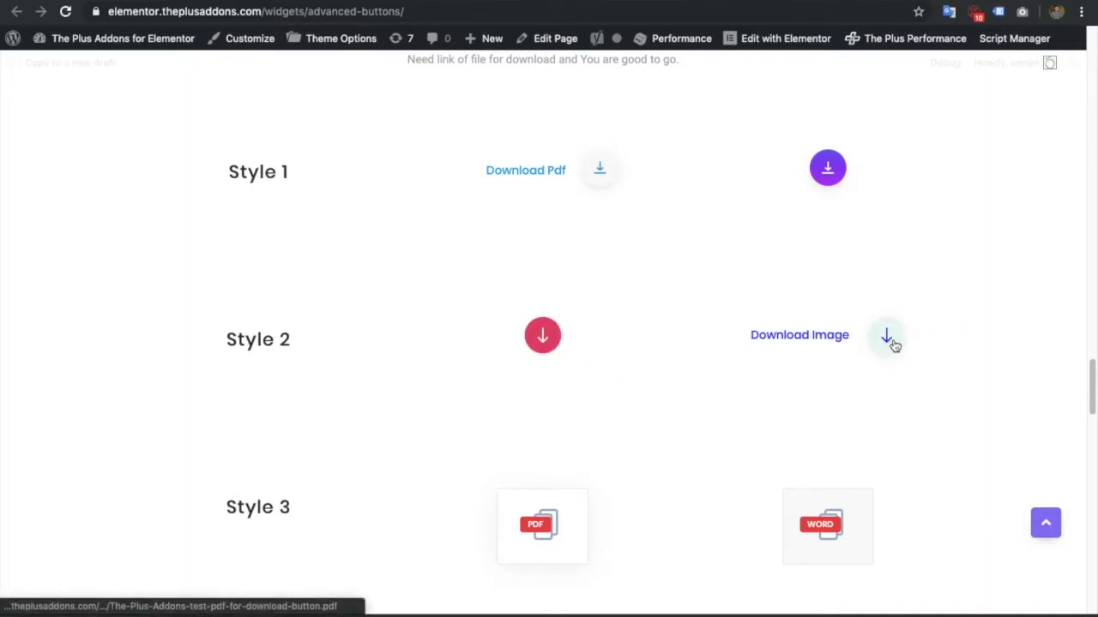
Try the Style 3 and Style 4 download button demos and the Style 5 Download Video button.
scroll(699, 367, down, 3)
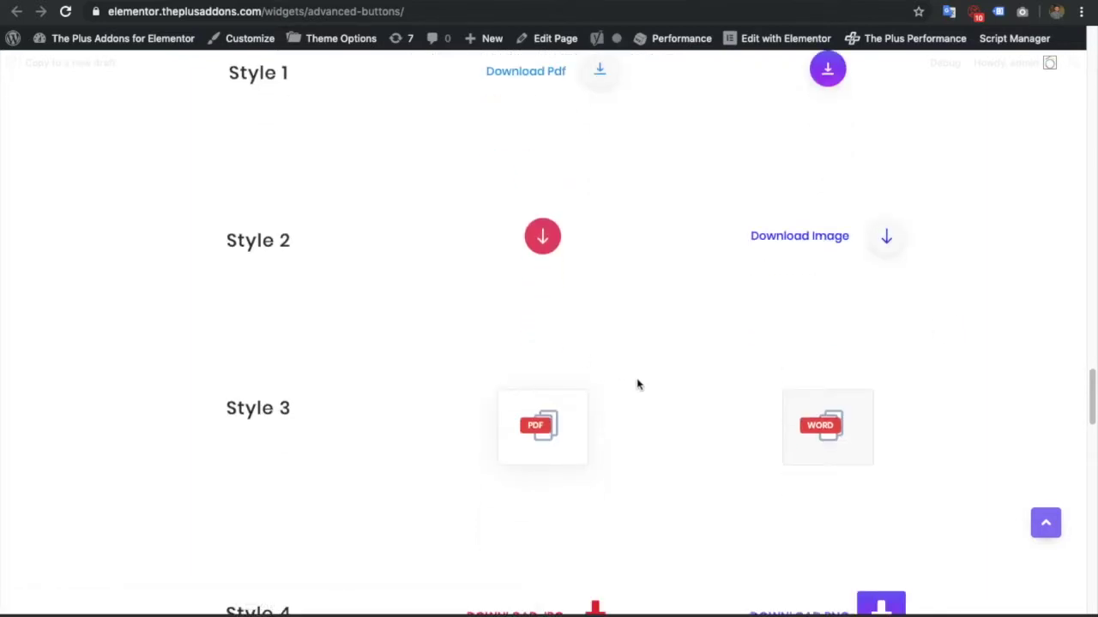
scroll(554, 443, down, 3)
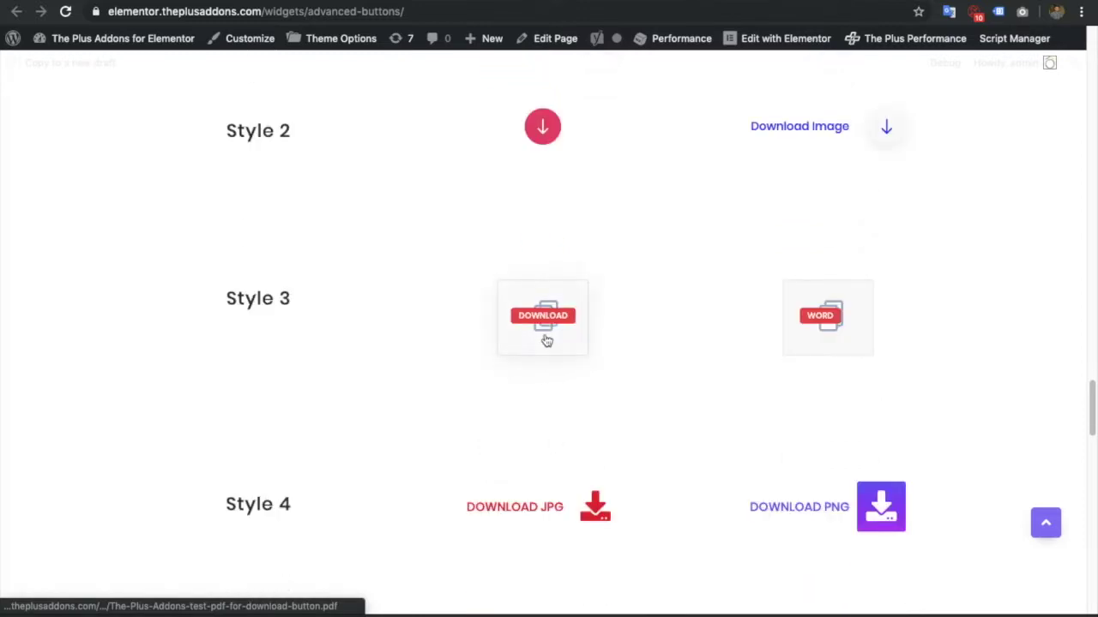
scroll(855, 343, down, 3)
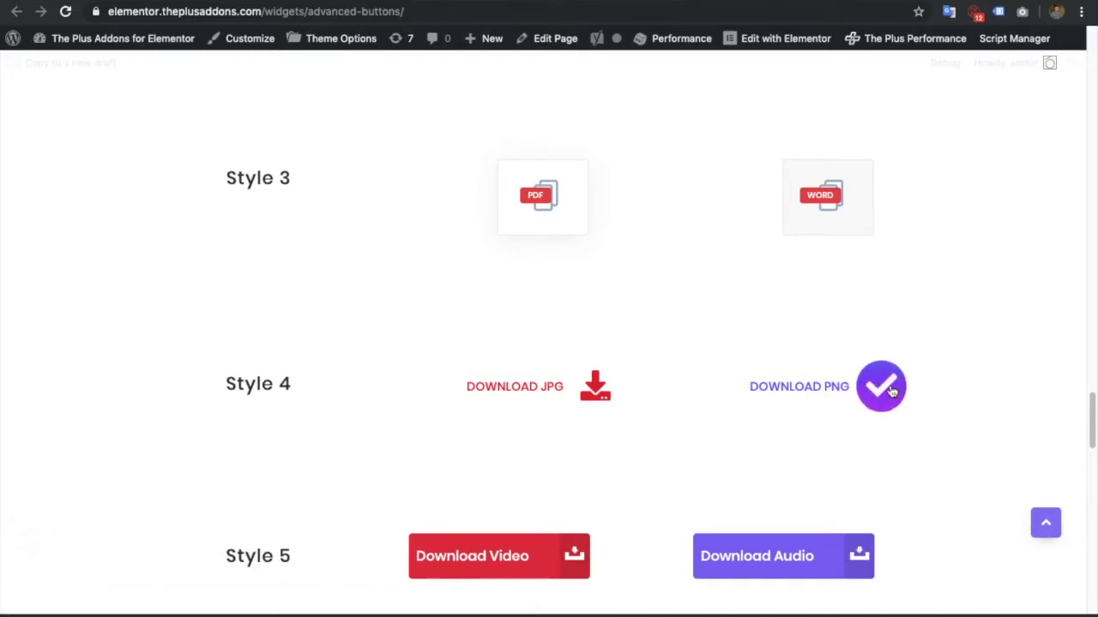
scroll(828, 198, down, 1)
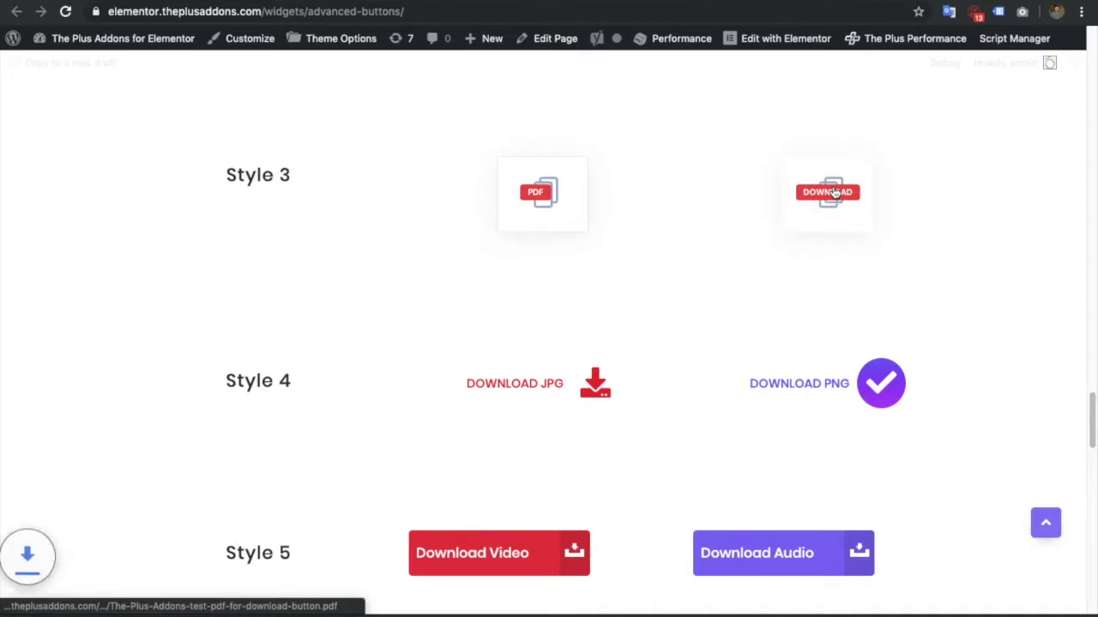
scroll(715, 306, down, 3)
click(542, 401)
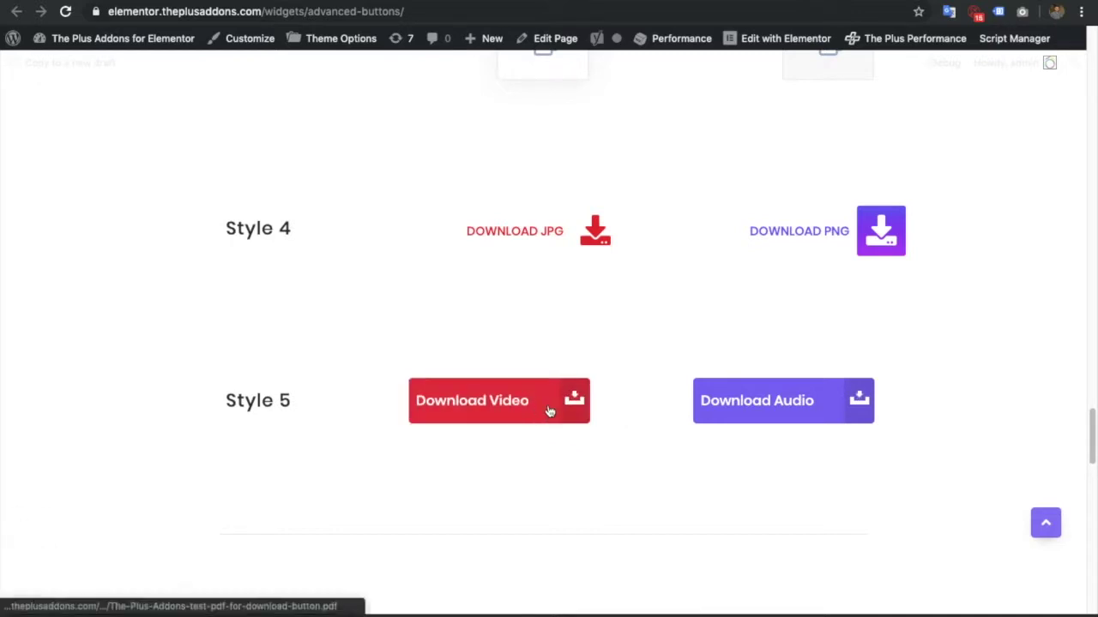
scroll(635, 386, down, 3)
scroll(635, 386, down, 4)
scroll(635, 386, up, 10)
scroll(635, 385, up, 15)
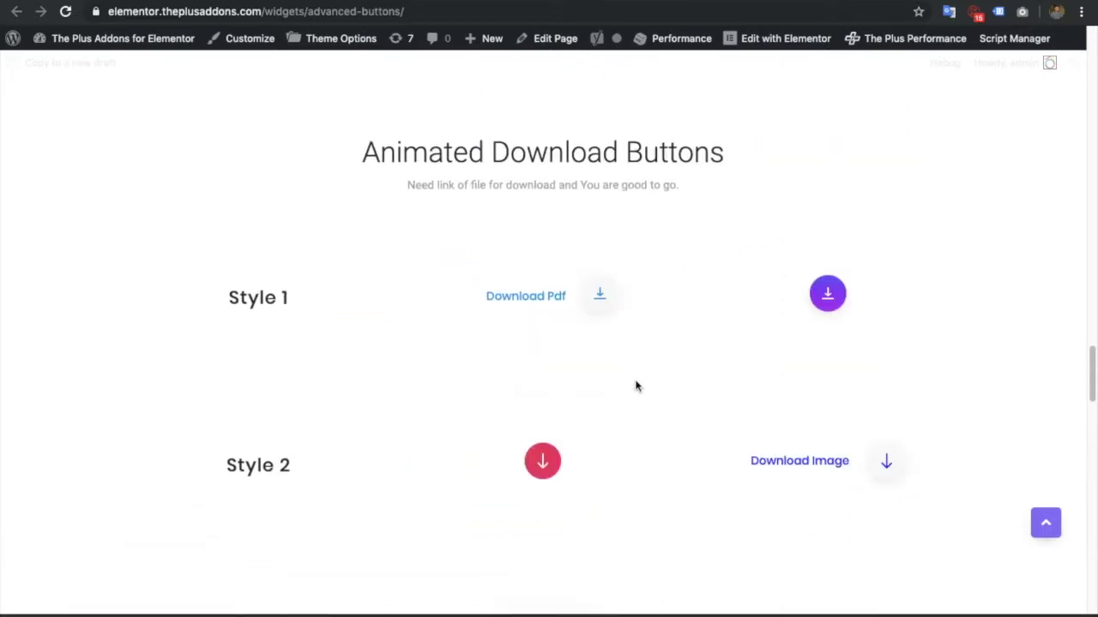
scroll(612, 314, up, 1)
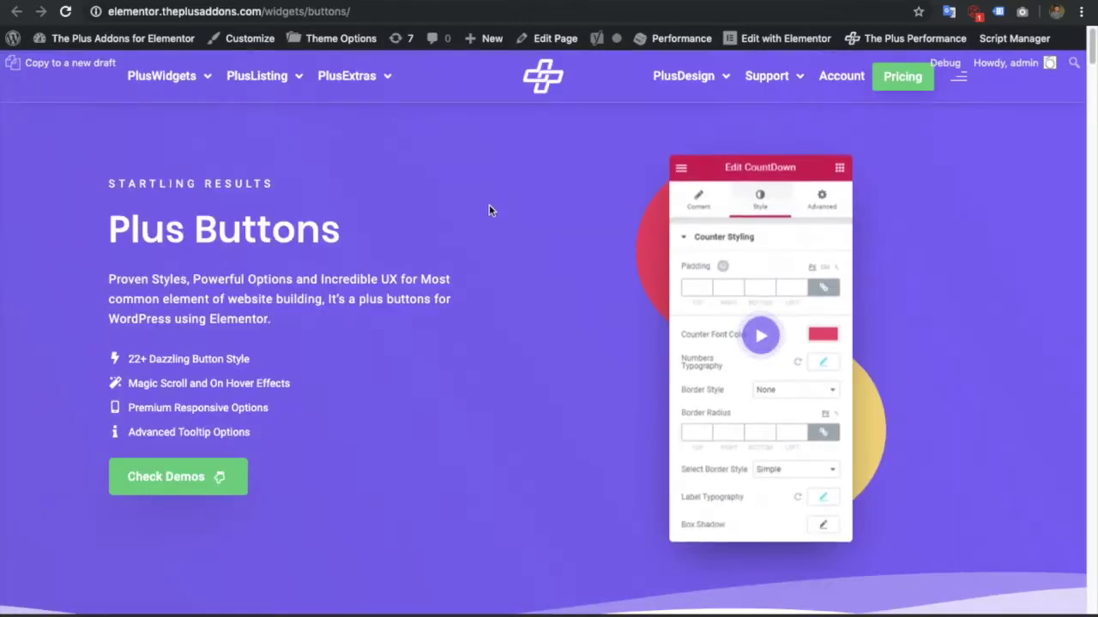
In the Advanced Buttons page editor, open the Style 1 Purchase button for editing and view its button type options.
scroll(489, 204, down, 3)
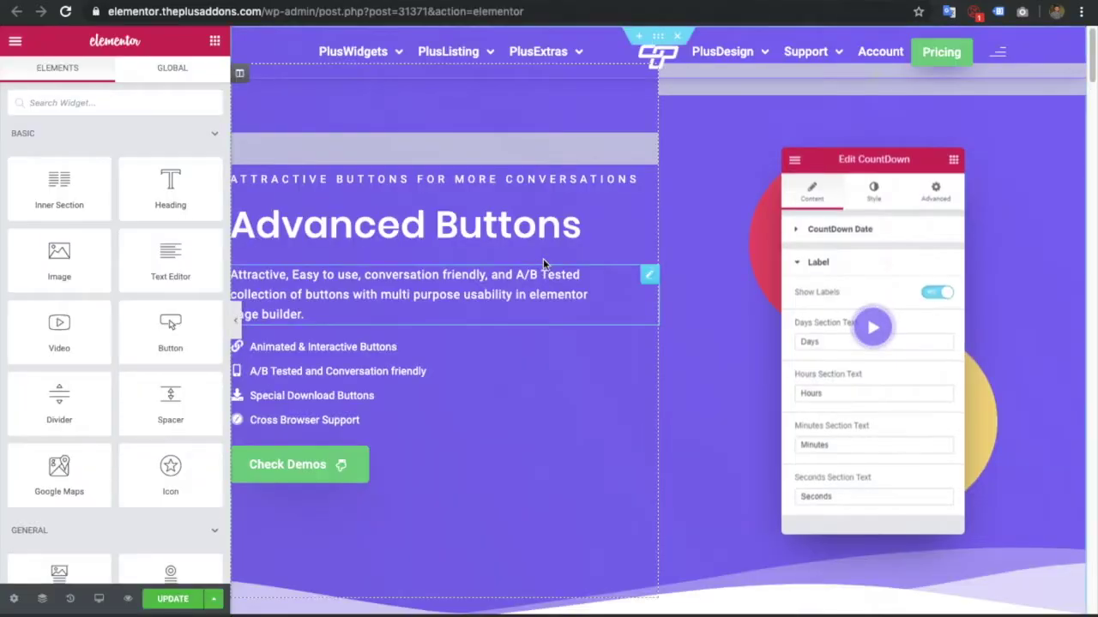
scroll(546, 263, down, 5)
scroll(546, 263, down, 8)
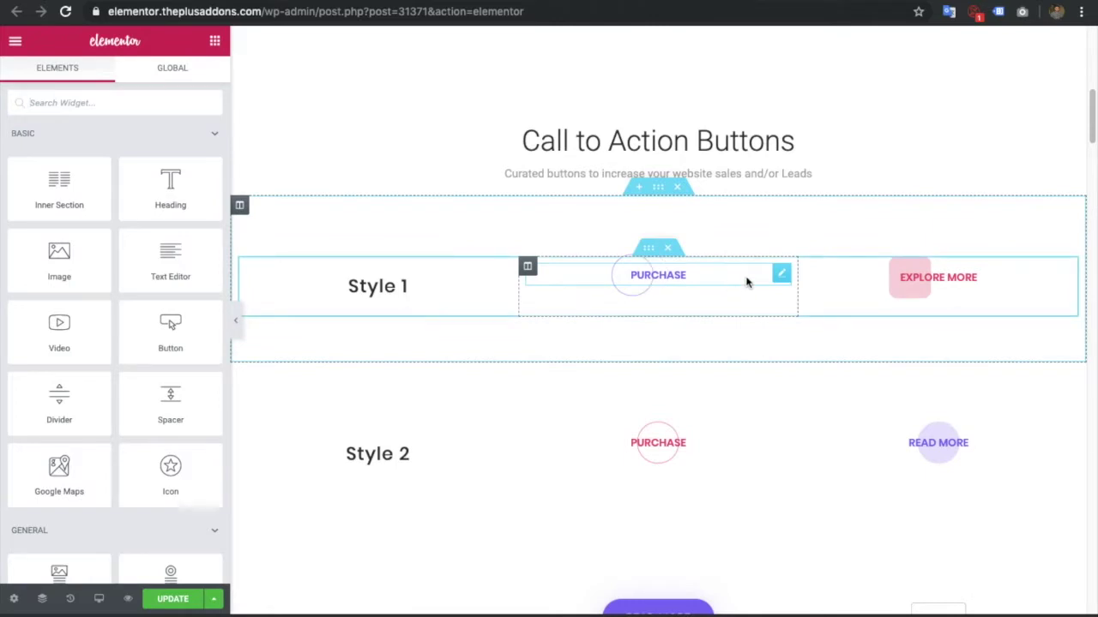
click(746, 283)
click(165, 161)
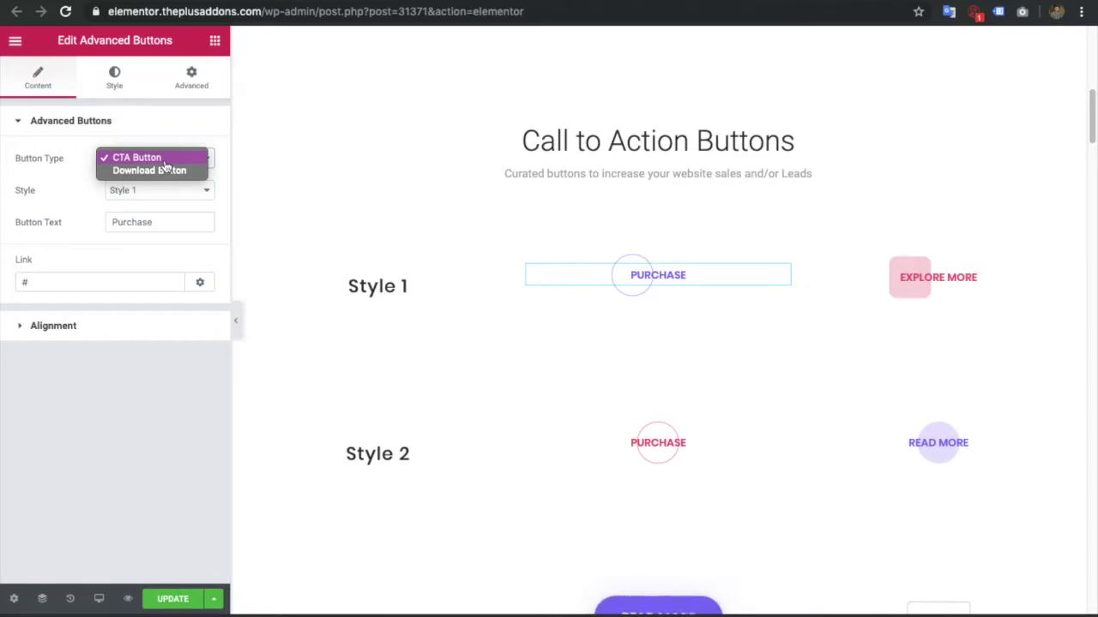
click(463, 191)
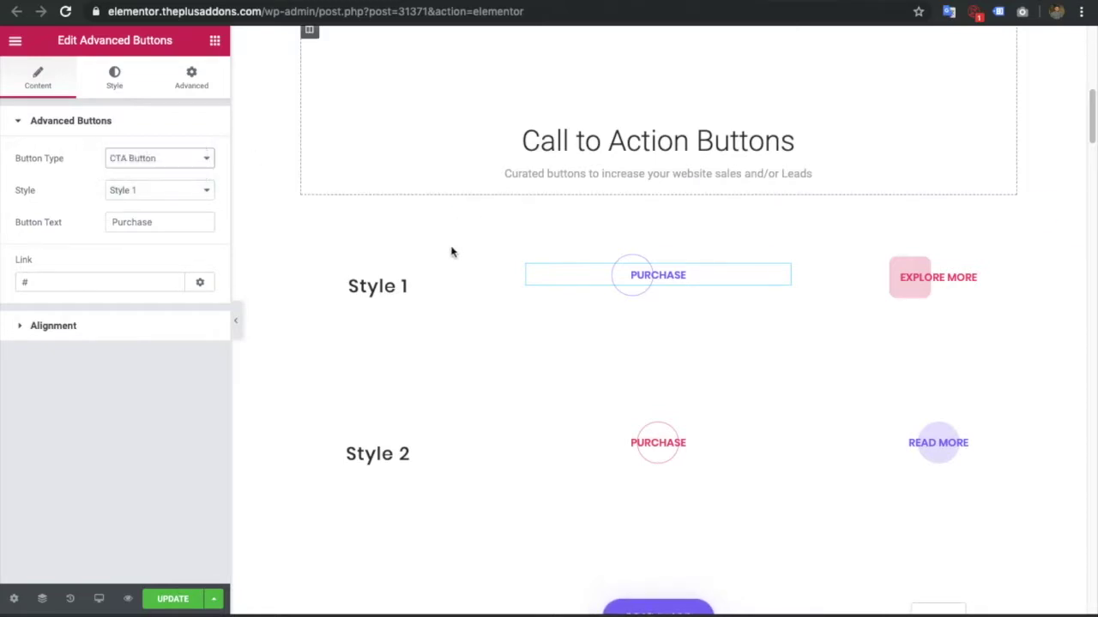
Look through the Call to Action and Animated Download button demos in the page preview, returning to Style 1.
scroll(455, 253, down, 12)
scroll(454, 262, down, 14)
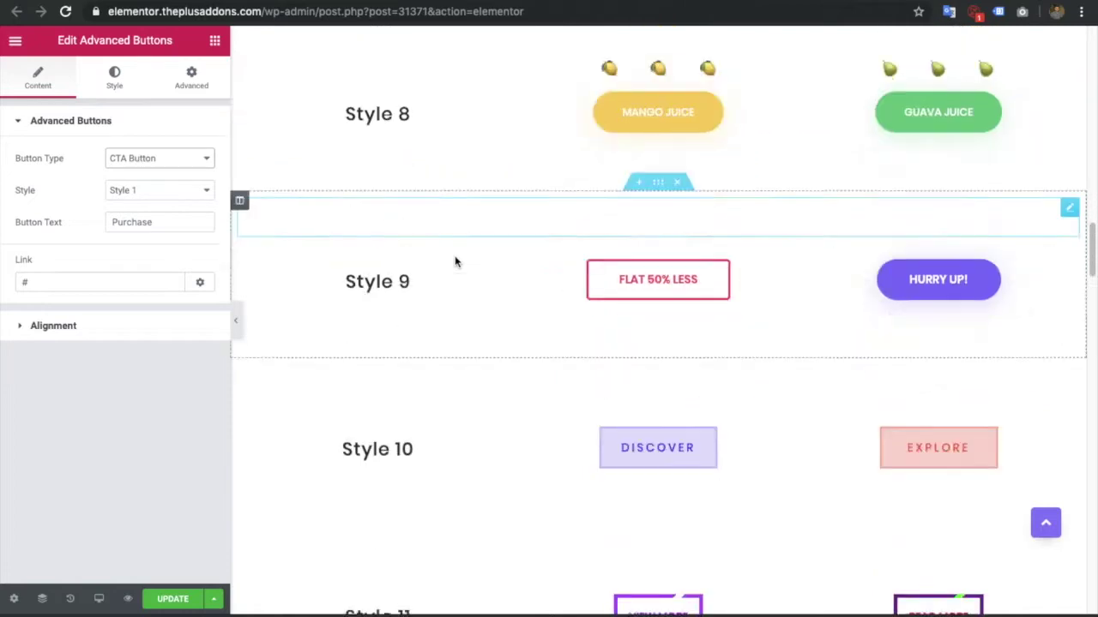
scroll(455, 261, down, 3)
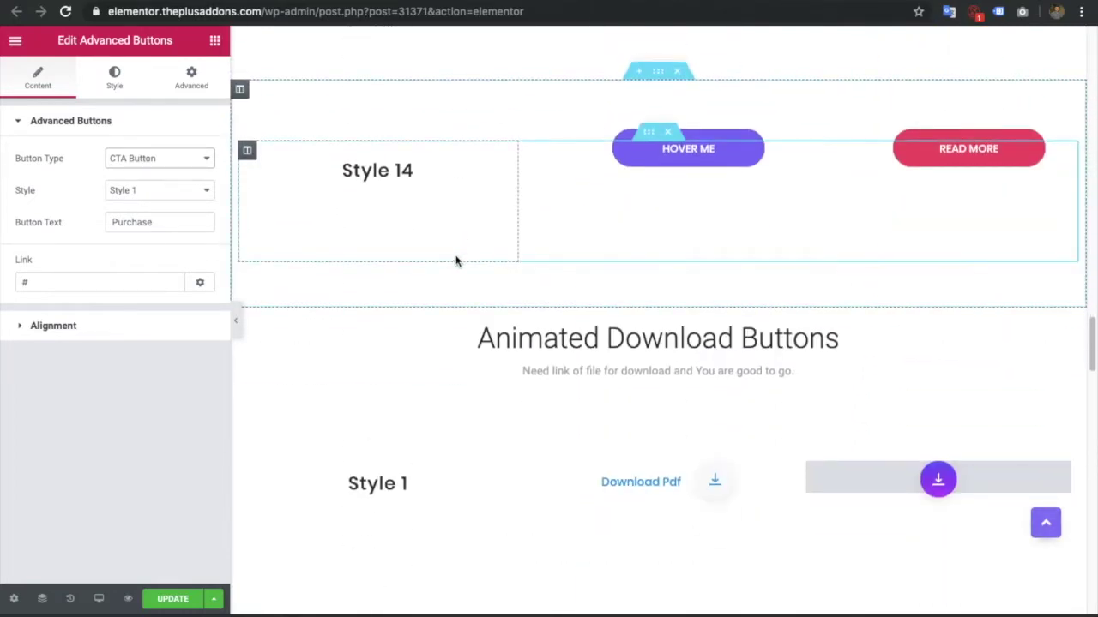
scroll(469, 192, down, 8)
scroll(469, 191, down, 8)
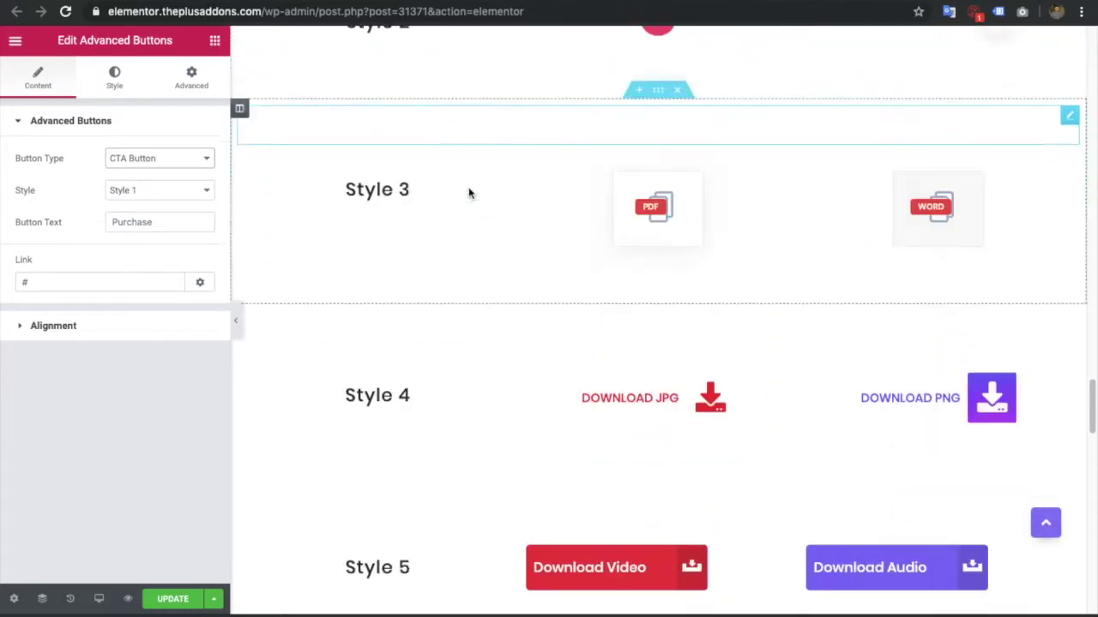
scroll(469, 191, up, 4)
scroll(469, 192, up, 15)
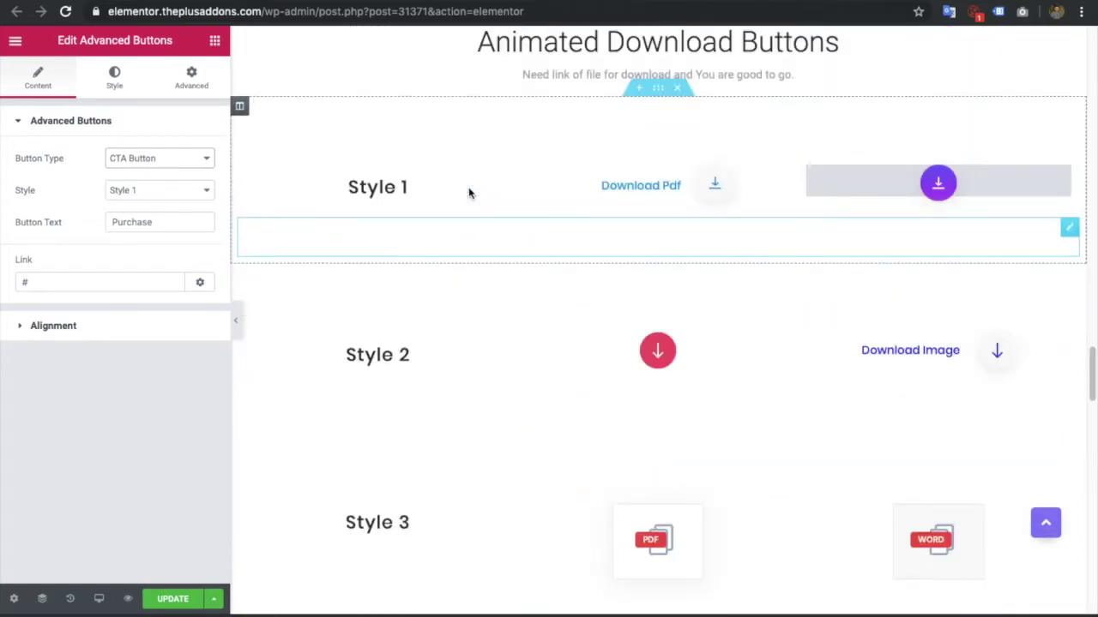
scroll(468, 192, up, 12)
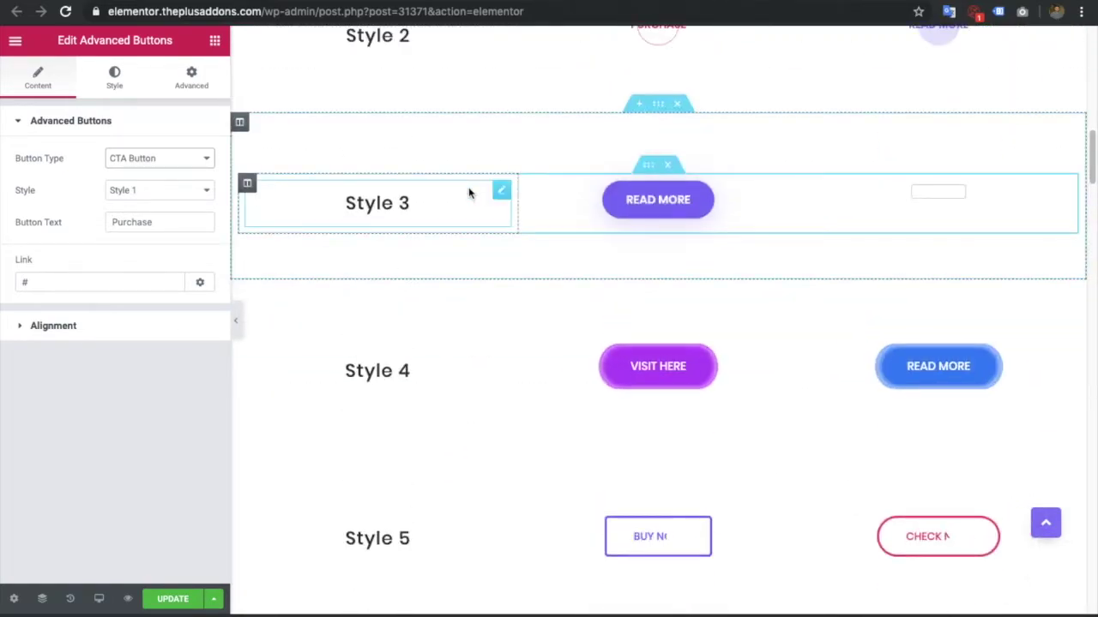
scroll(468, 193, up, 6)
scroll(469, 197, down, 3)
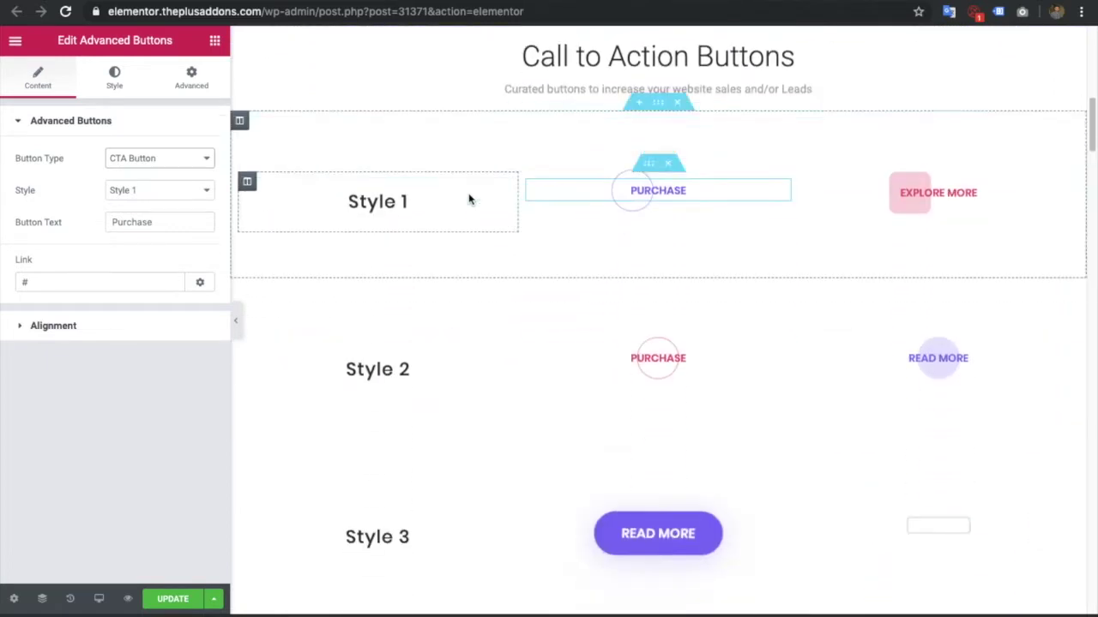
Examine the Purchase button's style choices, text, link options and responsive alignment settings.
click(125, 191)
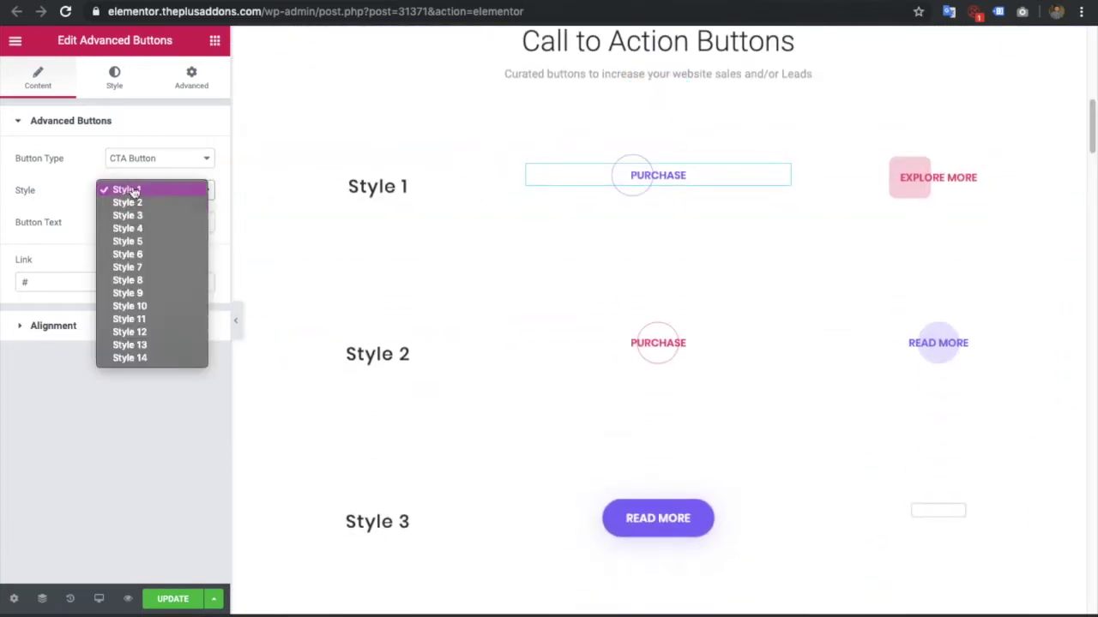
key(Escape)
double_click(142, 222)
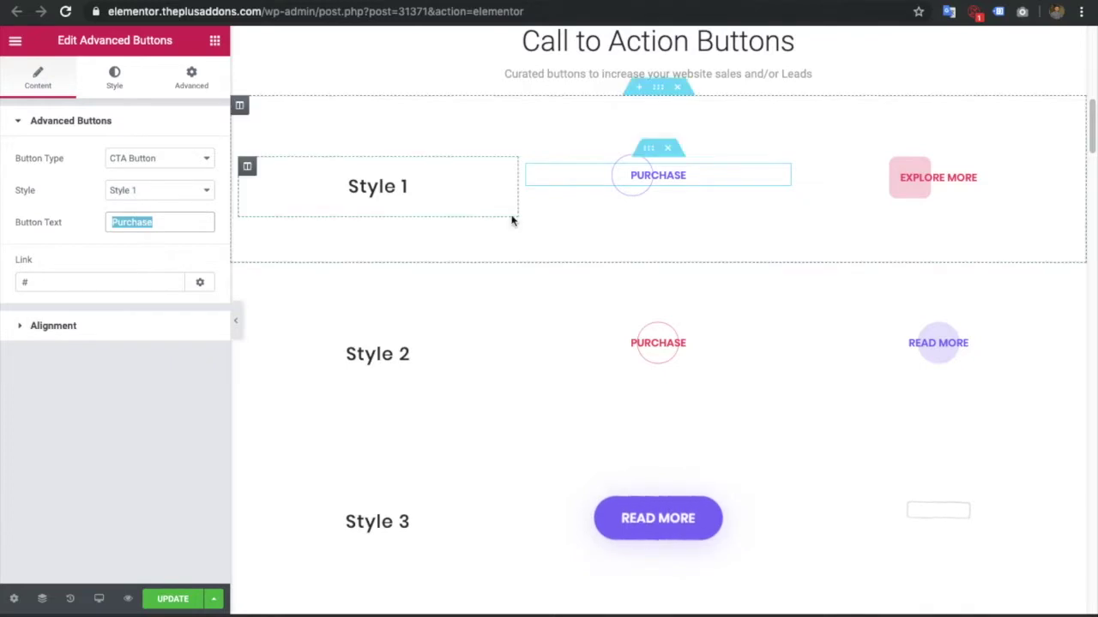
click(117, 282)
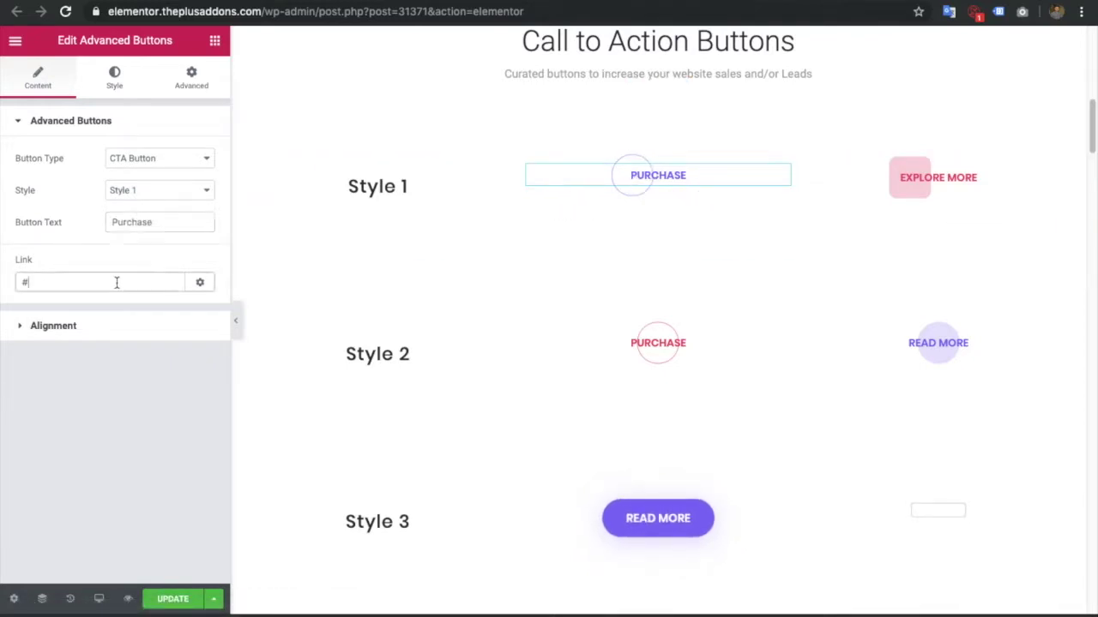
click(199, 283)
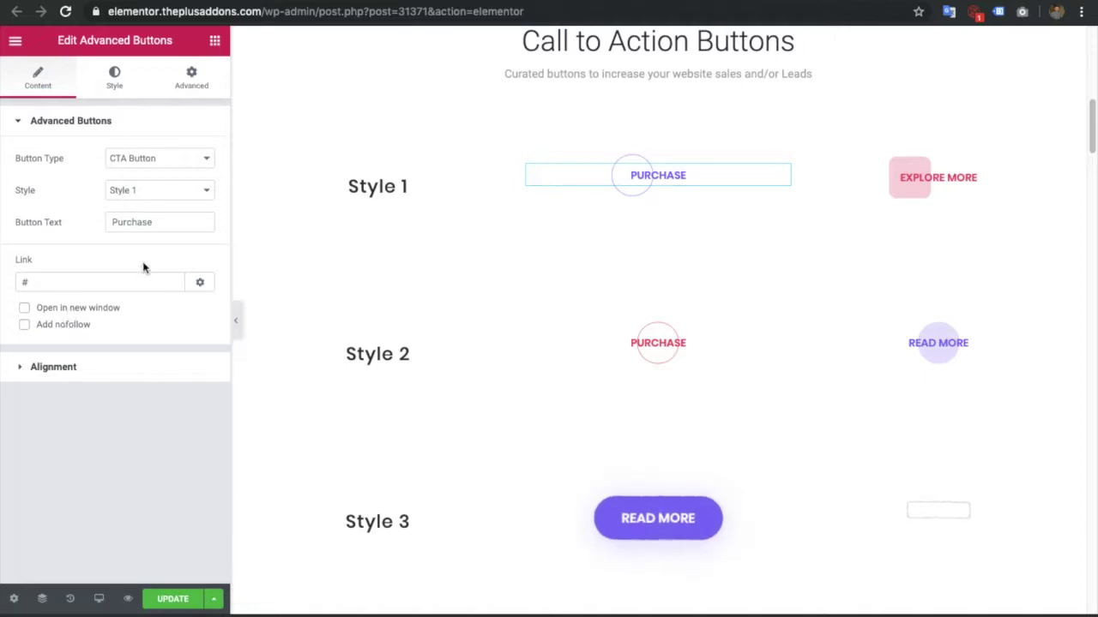
click(53, 367)
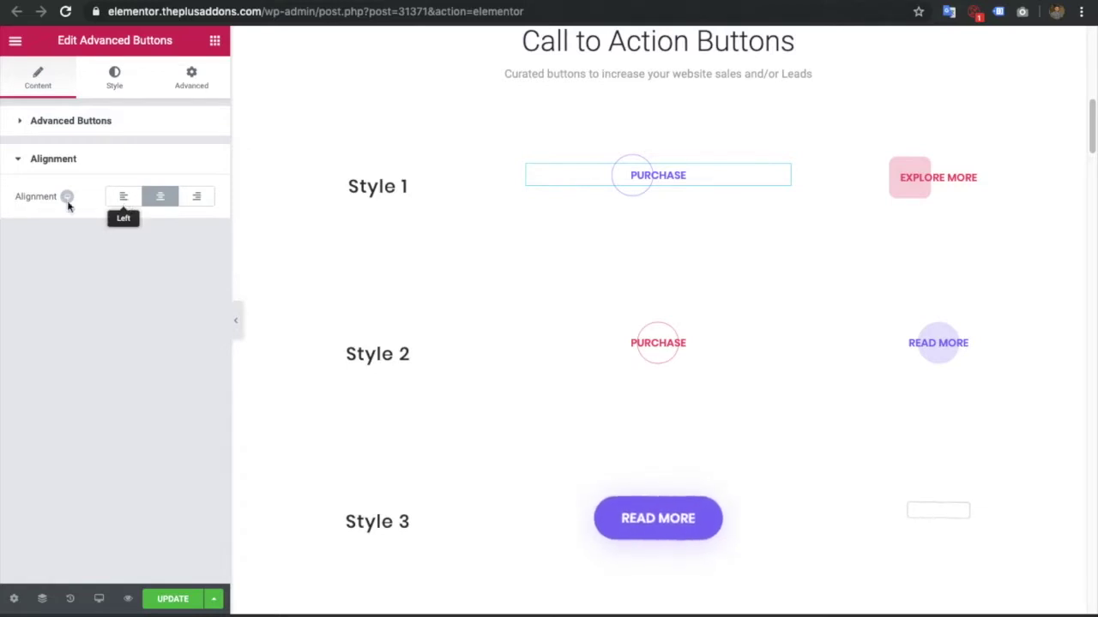
mouse_move(66, 203)
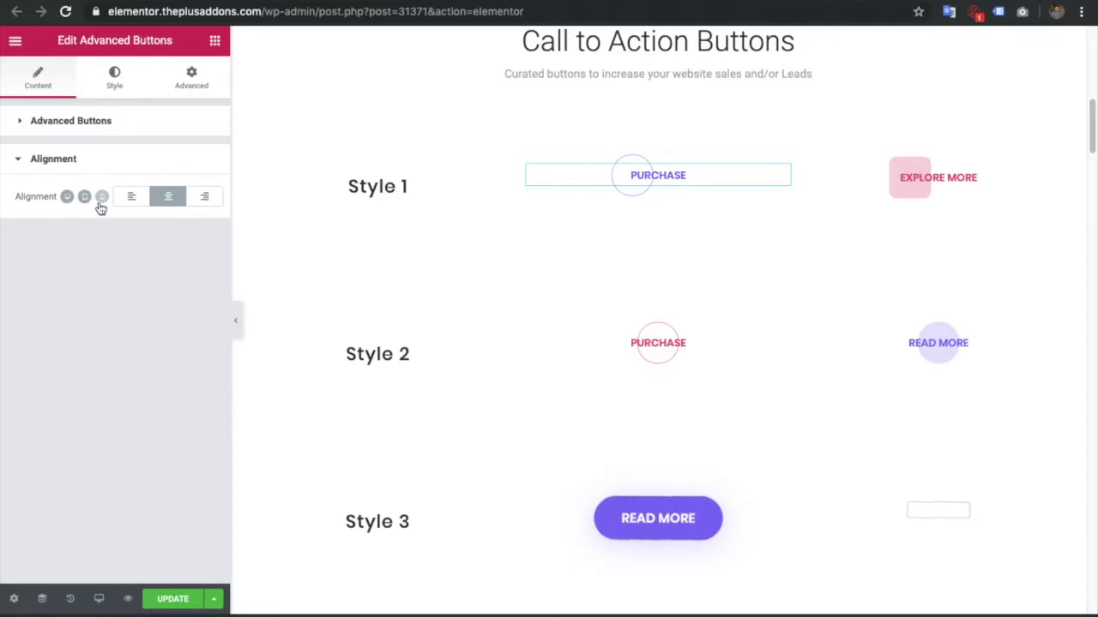
Try a 58 px text size and an outer border height/width of 69 on the Purchase button.
click(120, 79)
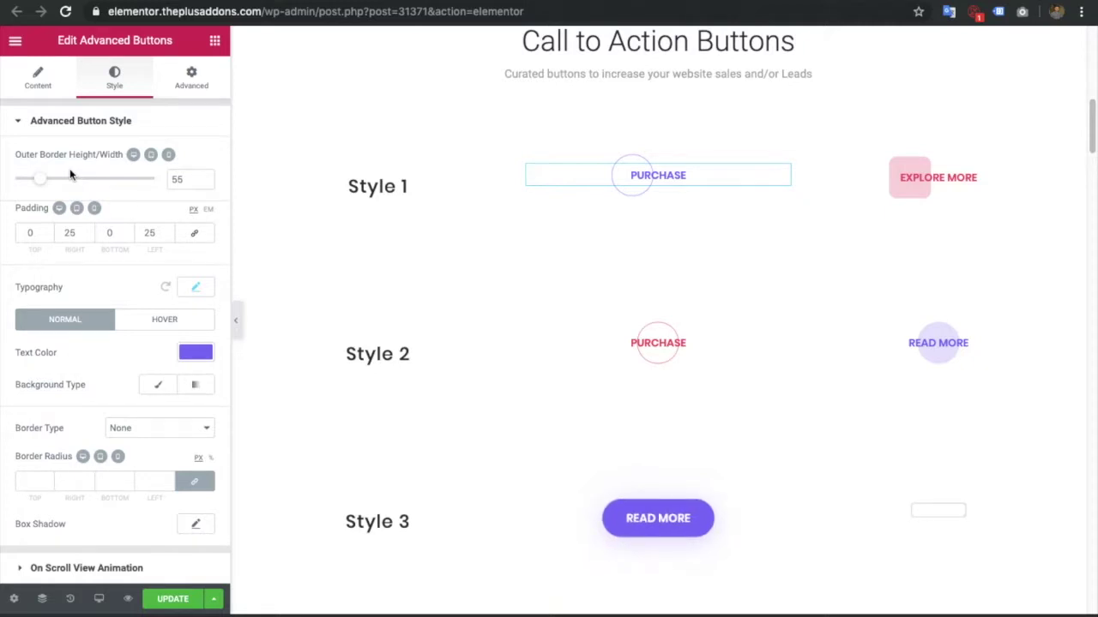
click(196, 288)
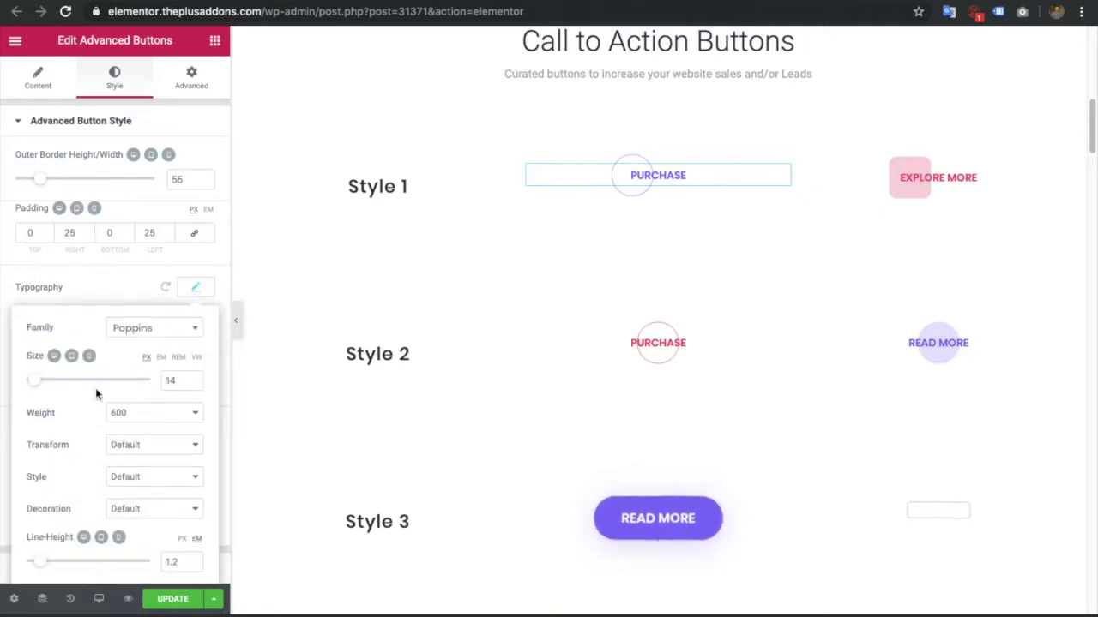
drag(34, 383, 62, 389)
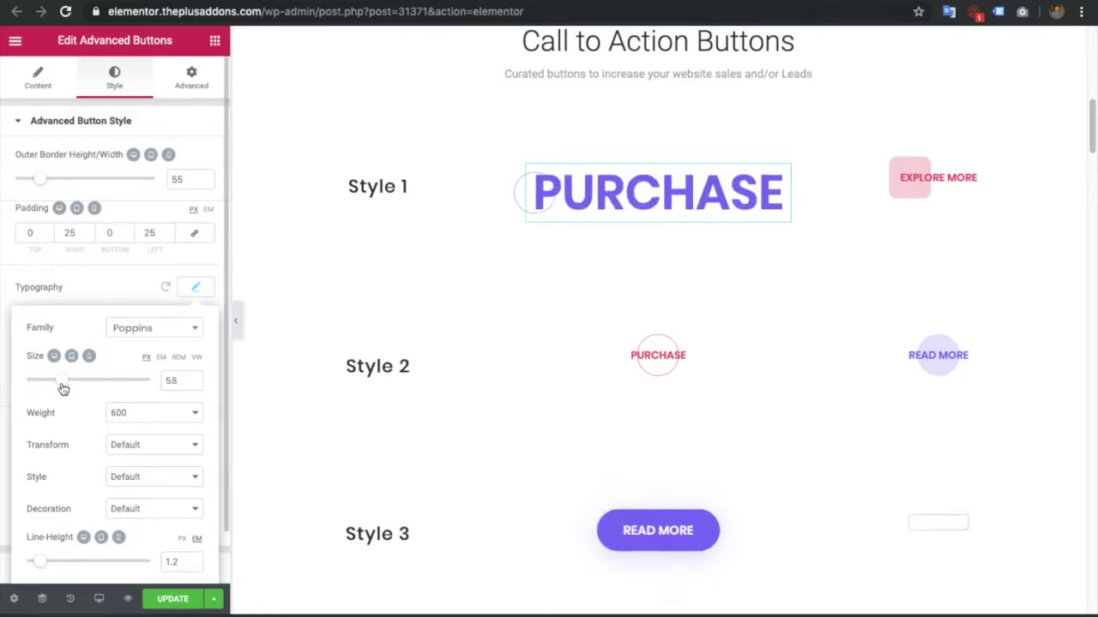
click(66, 180)
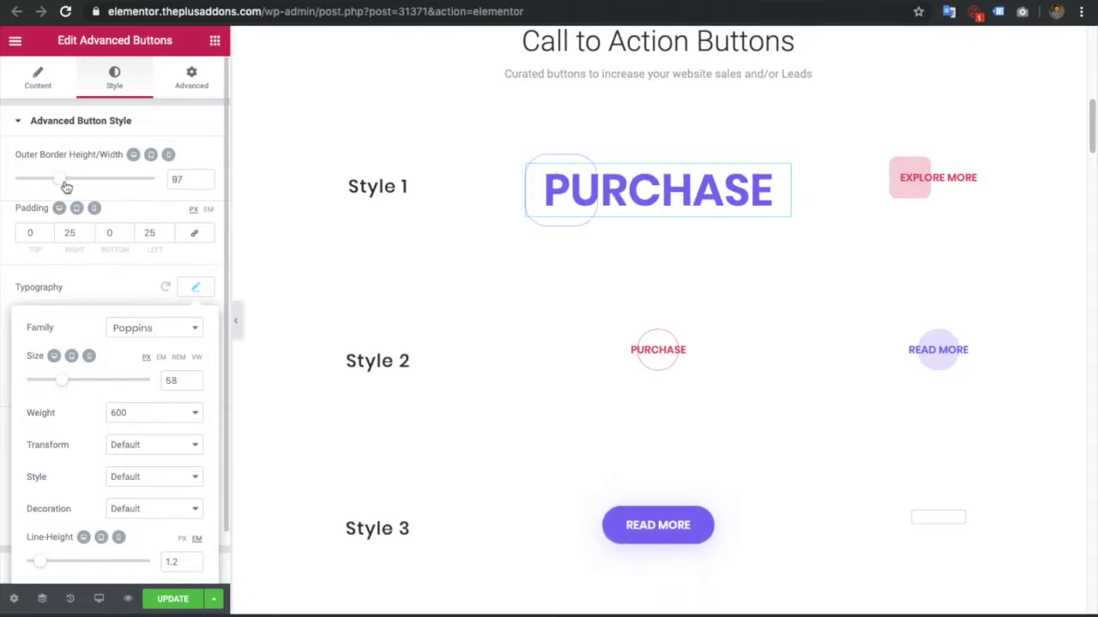
mouse_move(56, 185)
mouse_down()
mouse_move(44, 184)
mouse_move(60, 183)
mouse_up()
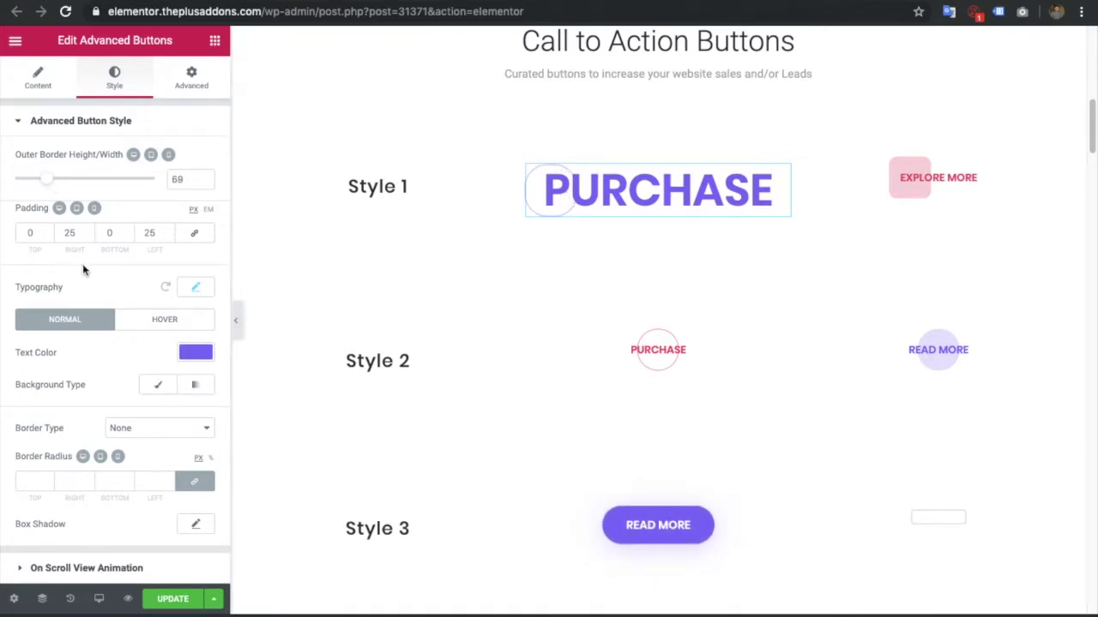
Undo the text size and outer border changes by stepping back through the edit history to Editing Started.
click(71, 598)
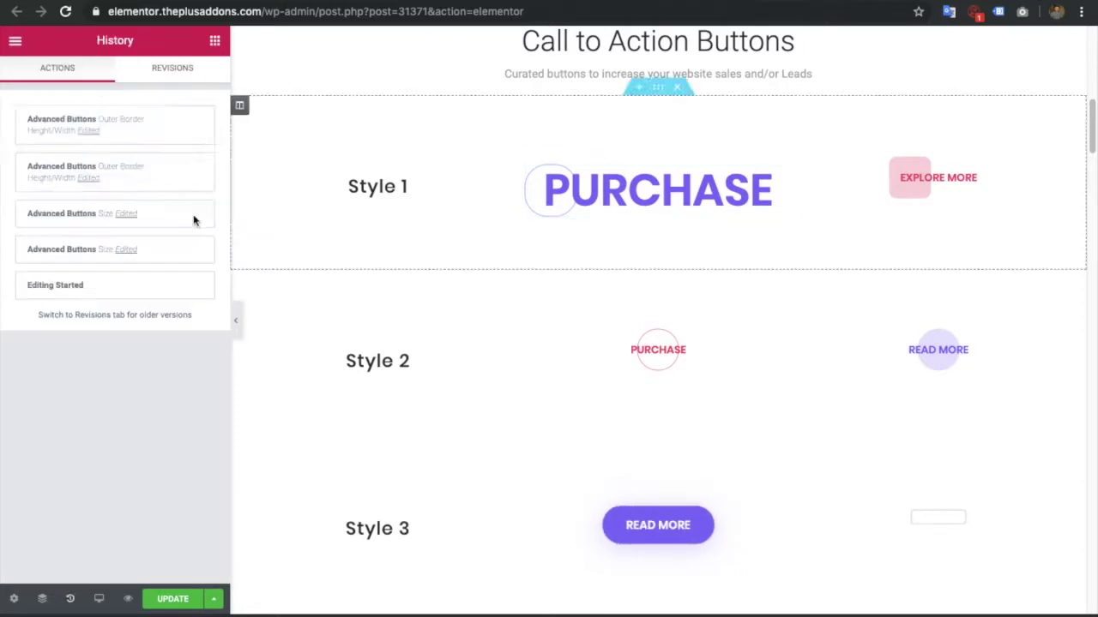
click(74, 218)
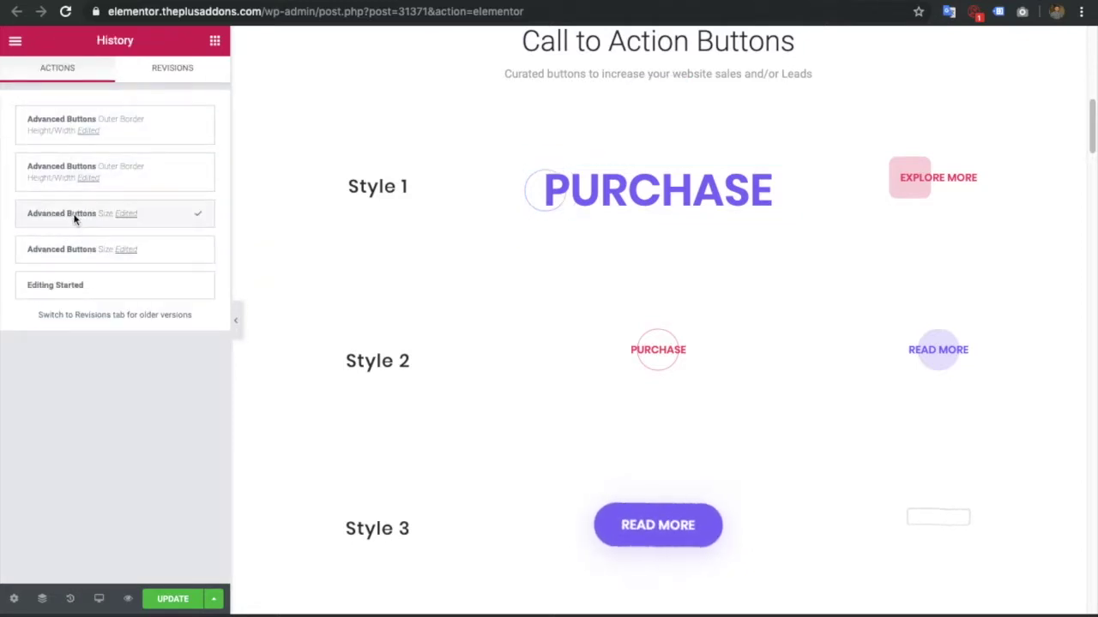
click(66, 250)
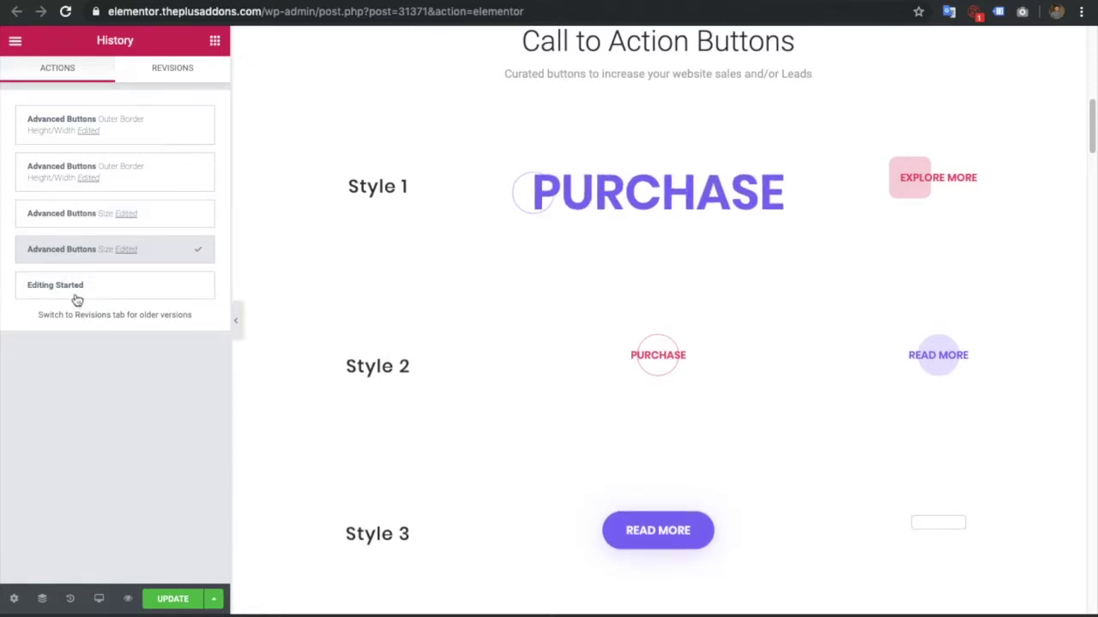
click(90, 294)
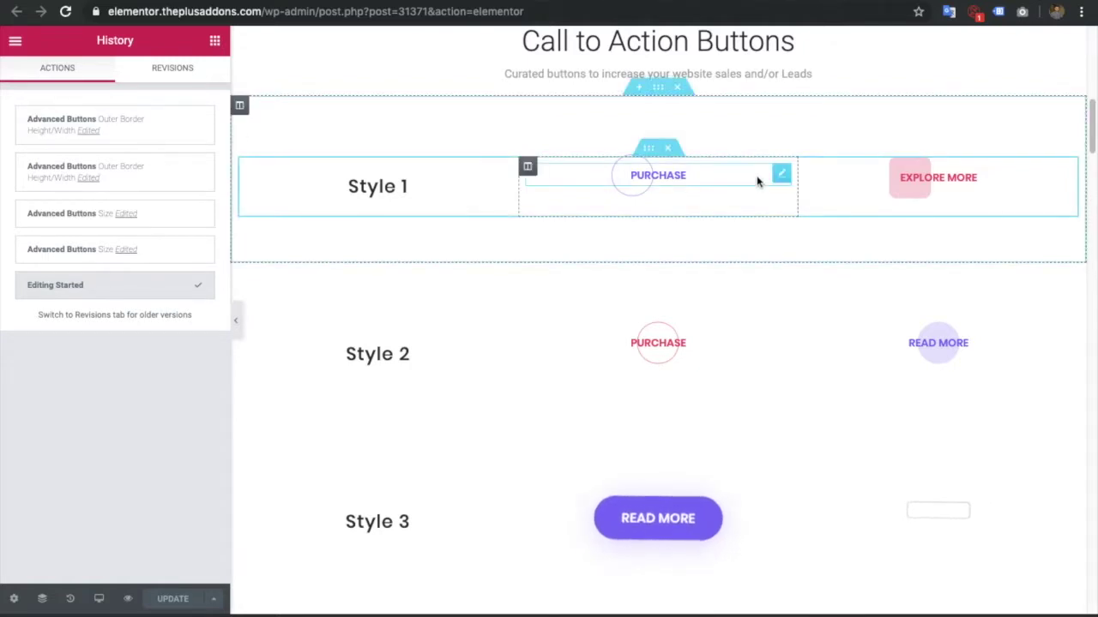
Reopen the Style 1 Purchase button's style settings and examine its typography options.
click(75, 133)
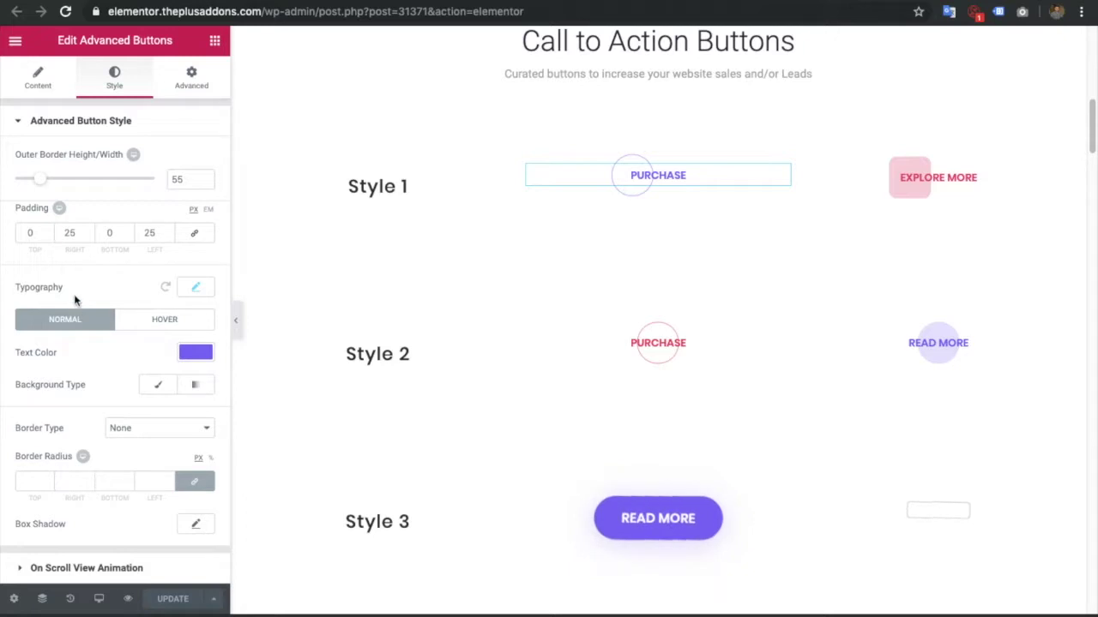
click(195, 288)
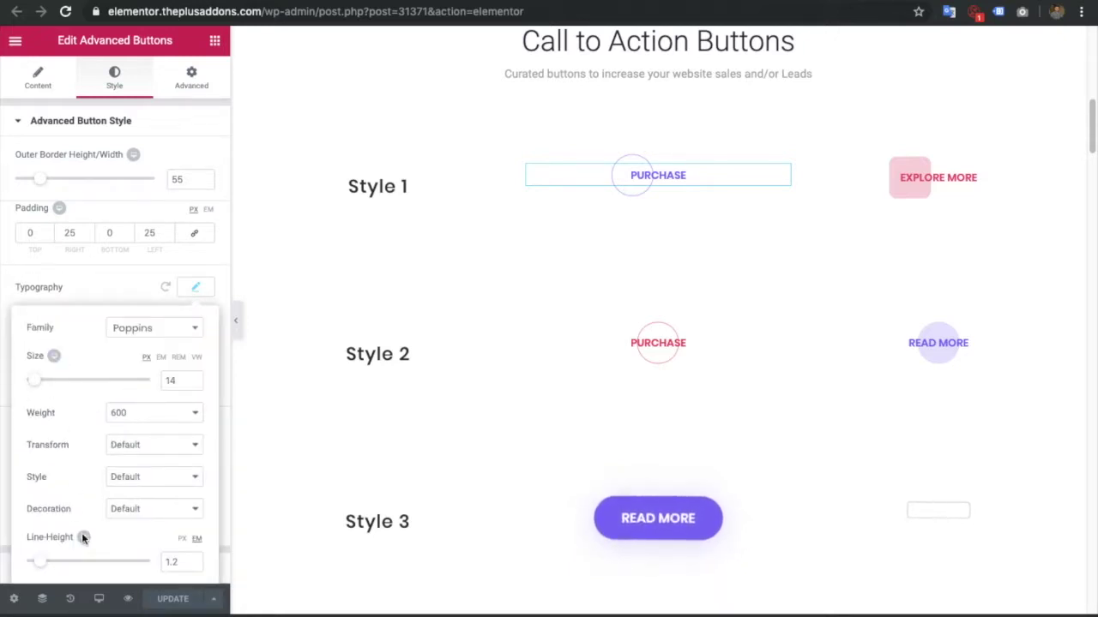
click(194, 290)
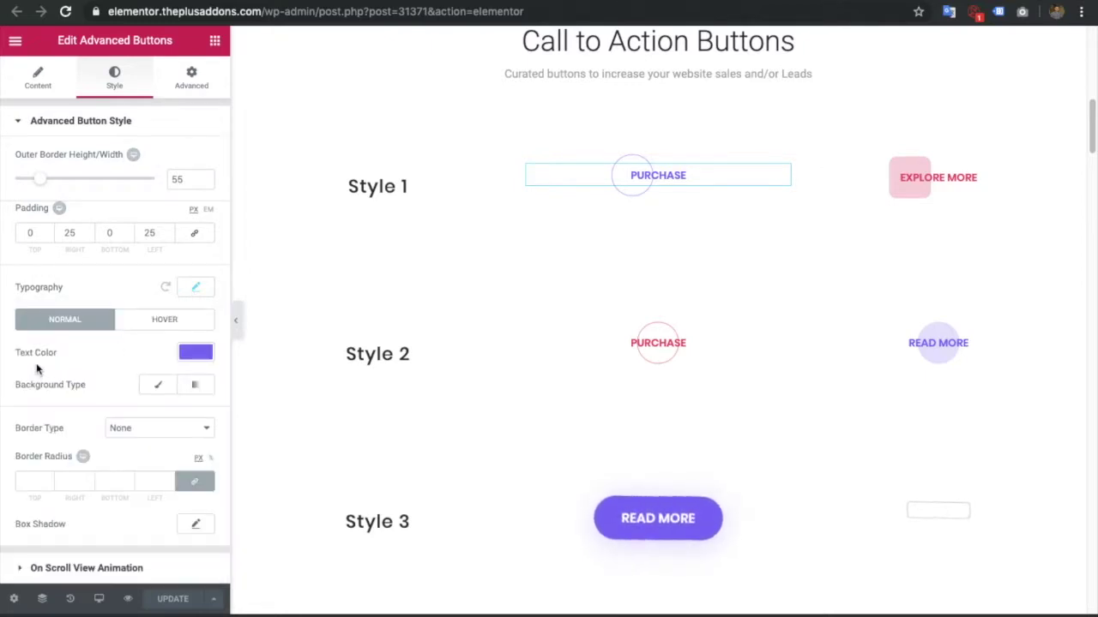
Compare the normal and hover style settings of the Style 1 Purchase button.
click(162, 324)
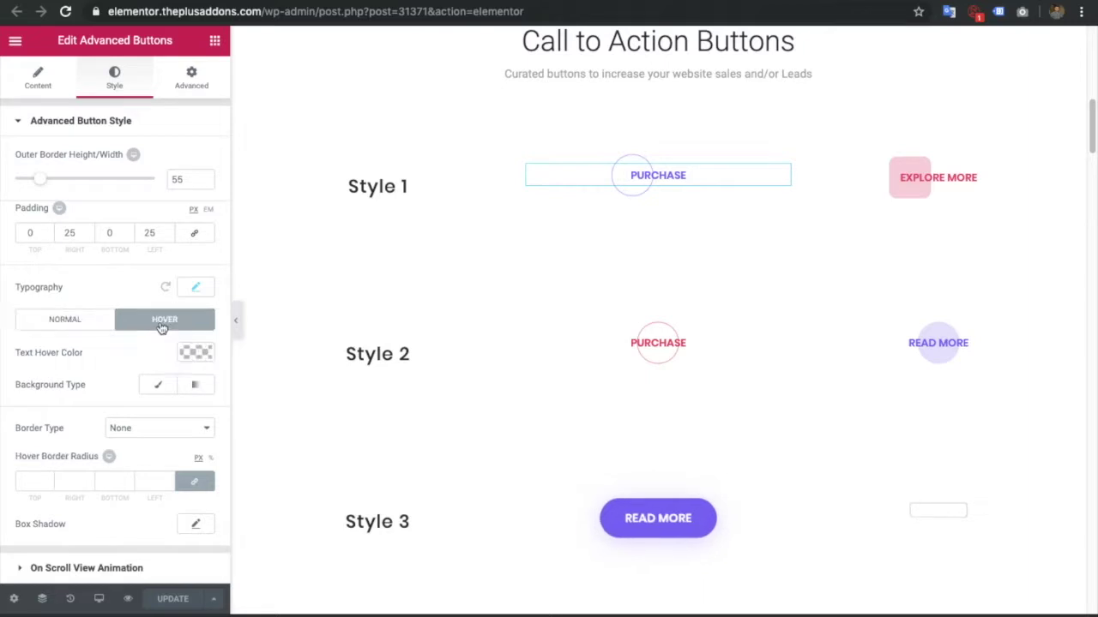
click(61, 323)
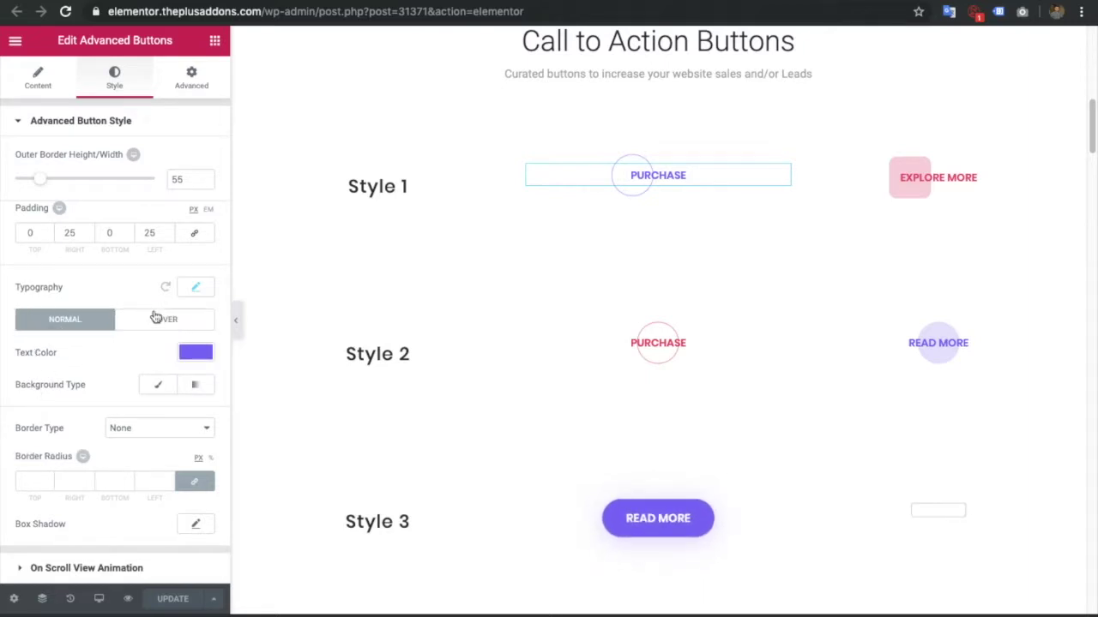
click(158, 324)
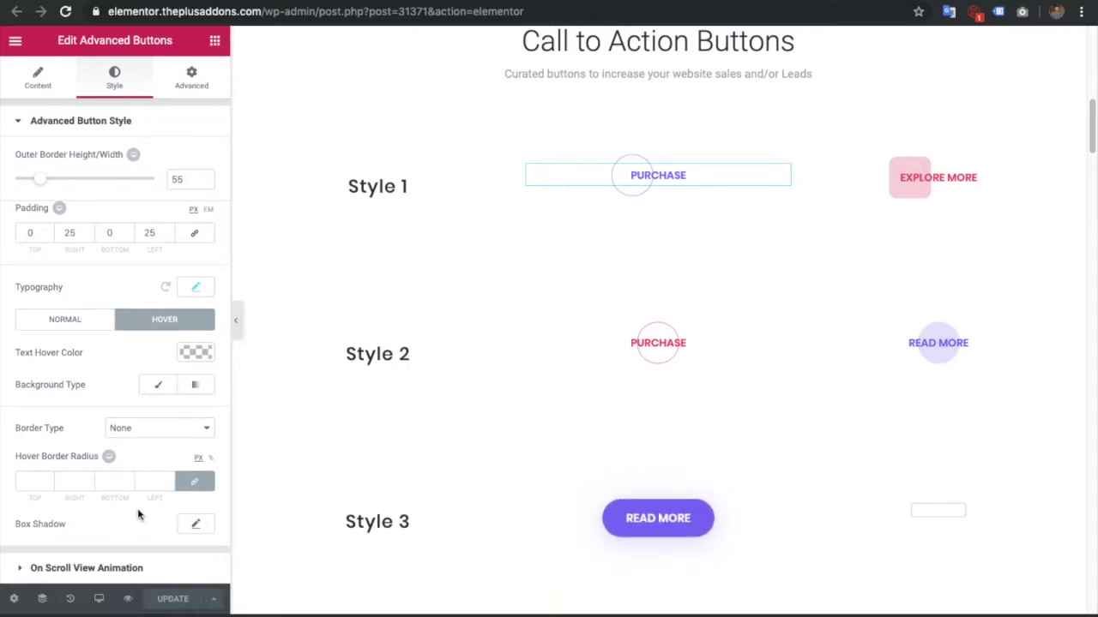
Set the Style 1 Purchase button's on-scroll In Animation Effect to FlipXIn.
click(77, 568)
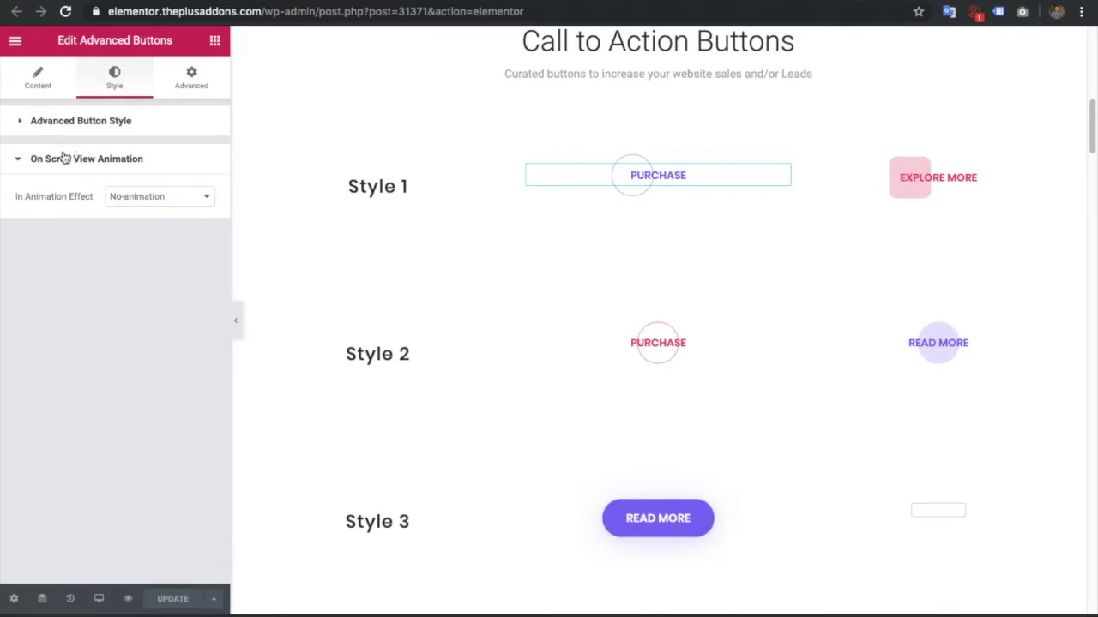
click(164, 208)
click(155, 220)
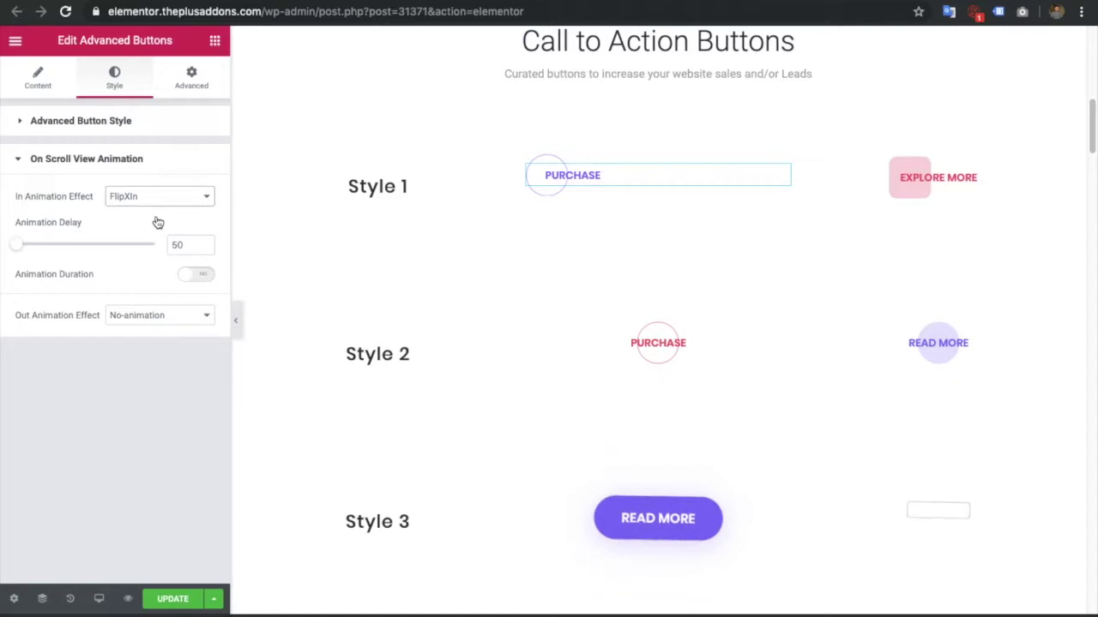
Review the content settings of the Style 1 and Style 2 Purchase buttons.
click(43, 78)
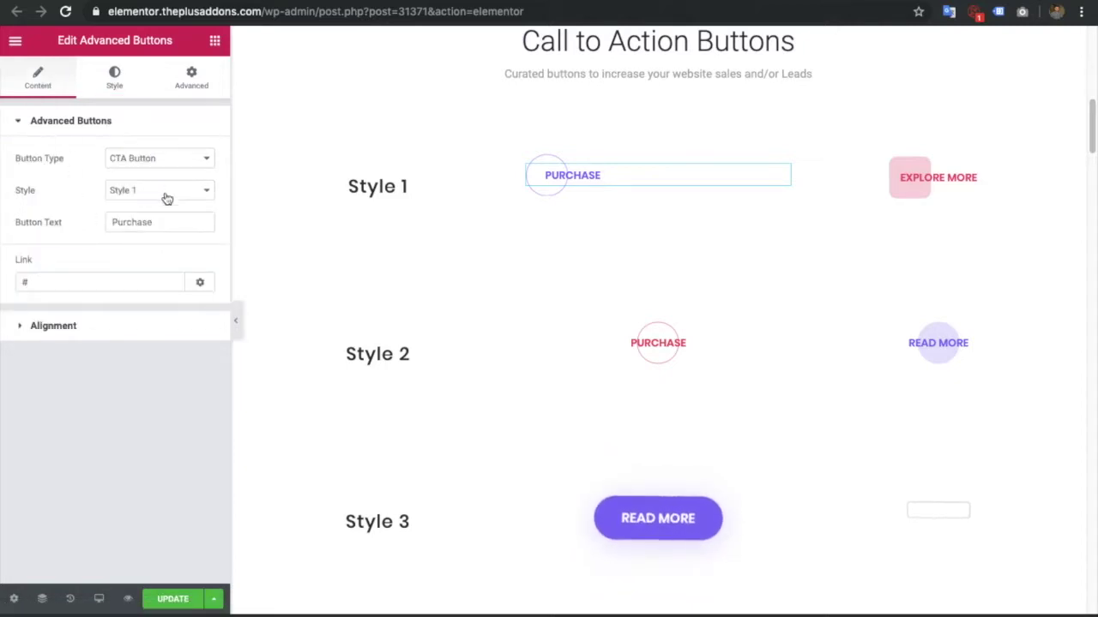
click(744, 348)
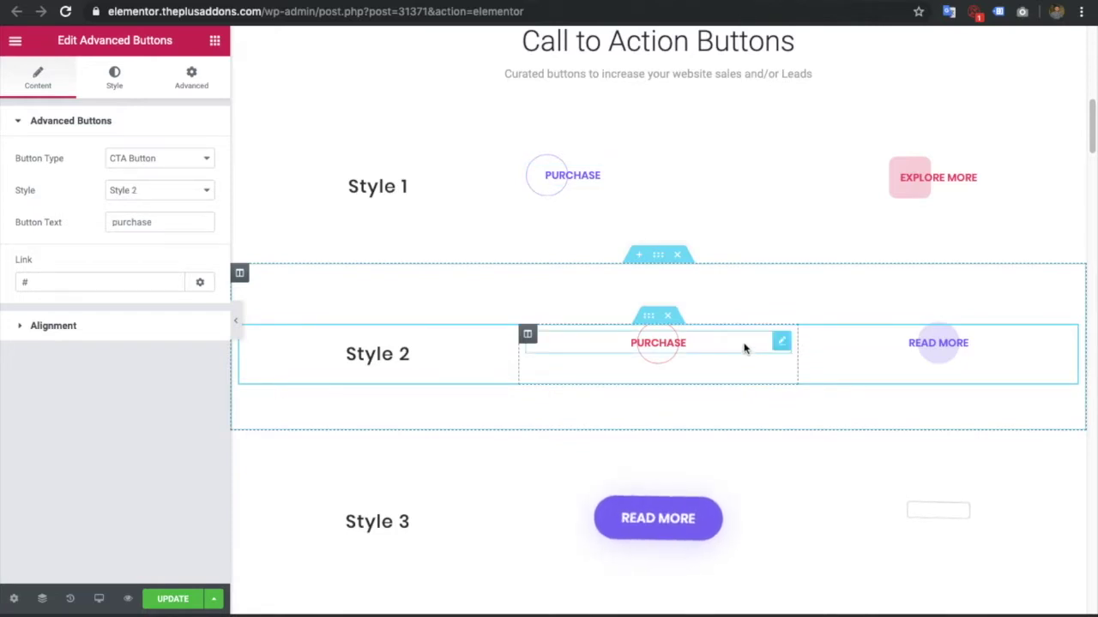
scroll(674, 344, down, 1)
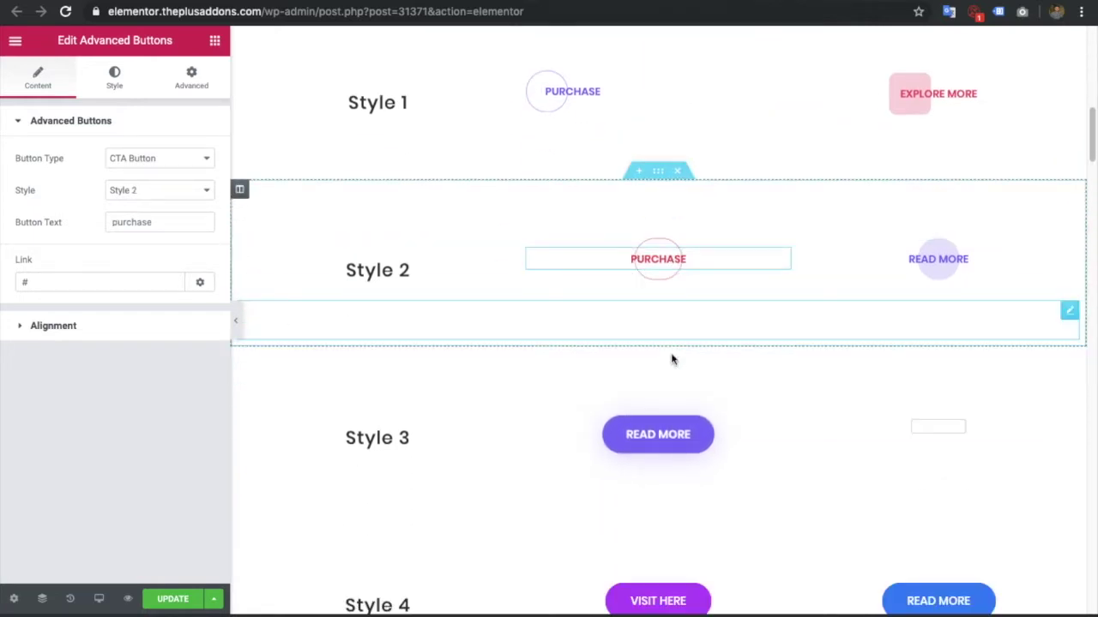
Examine the Style 3 Read More button's alignment and its normal and hover animation speed options.
scroll(672, 360, down, 2)
click(742, 367)
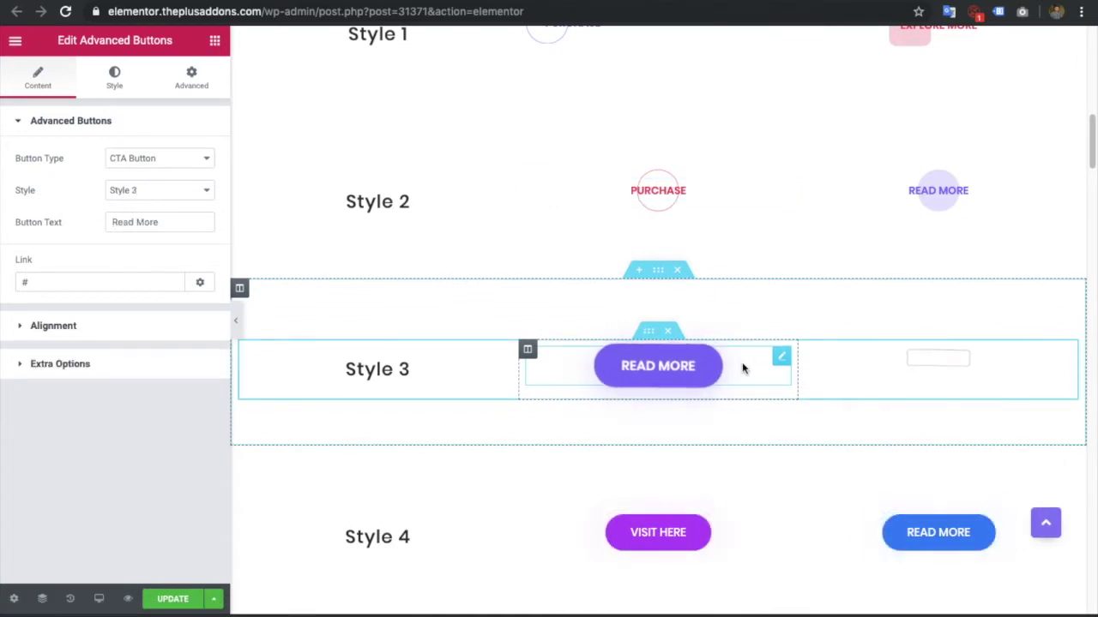
click(54, 328)
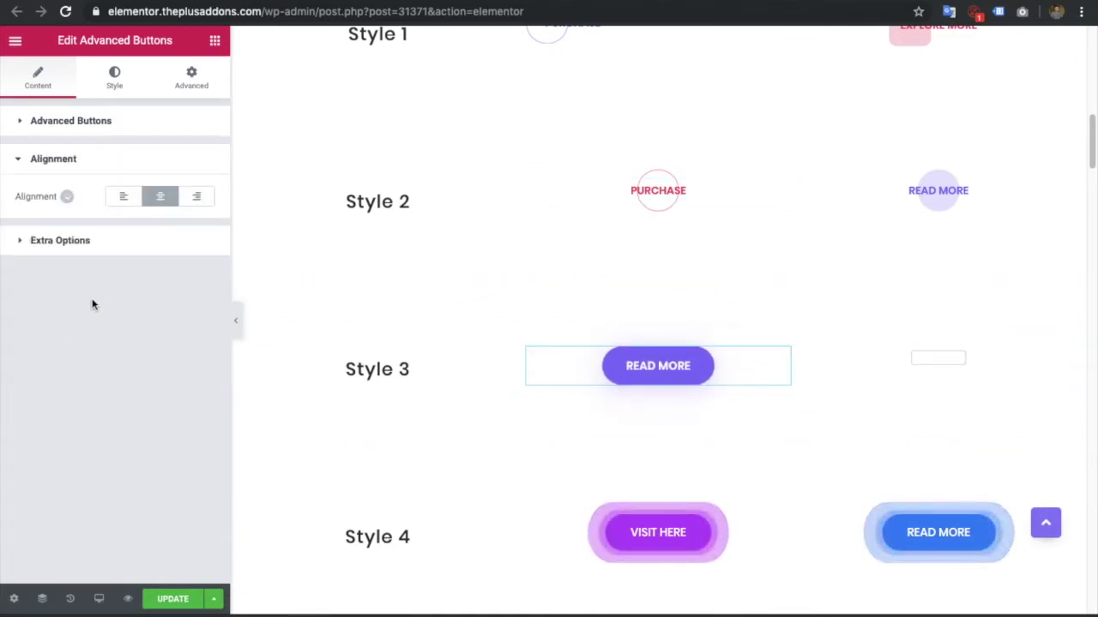
click(113, 244)
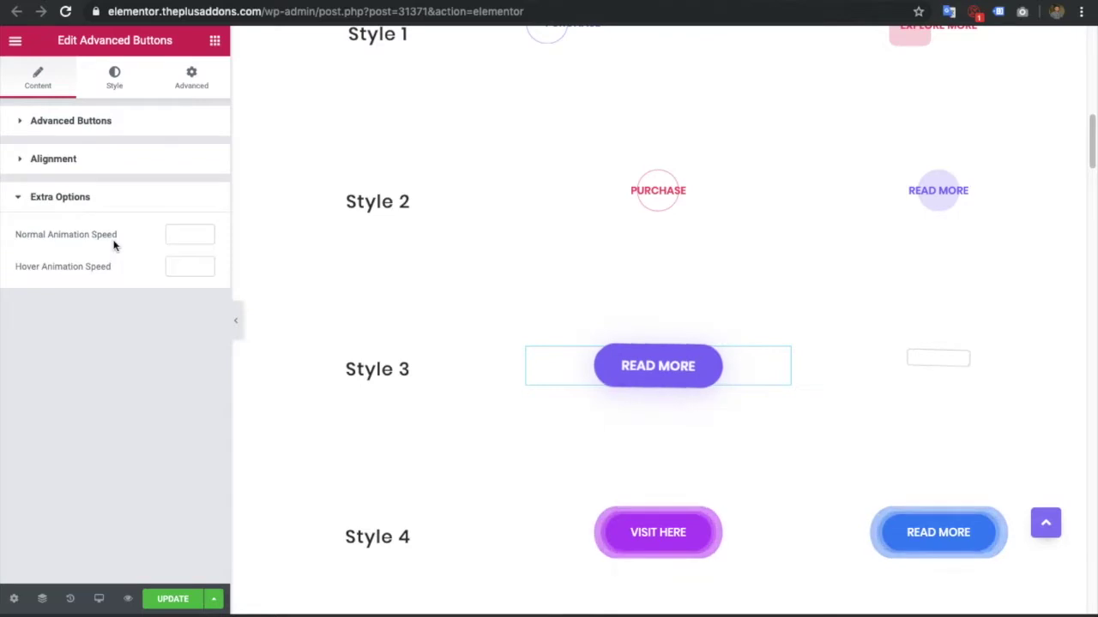
scroll(557, 343, down, 3)
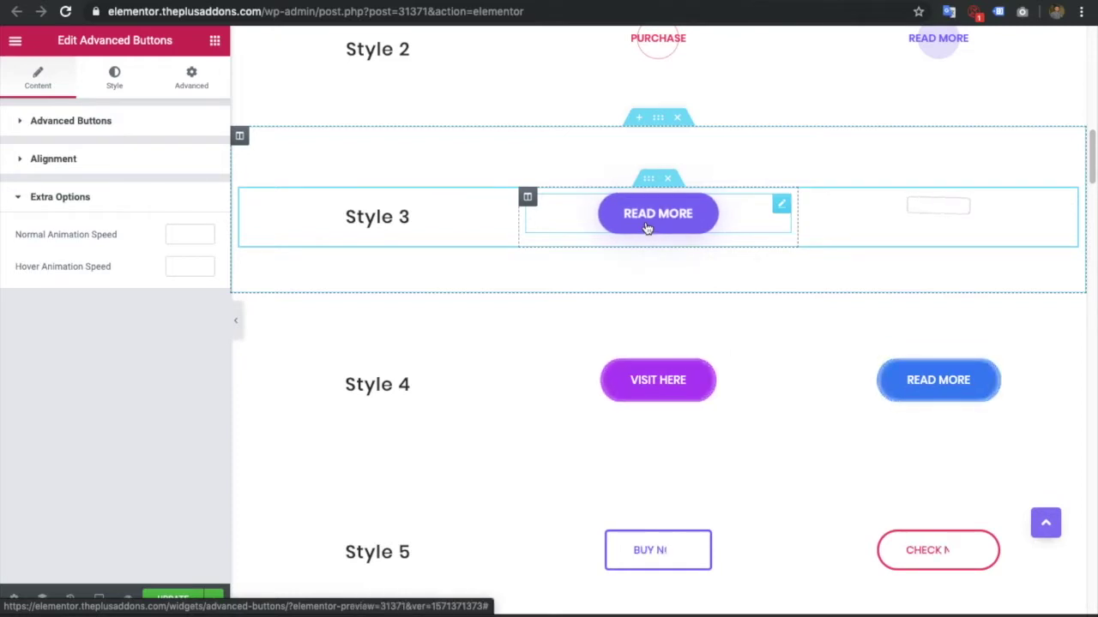
click(193, 233)
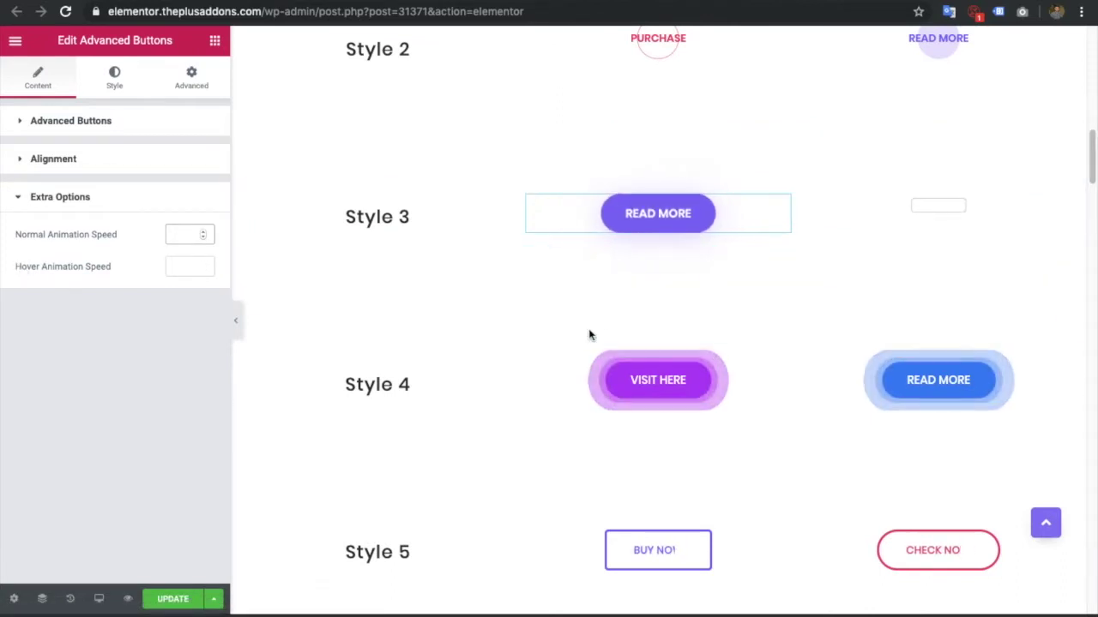
Check the Style 4 Visit Here button's content settings and extra animation speed options.
scroll(765, 287, down, 2)
click(747, 228)
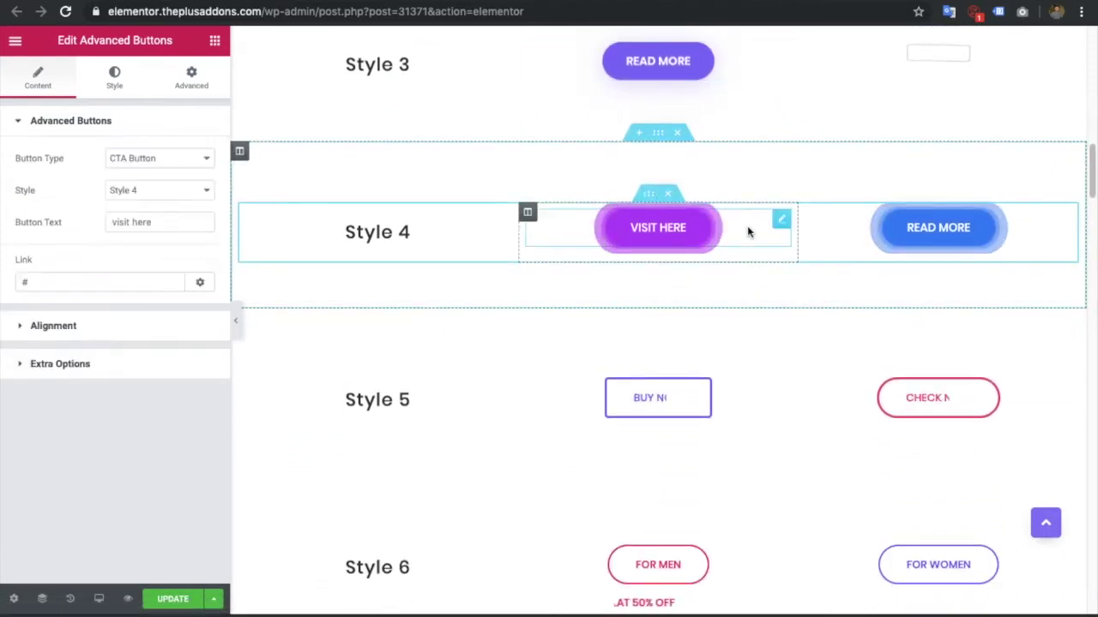
click(131, 367)
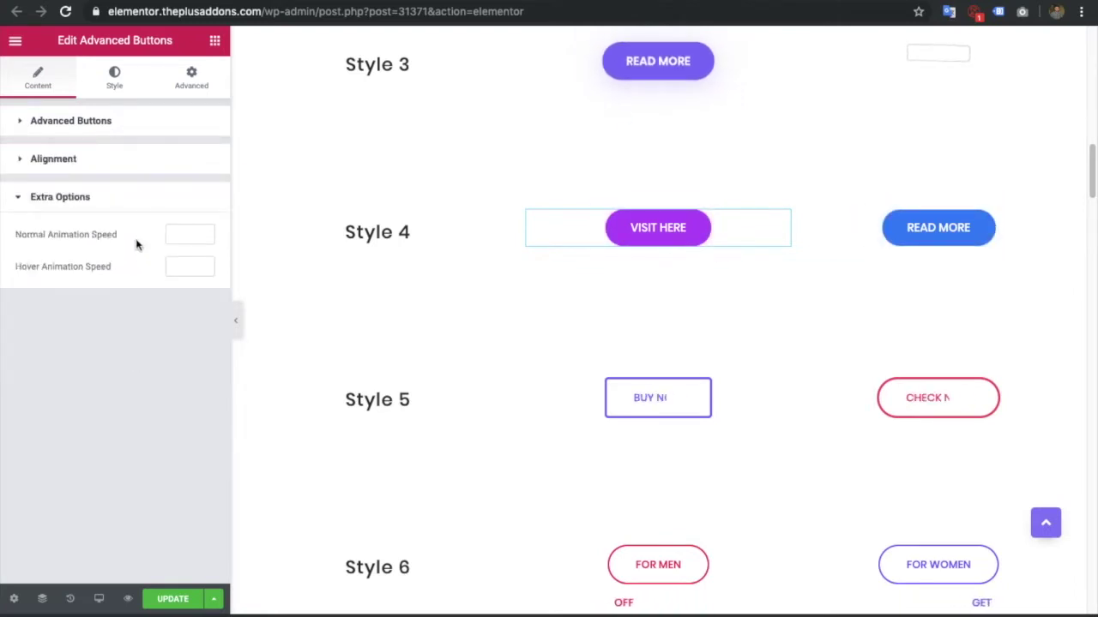
Look through the Style 4 Visit Here button's padding, typography, background, border and box shadow settings.
click(117, 86)
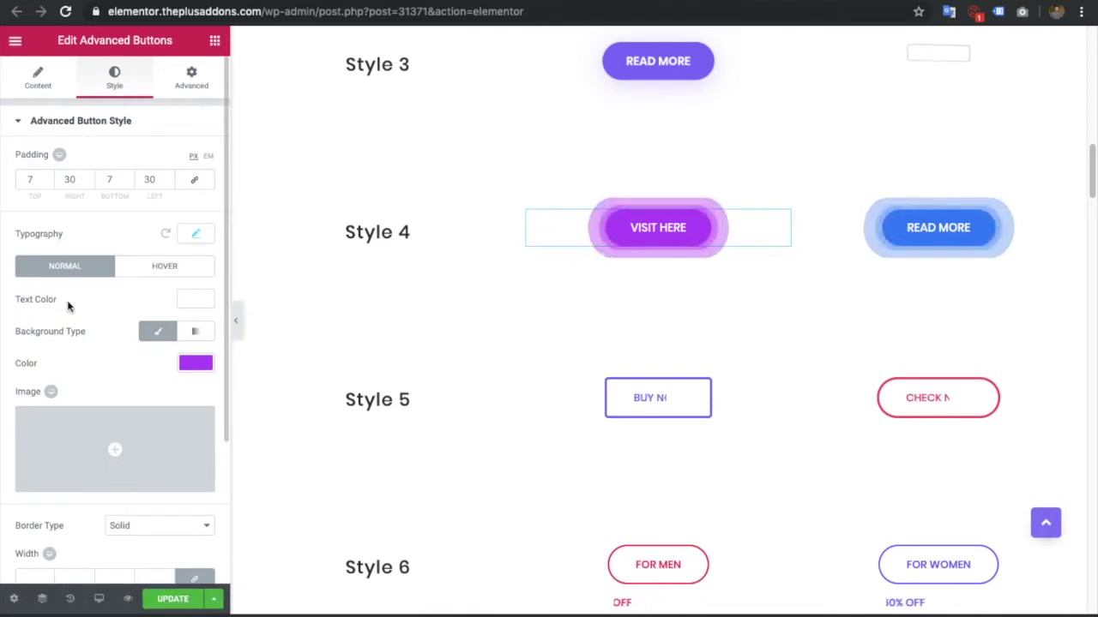
scroll(68, 309, down, 1)
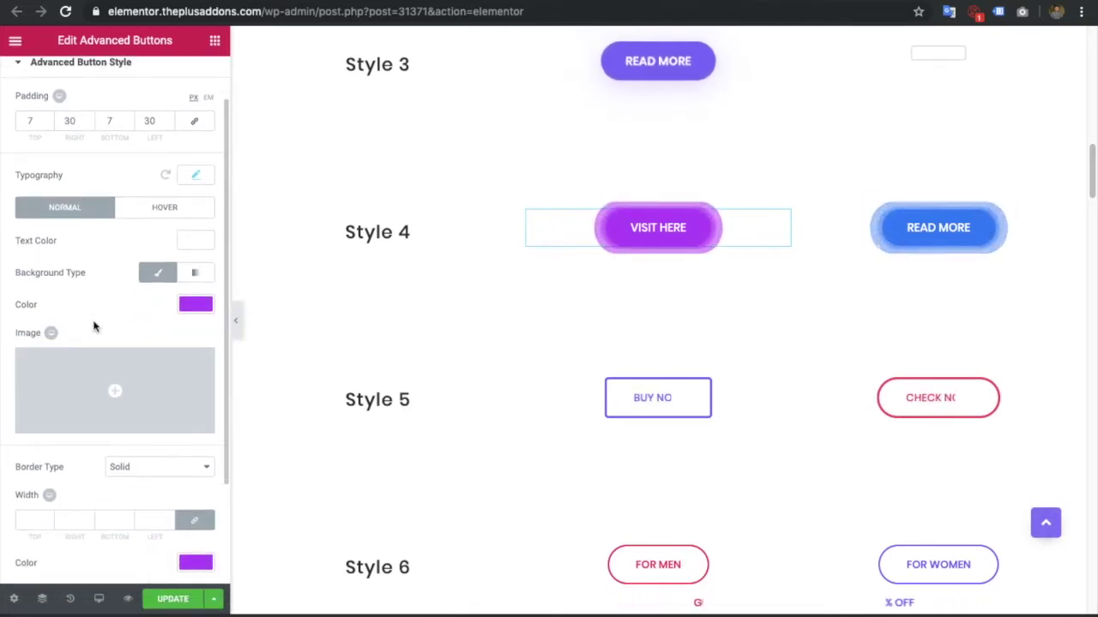
scroll(93, 326, down, 1)
scroll(94, 326, down, 2)
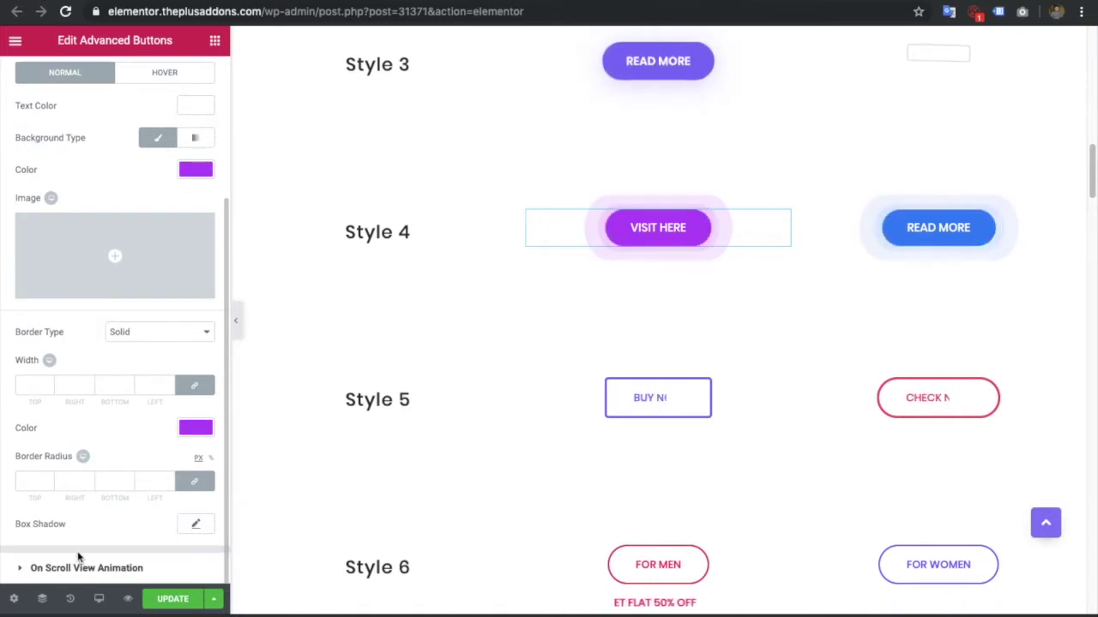
scroll(106, 362, up, 4)
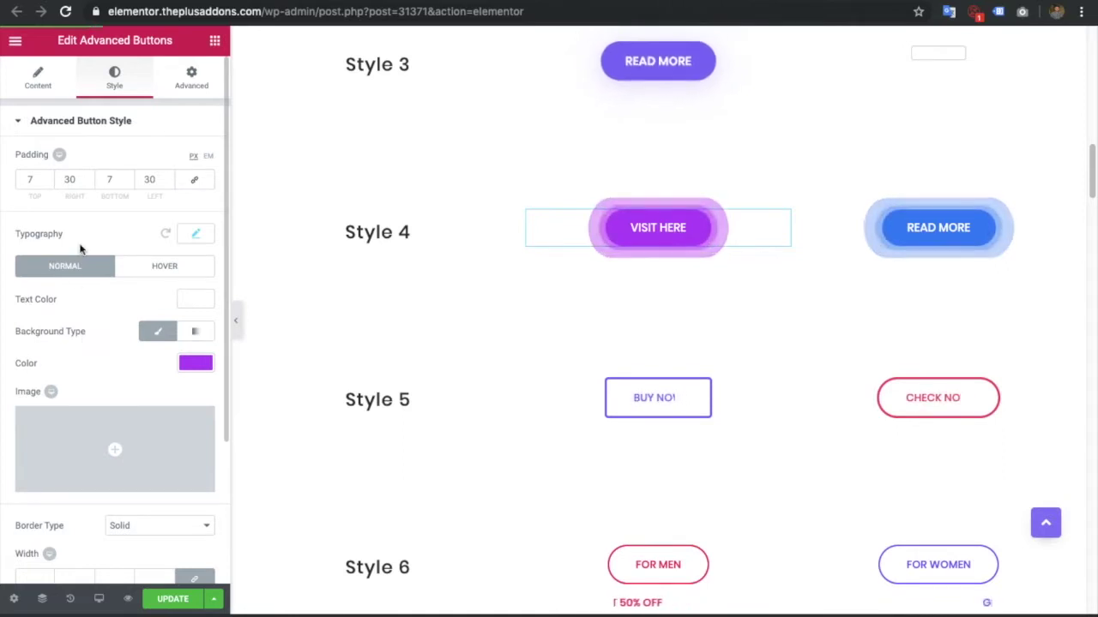
scroll(75, 274, down, 4)
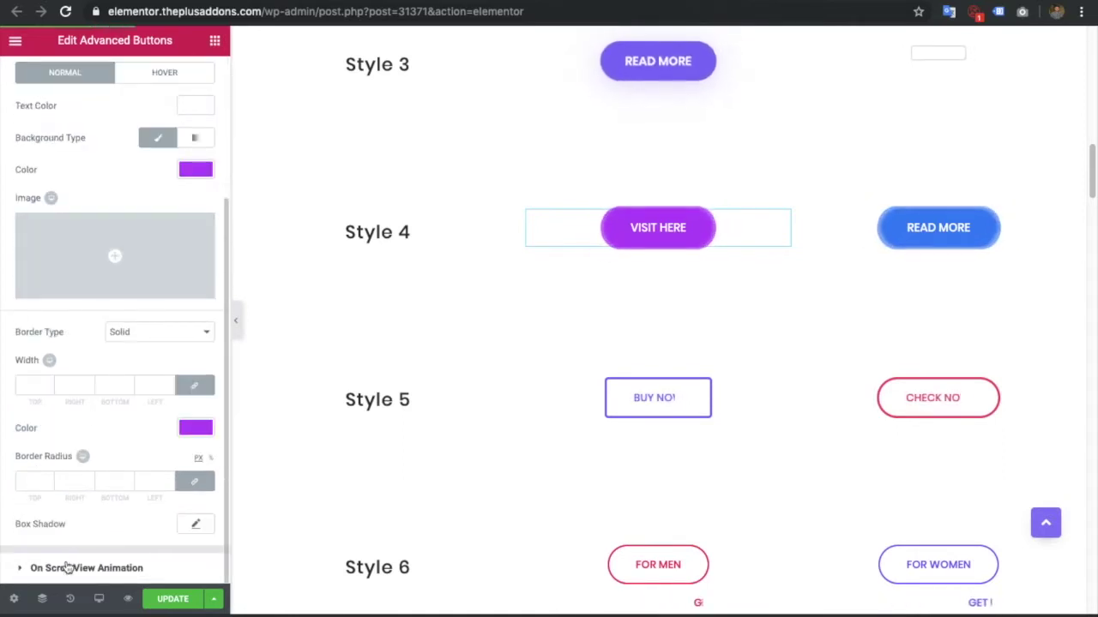
Examine the Style 5 Buy Now button's alignment and its minimum width and animation speed options.
scroll(823, 276, down, 1)
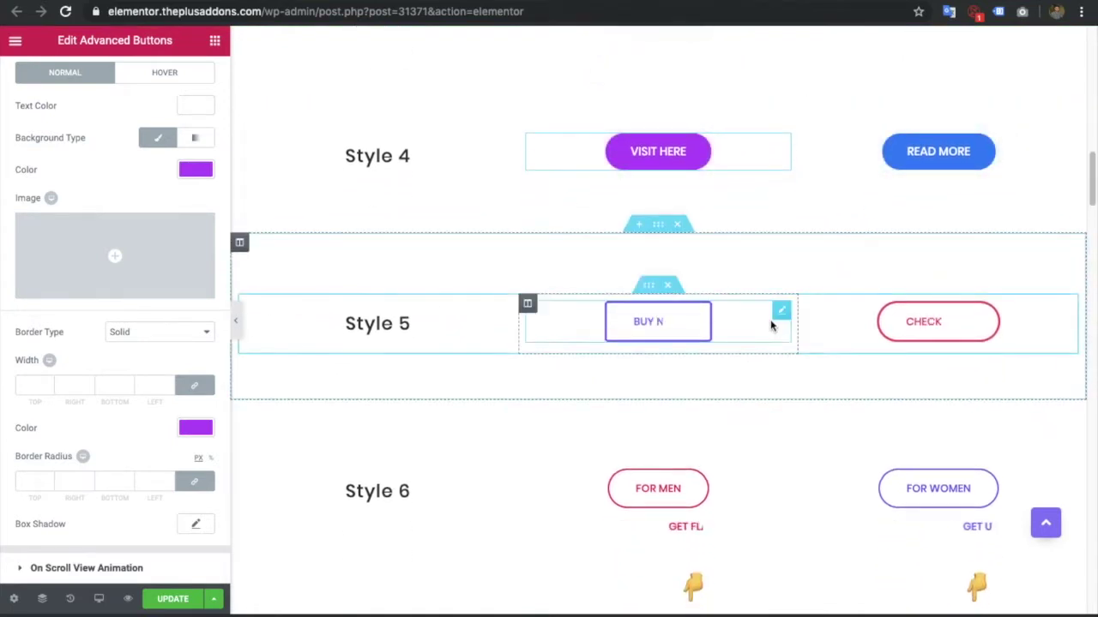
click(770, 324)
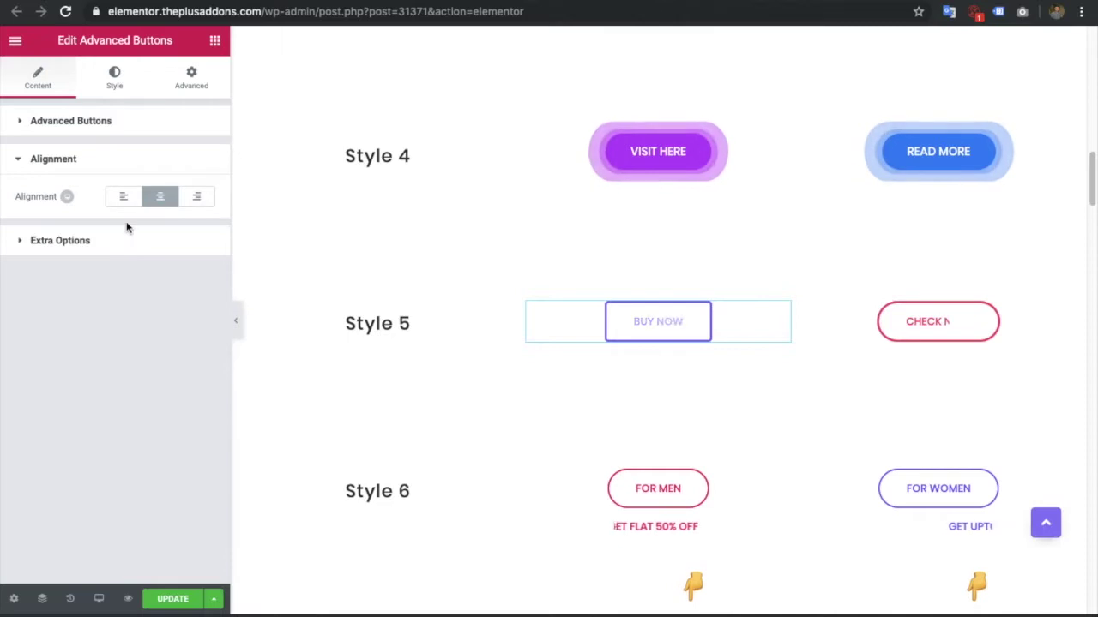
click(117, 242)
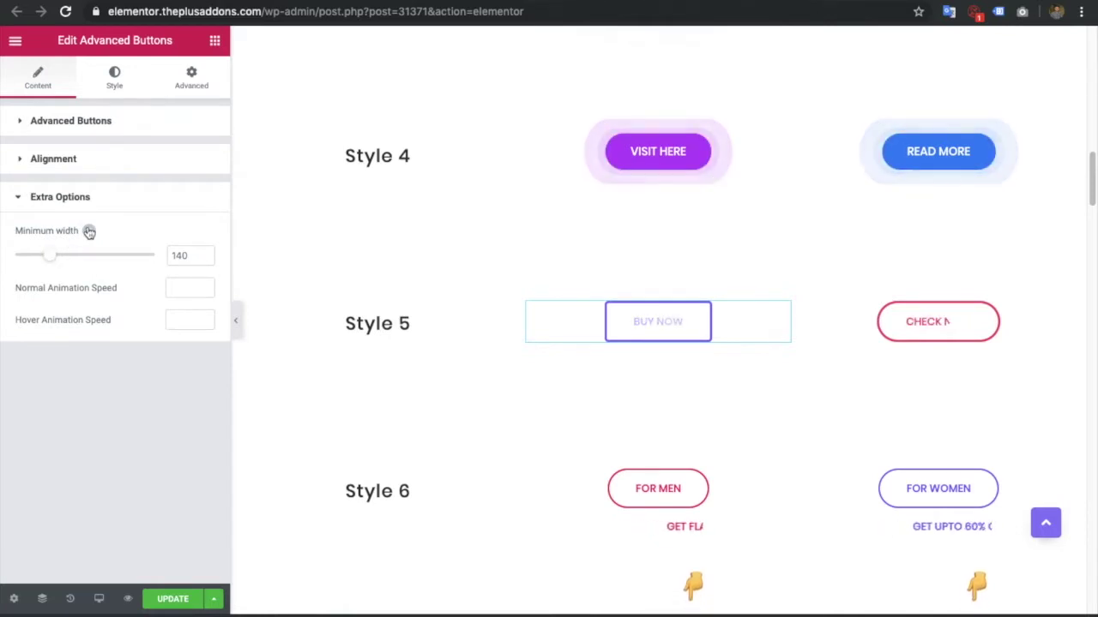
mouse_move(90, 231)
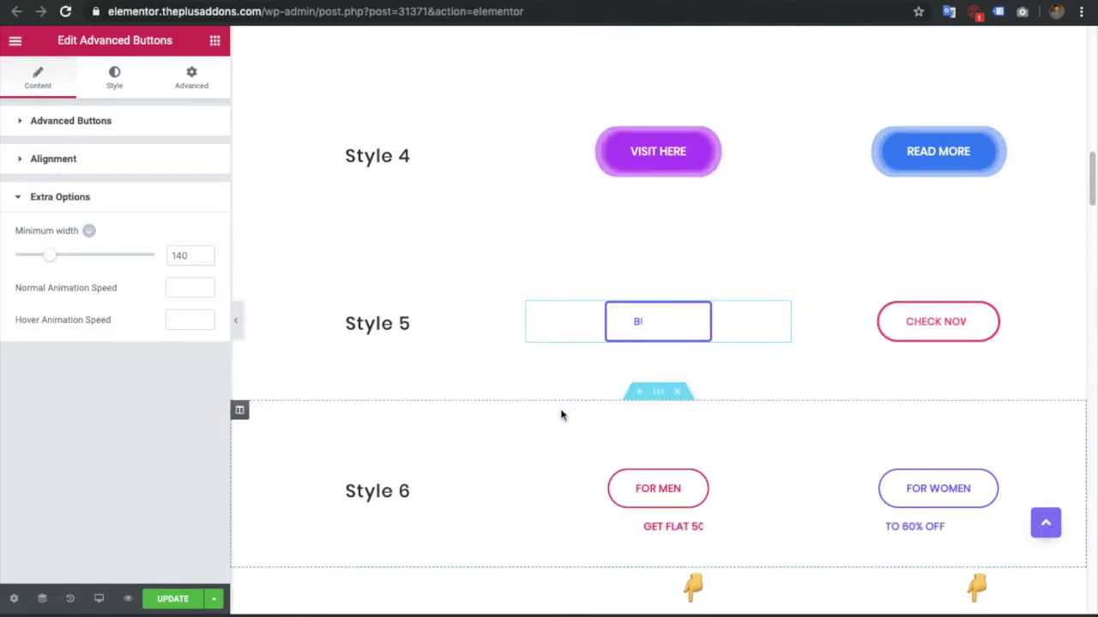
Inspect the two extra text fields of the Style 6 For Men button.
scroll(561, 414, down, 1)
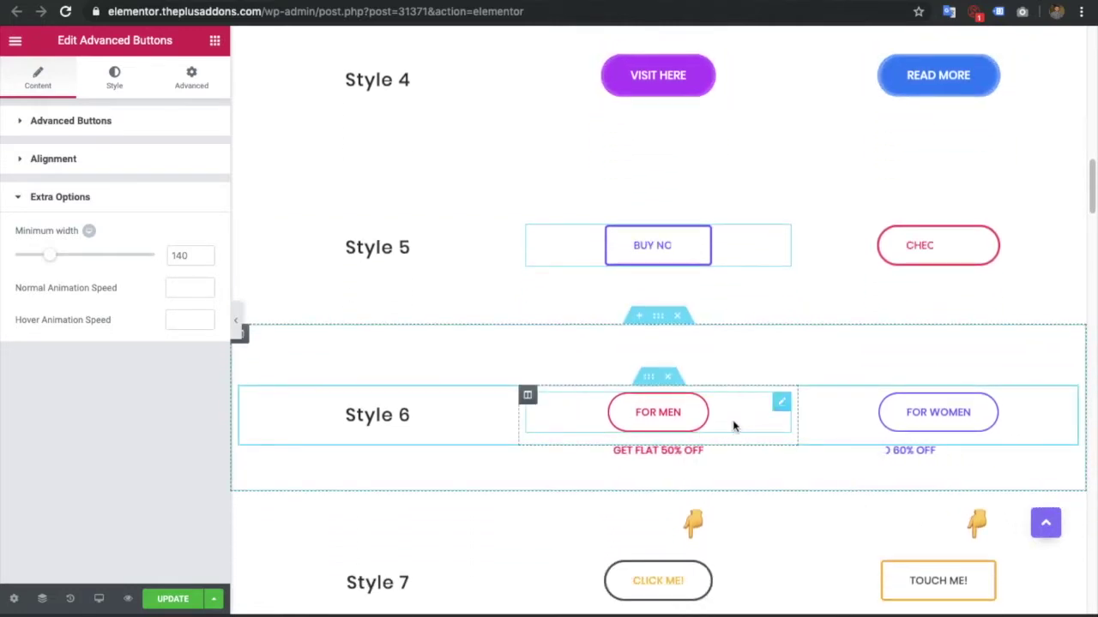
click(734, 426)
triple_click(125, 257)
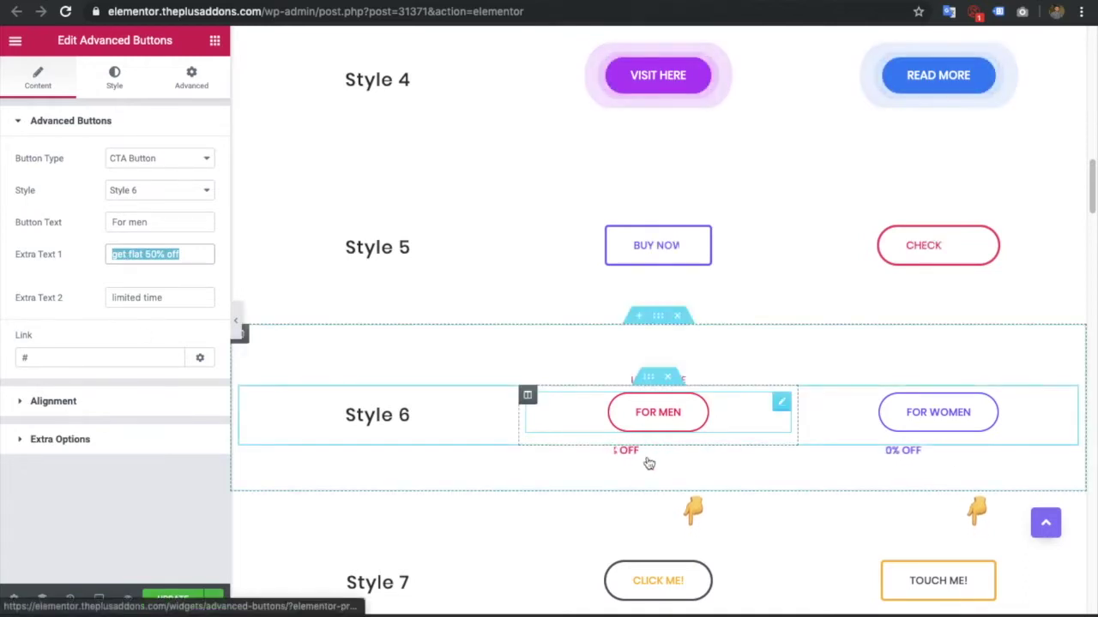
click(142, 298)
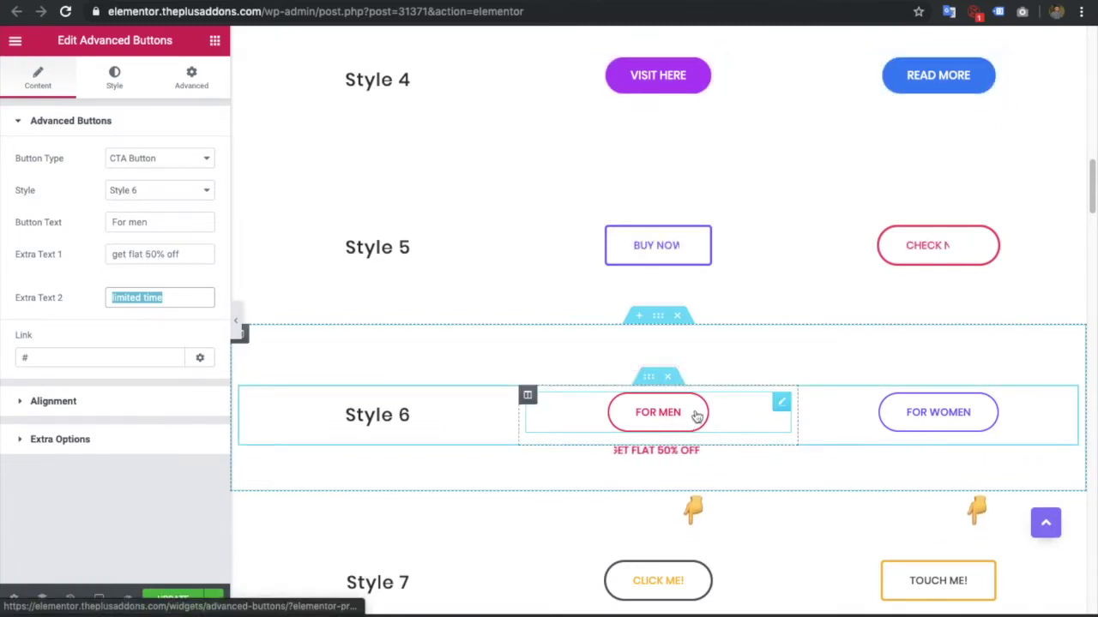
Examine the Style 6 For Men button's alignment, marquee speed and marquee direction choices, keeping Right to Left.
click(63, 403)
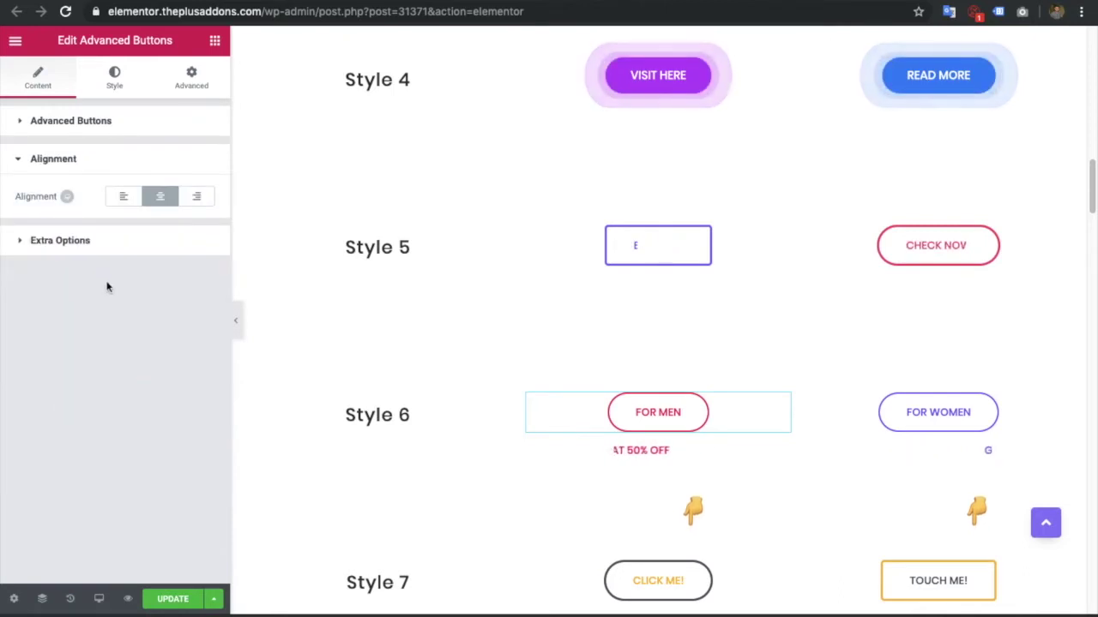
click(102, 253)
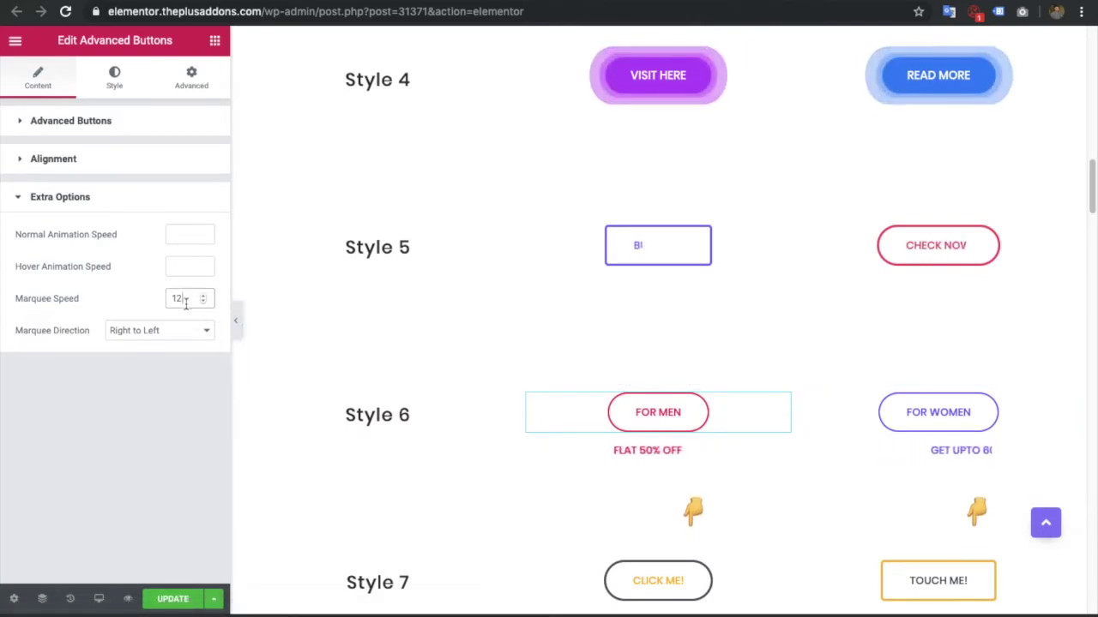
click(172, 336)
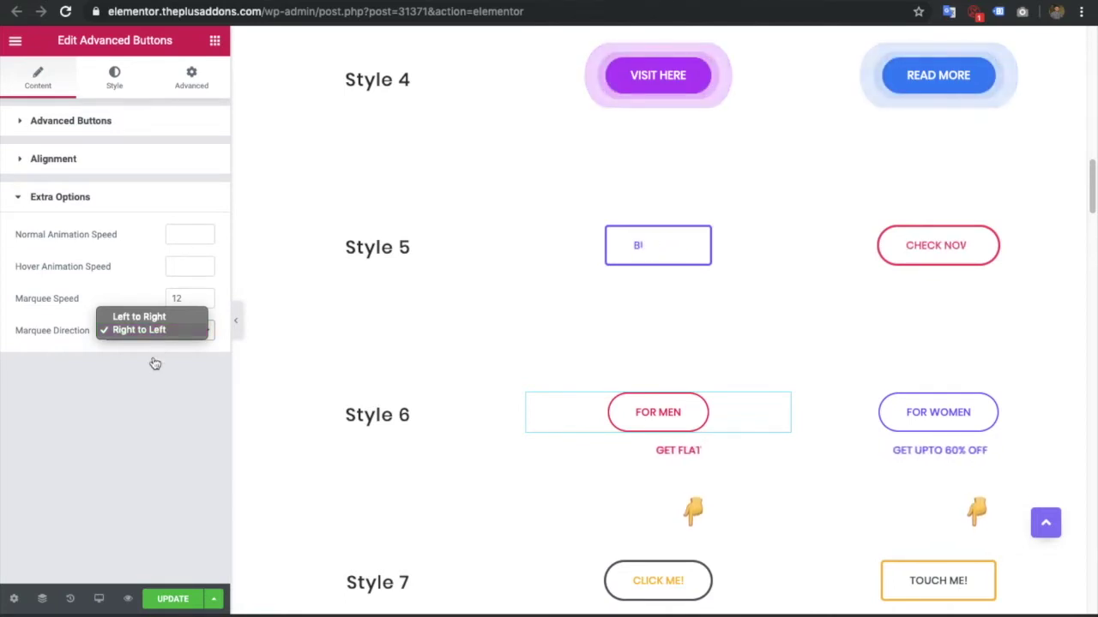
click(164, 330)
Review the Style 7 Click Me button's content, alignment and style settings.
scroll(660, 427, down, 2)
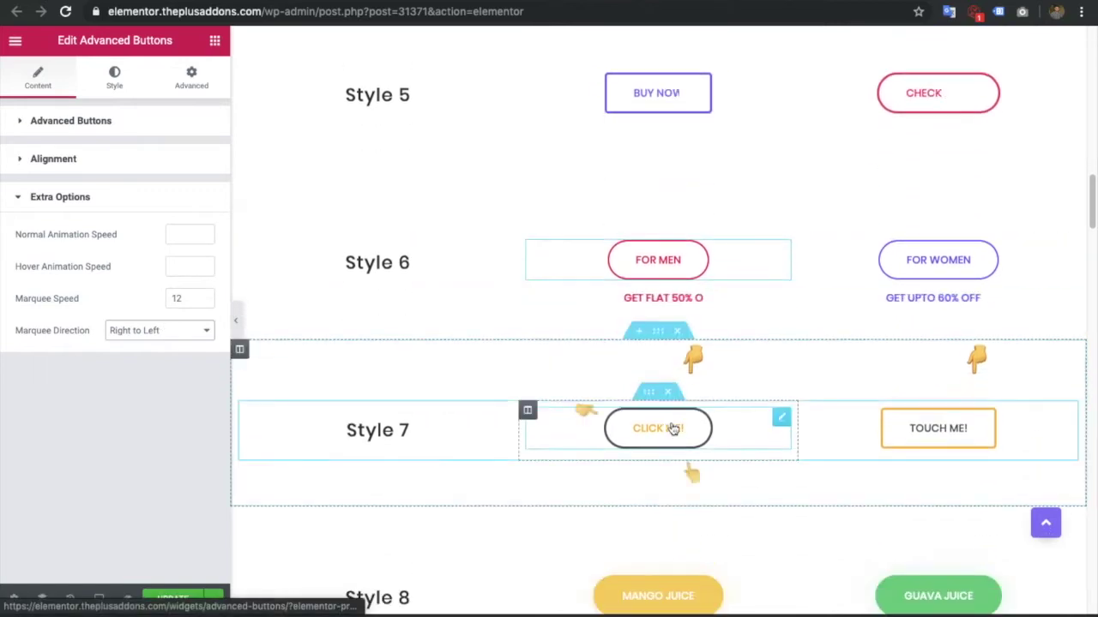
click(744, 433)
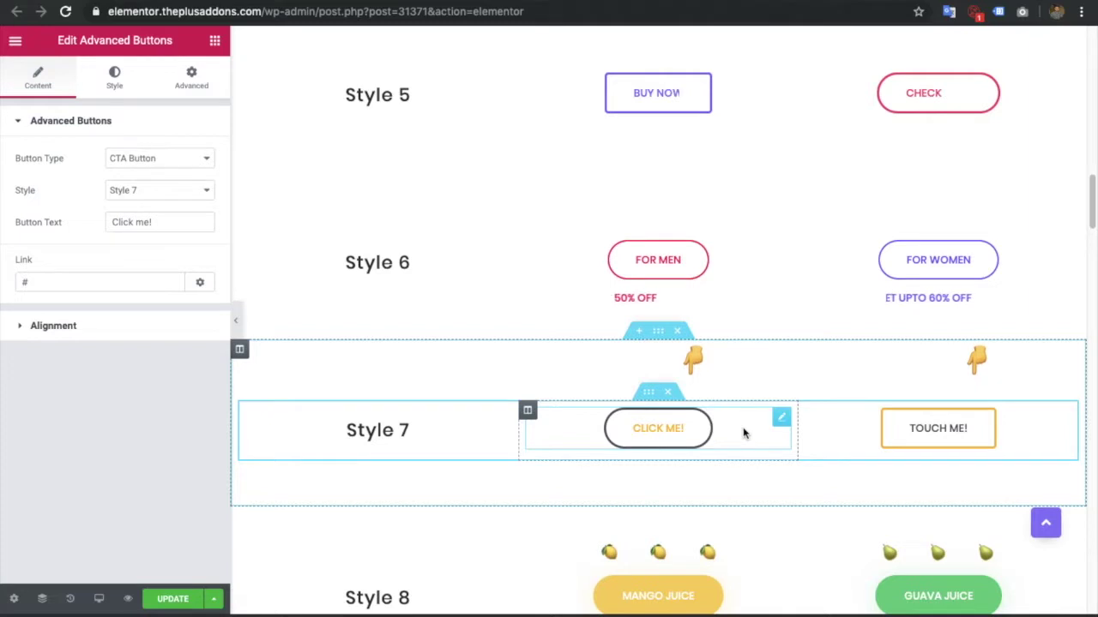
click(85, 333)
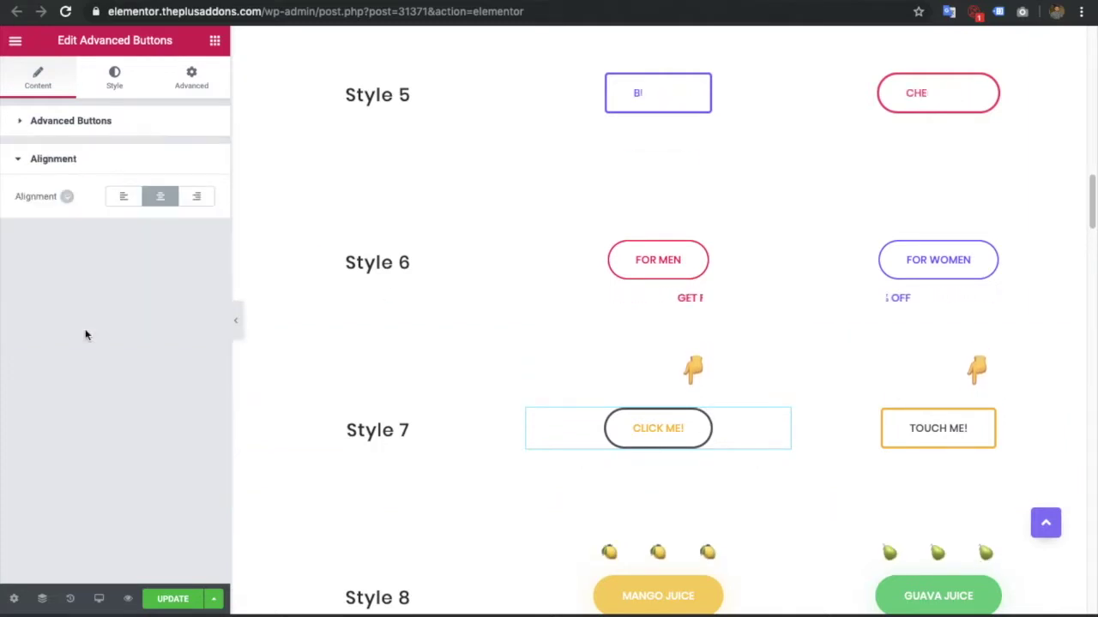
click(115, 77)
Inspect the normal and hover emoji fields of the Style 8 Mango Juice button.
scroll(657, 420, down, 5)
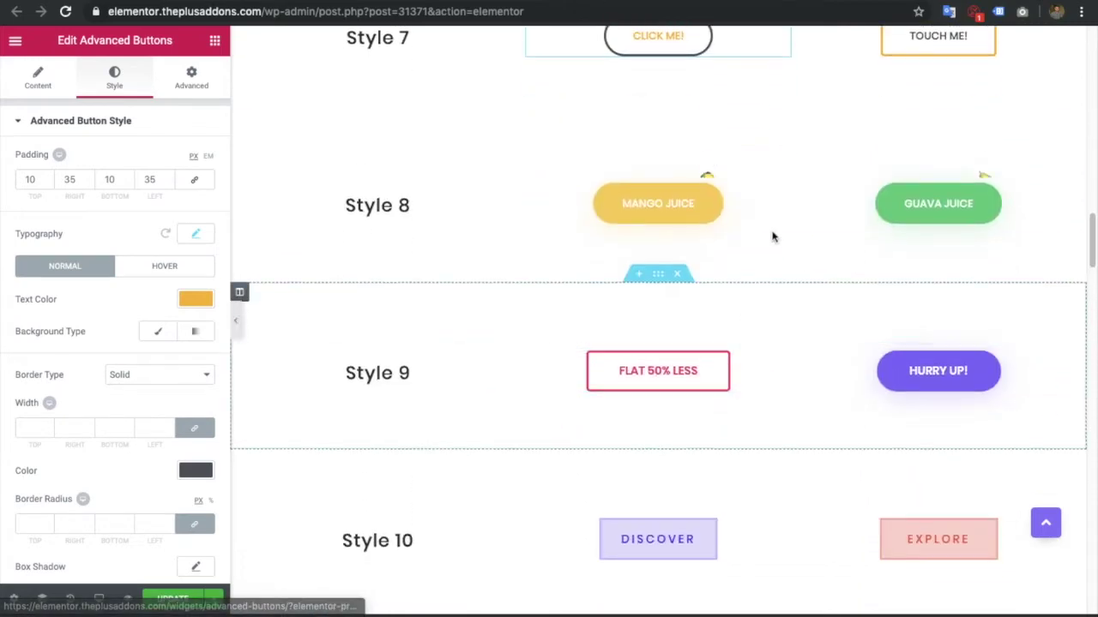
click(764, 218)
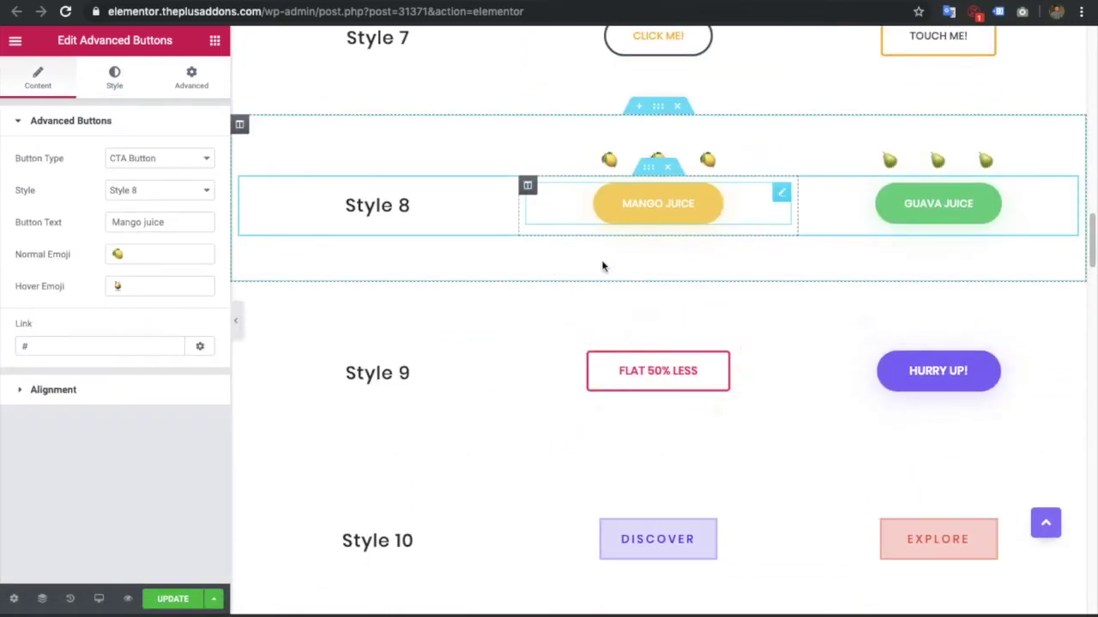
click(145, 291)
double_click(143, 288)
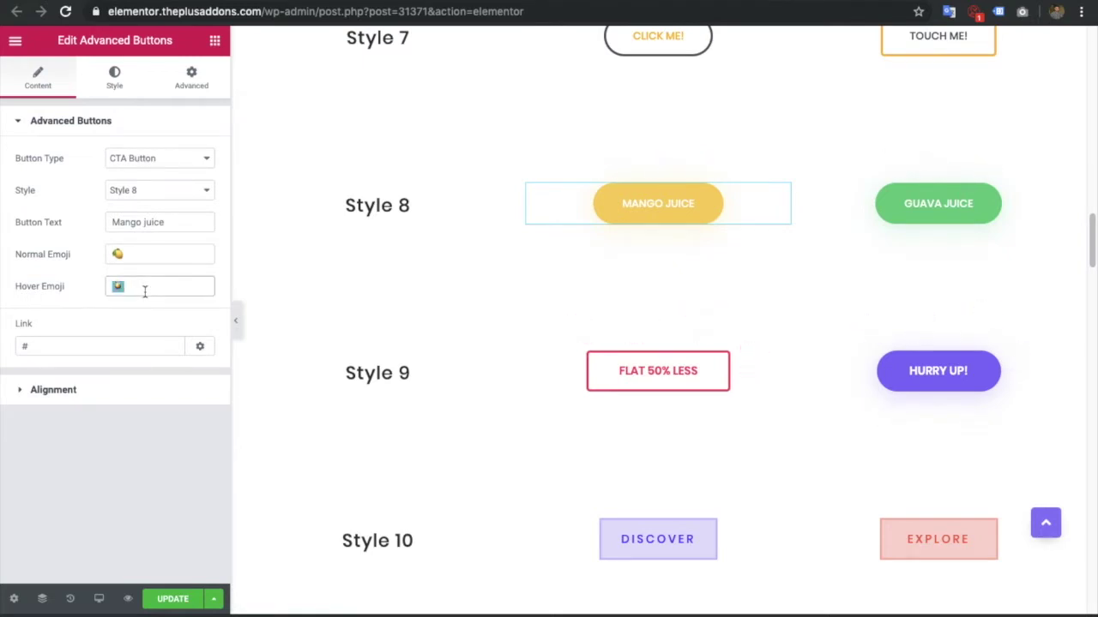
click(133, 254)
double_click(133, 254)
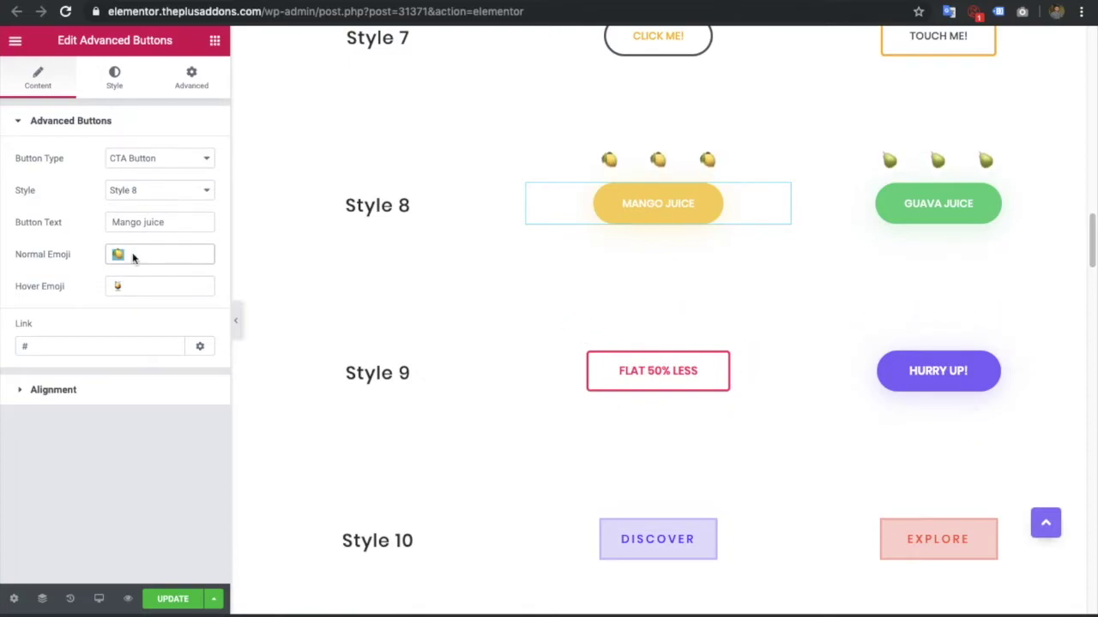
Look up emoji in a new browser tab and open the getemoji.com copy-and-paste site.
key(ctrl+t)
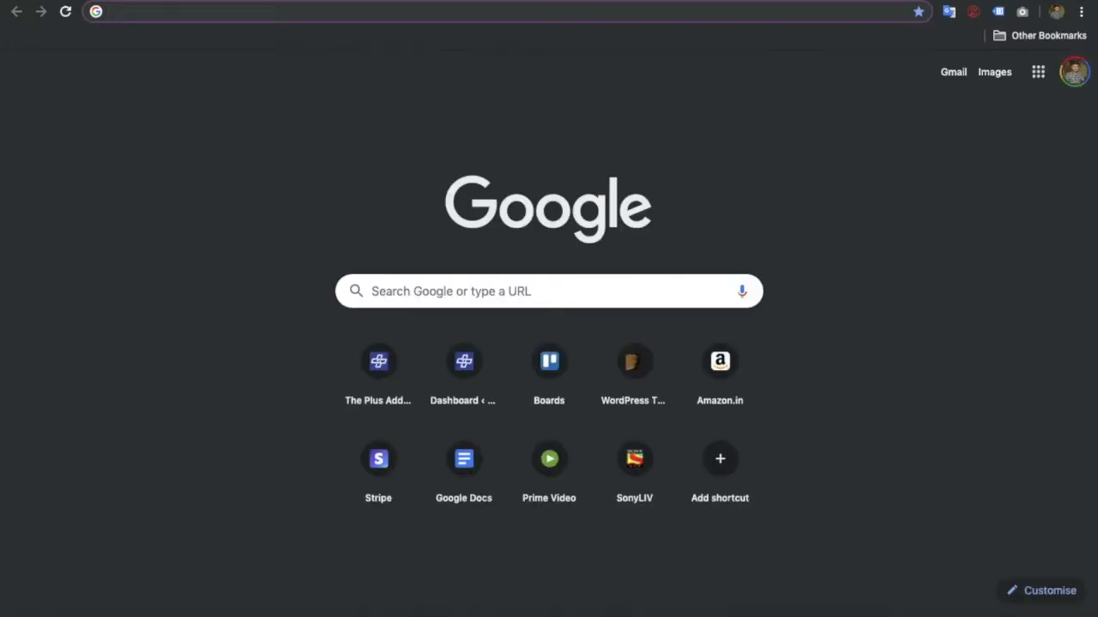
key(ctrl+w)
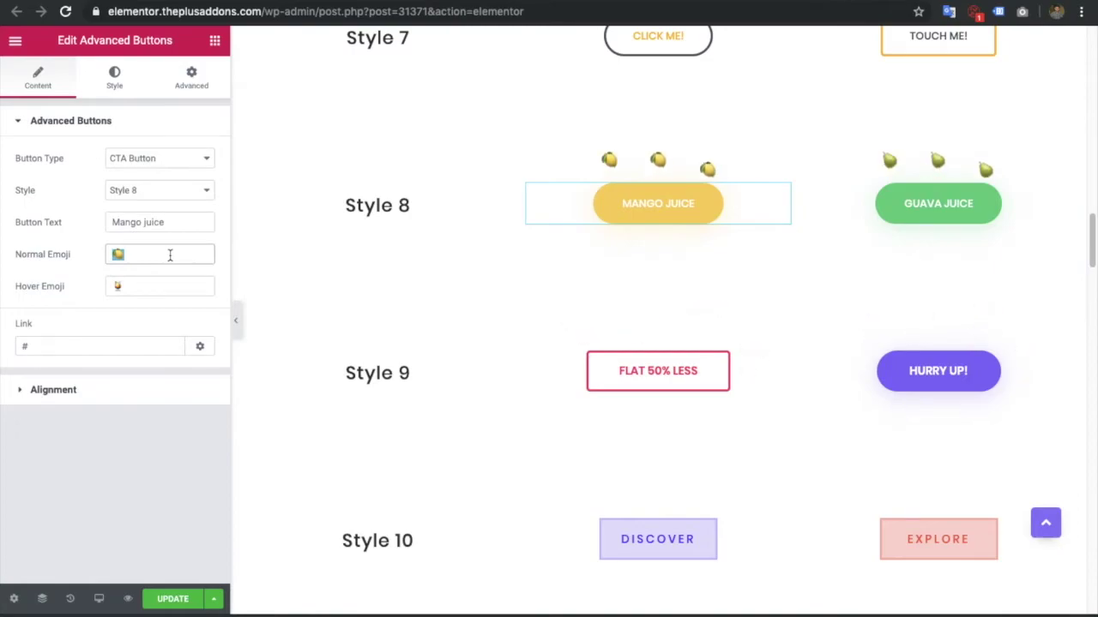
key(ctrl+t)
text(emoji)
key(Down)
key(Down)
key(Down)
key(Down)
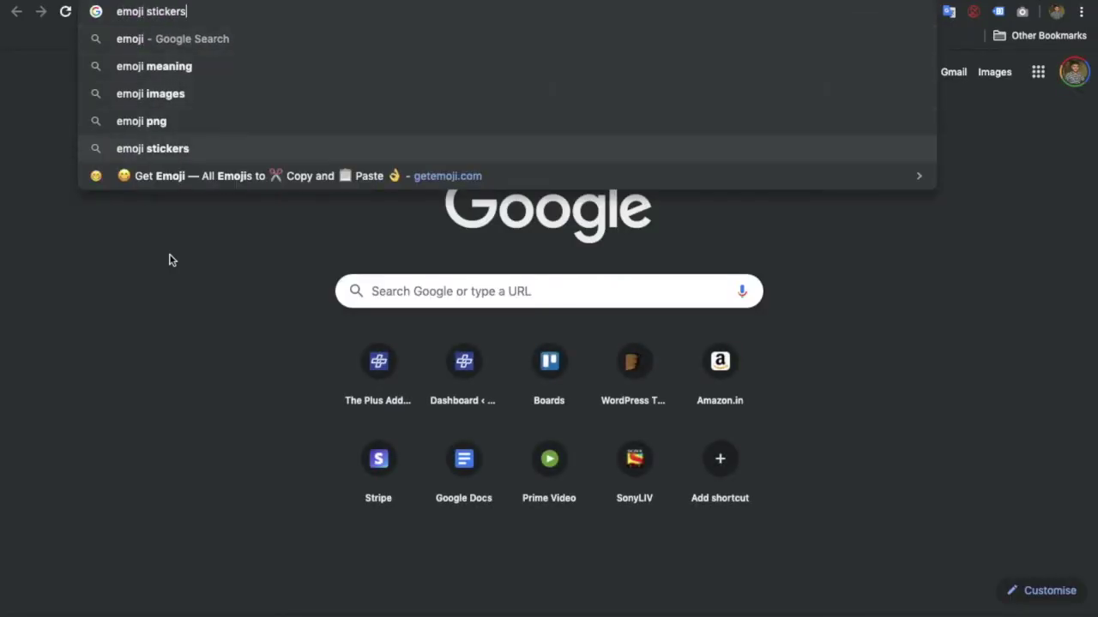
key(Down)
key(Return)
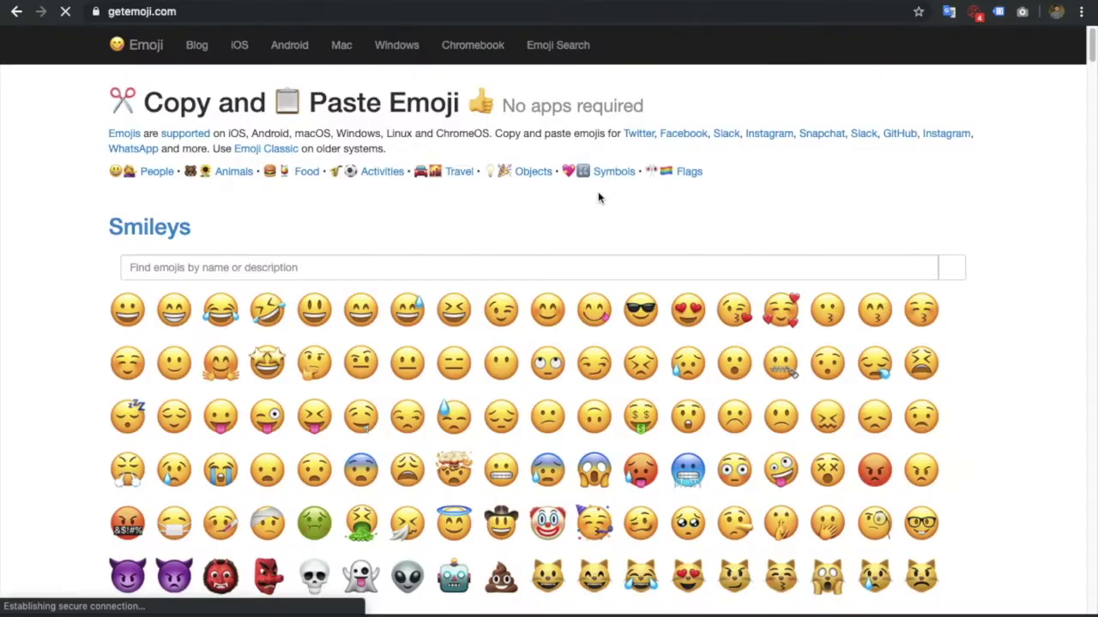
Try the 😄 emoji copied from getemoji.com as the Mango Juice button's normal emoji, then undo the change.
click(358, 314)
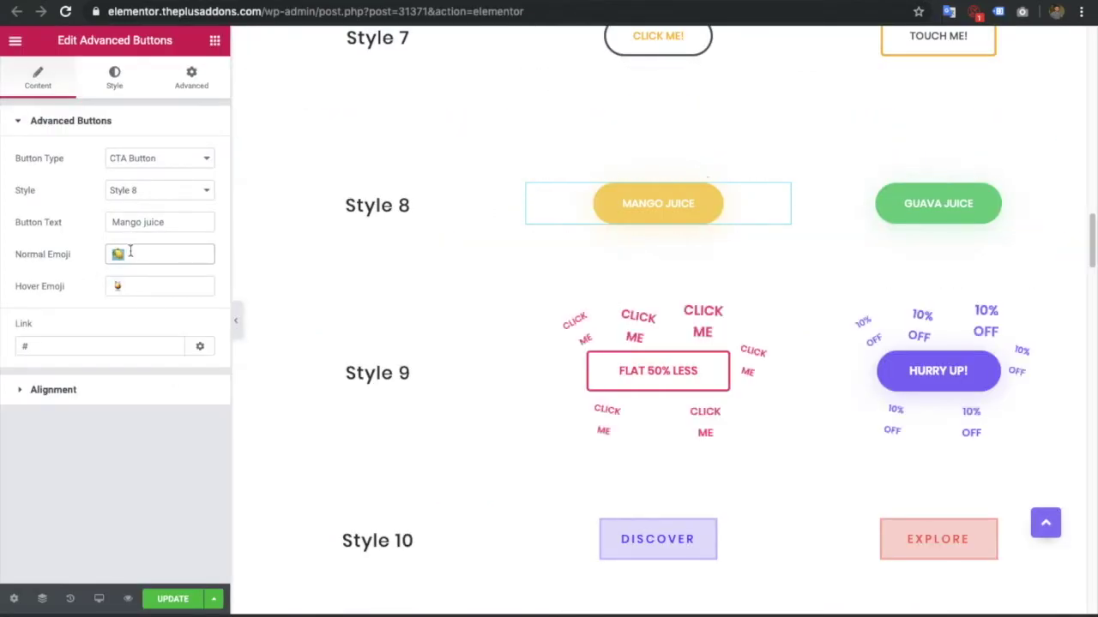
text(😄)
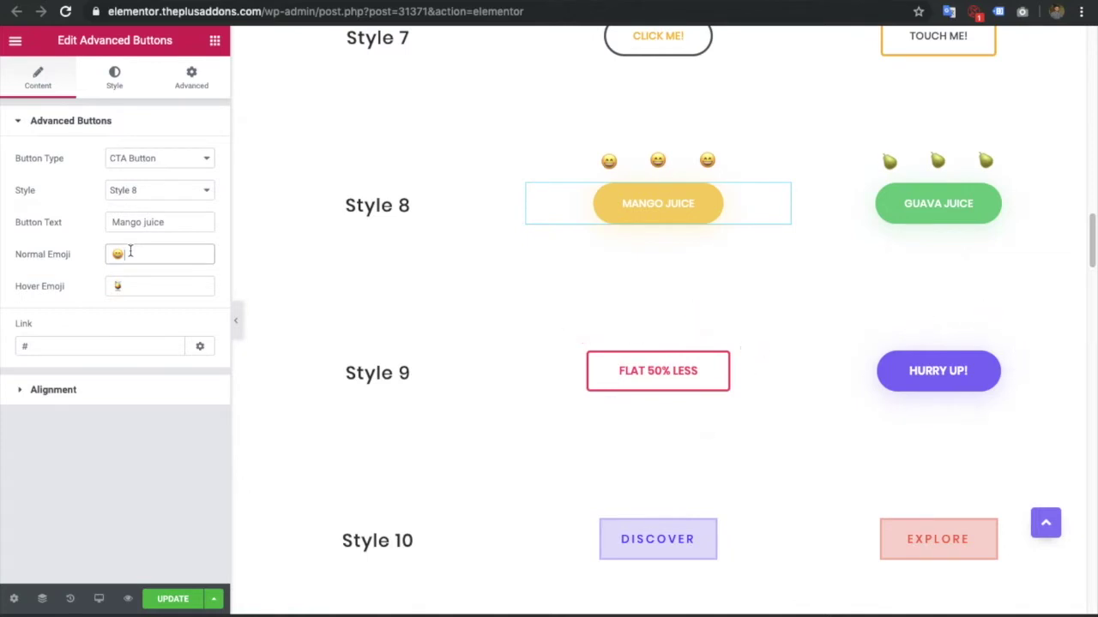
mouse_move(659, 200)
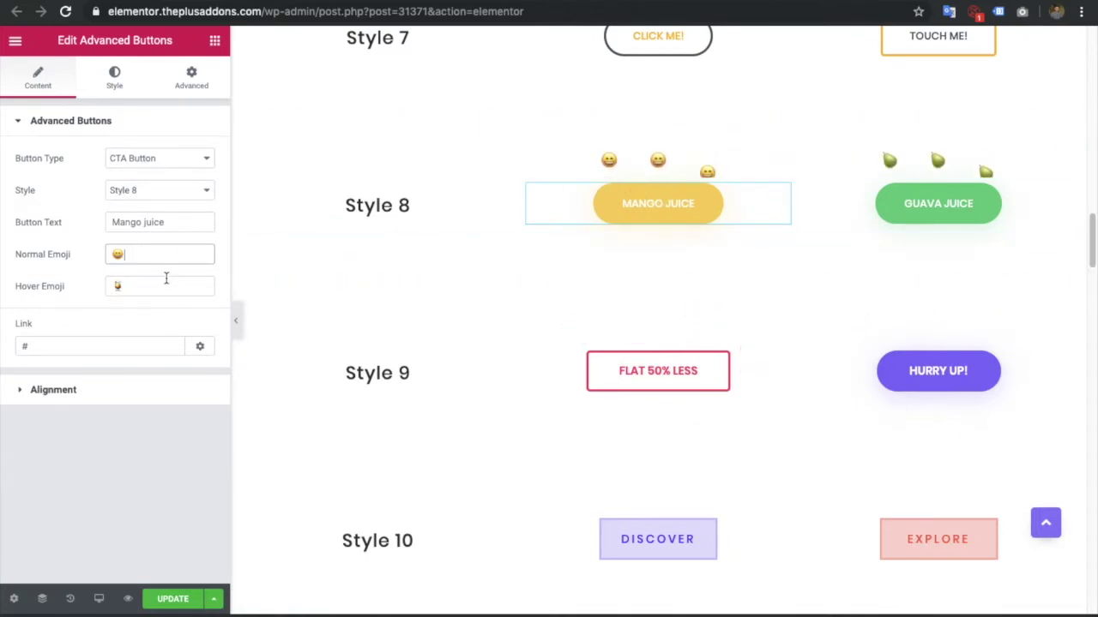
key(ctrl+z)
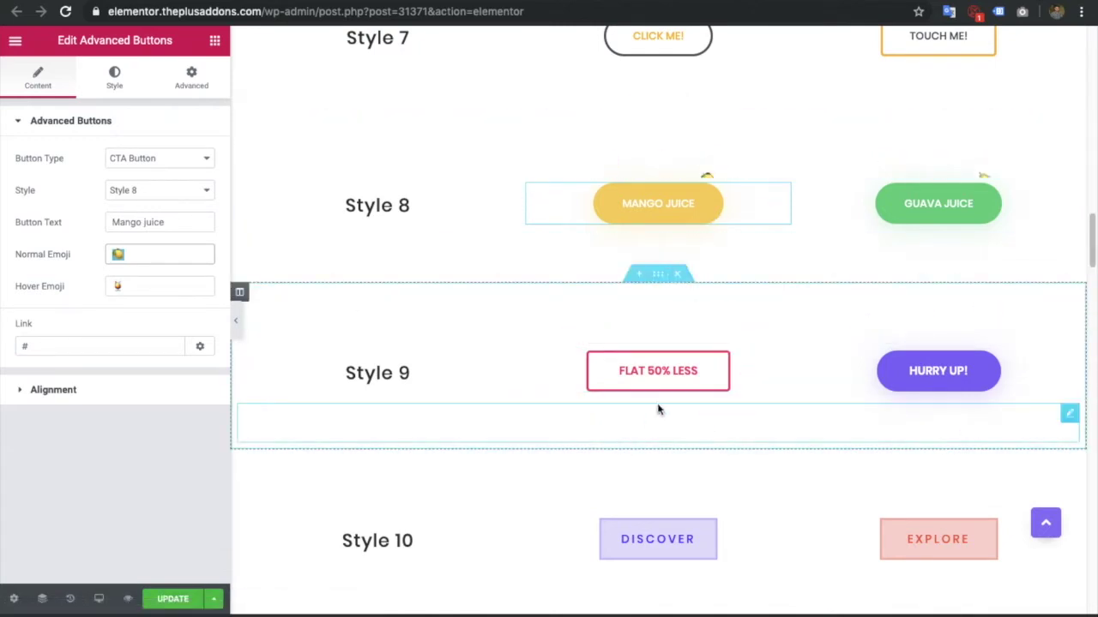
Review the Style 9 Flat 50% Less button's extra text fields and its style settings, including extra text color and border.
click(782, 361)
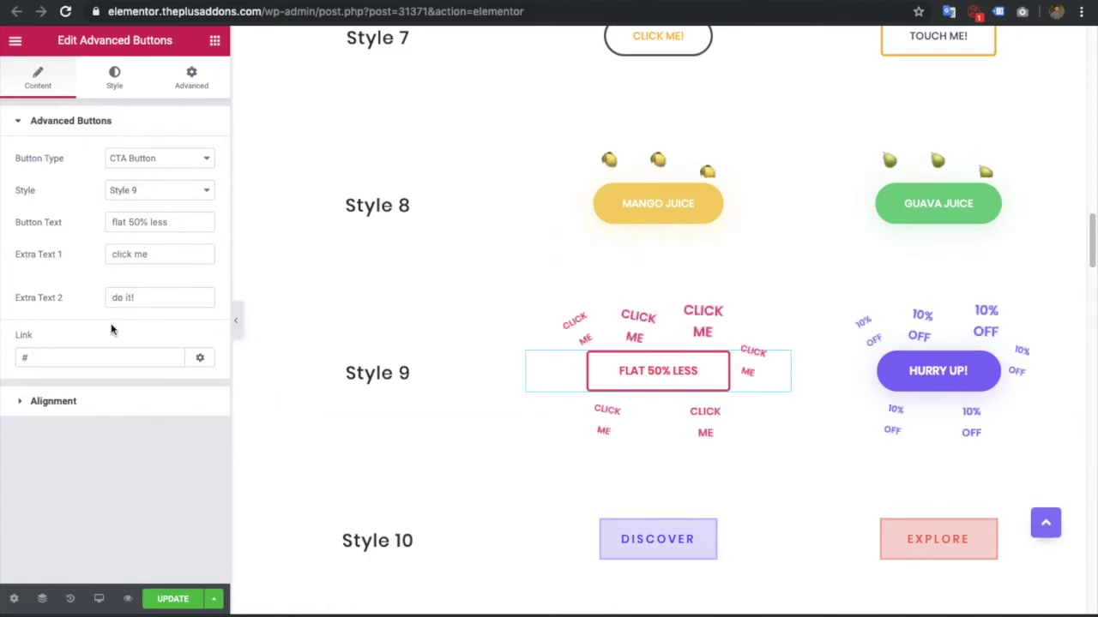
click(121, 80)
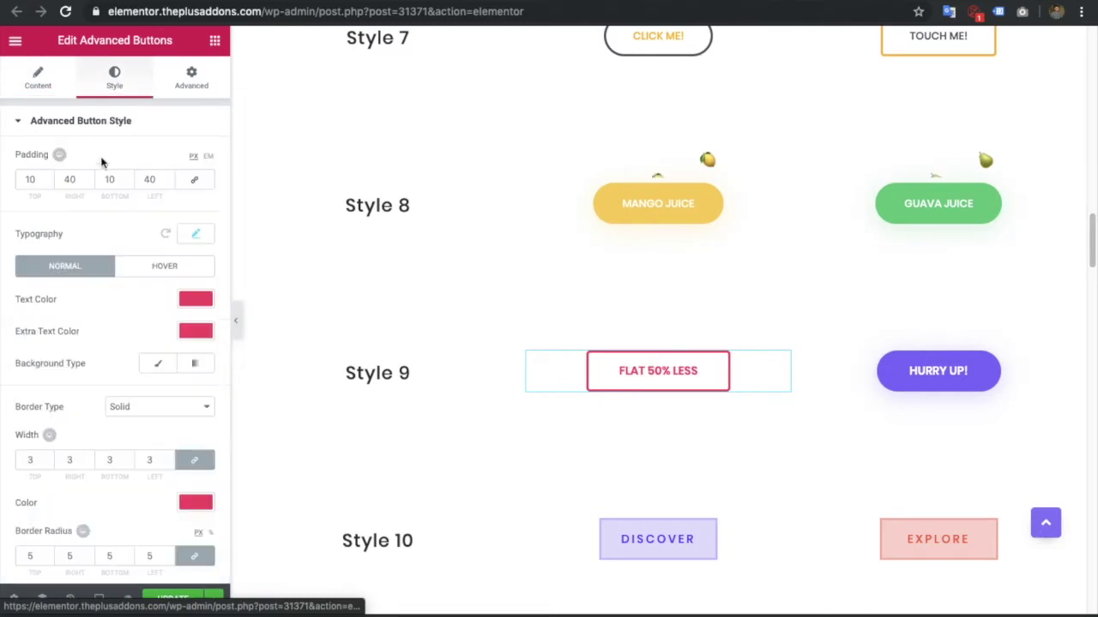
scroll(54, 388, down, 1)
scroll(59, 306, down, 1)
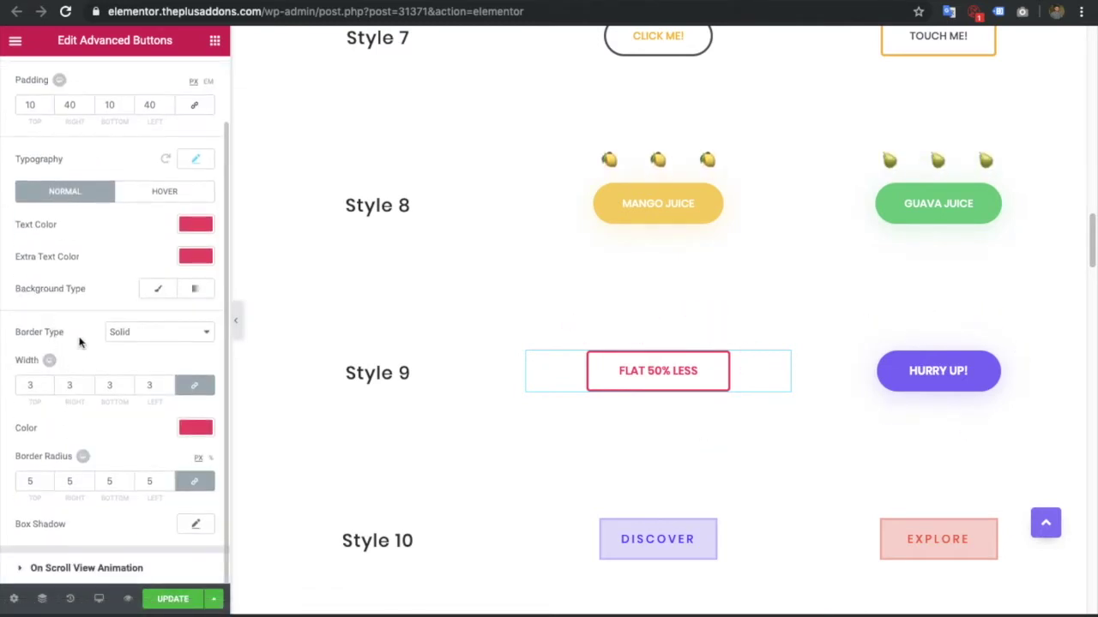
scroll(79, 343, up, 1)
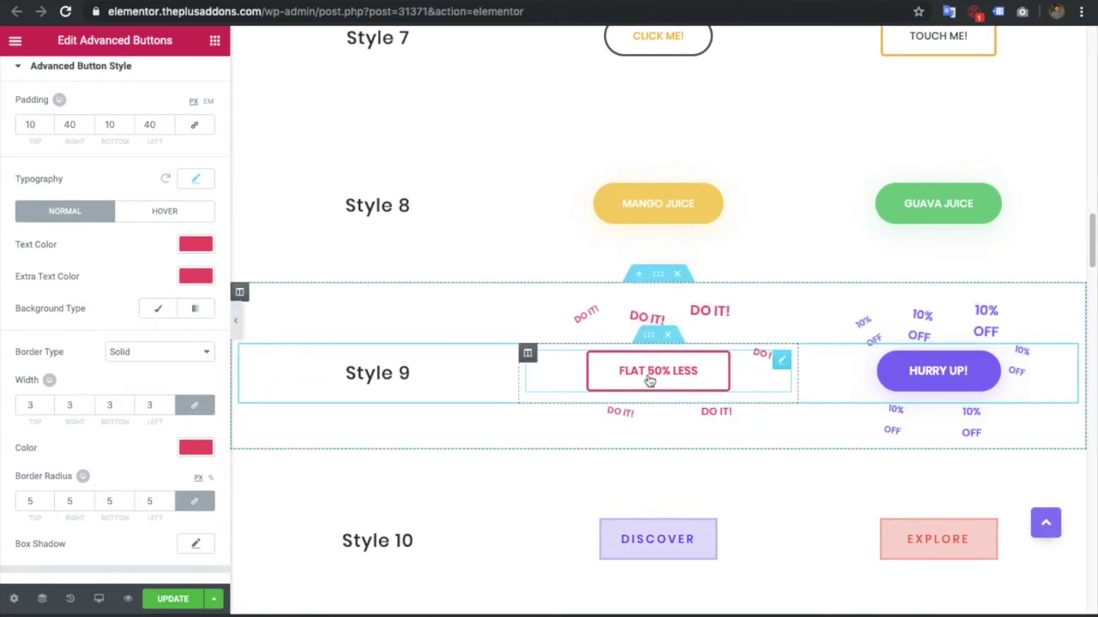
Examine the Style 10 Discover button's alignment and its responsive width and height options.
scroll(651, 382, down, 2)
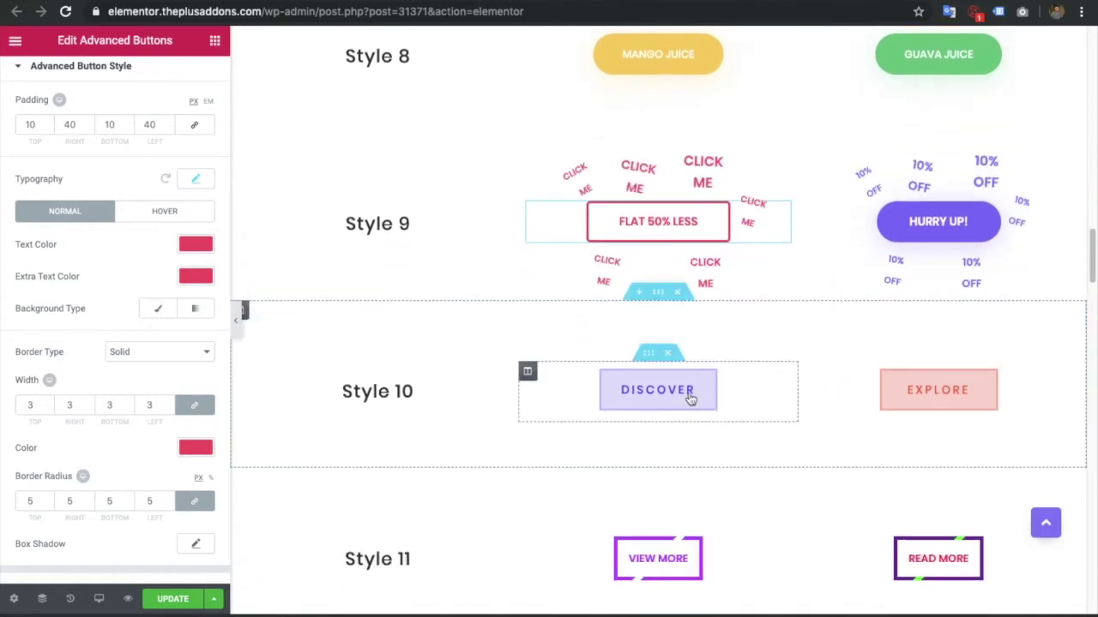
click(769, 390)
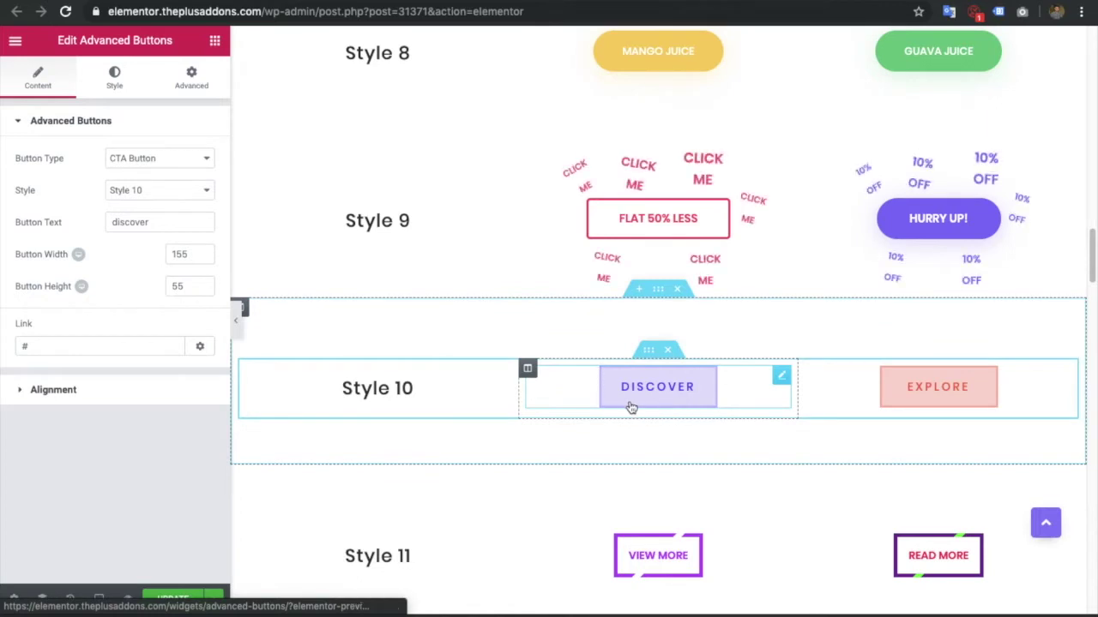
click(140, 389)
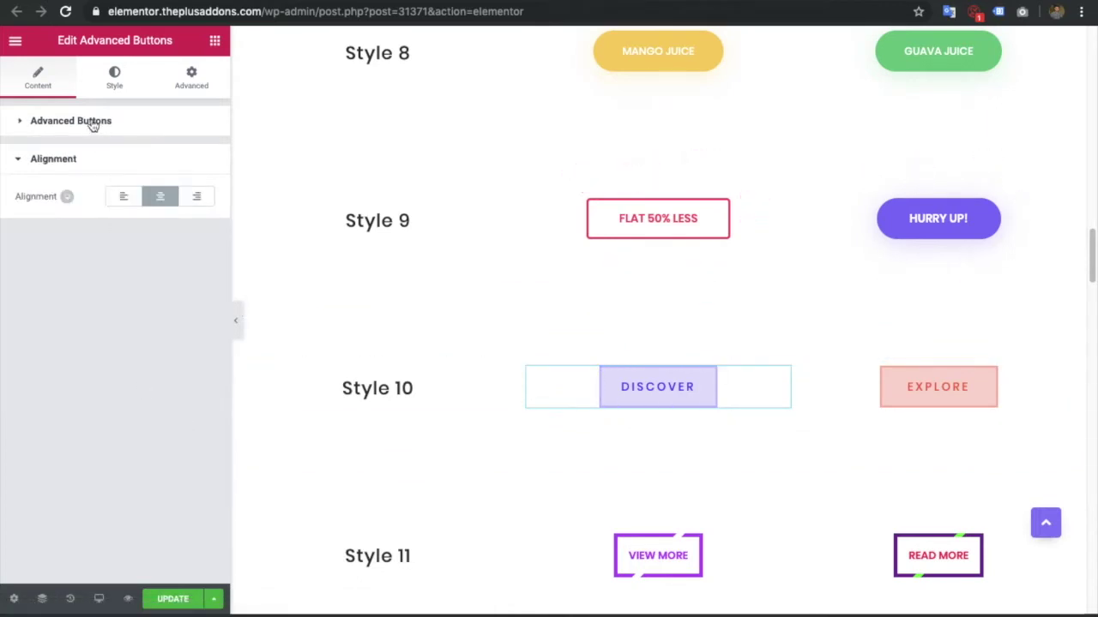
click(112, 163)
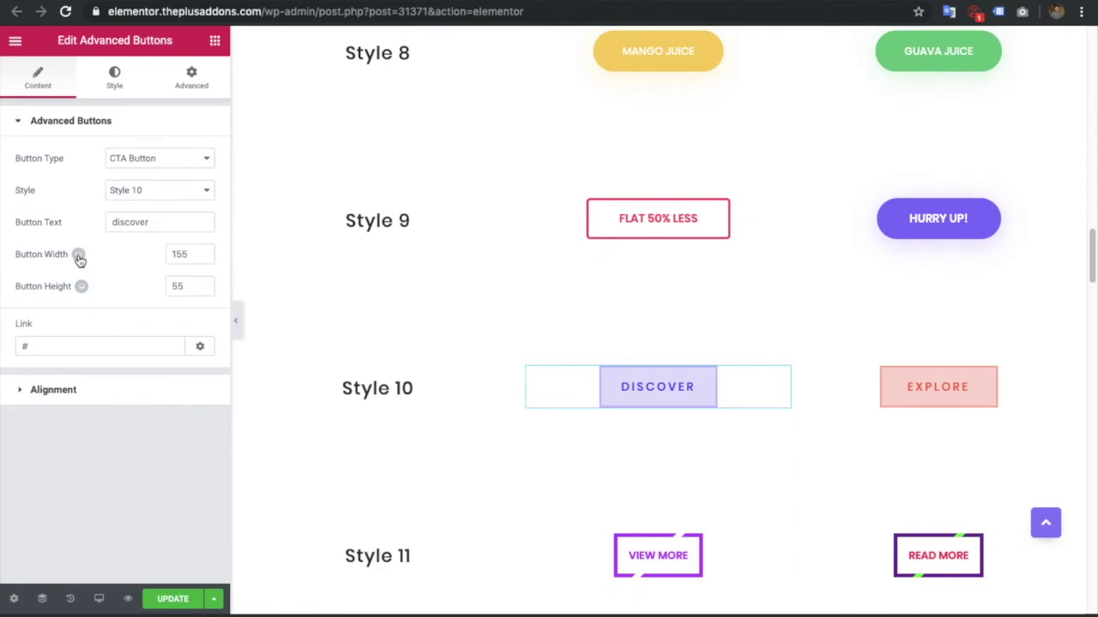
mouse_move(79, 261)
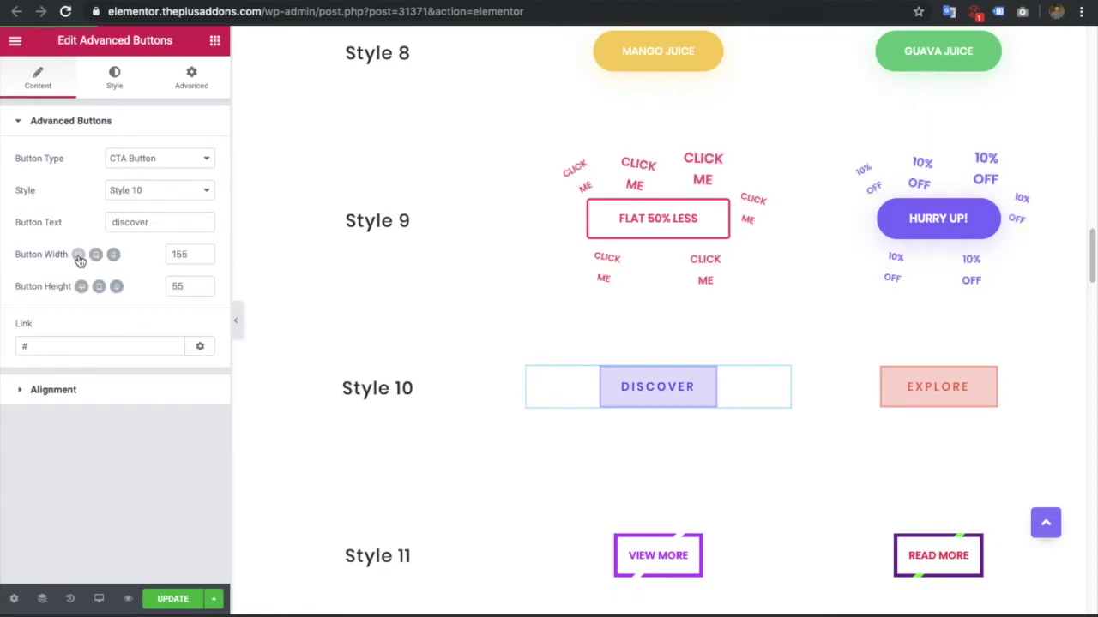
click(79, 257)
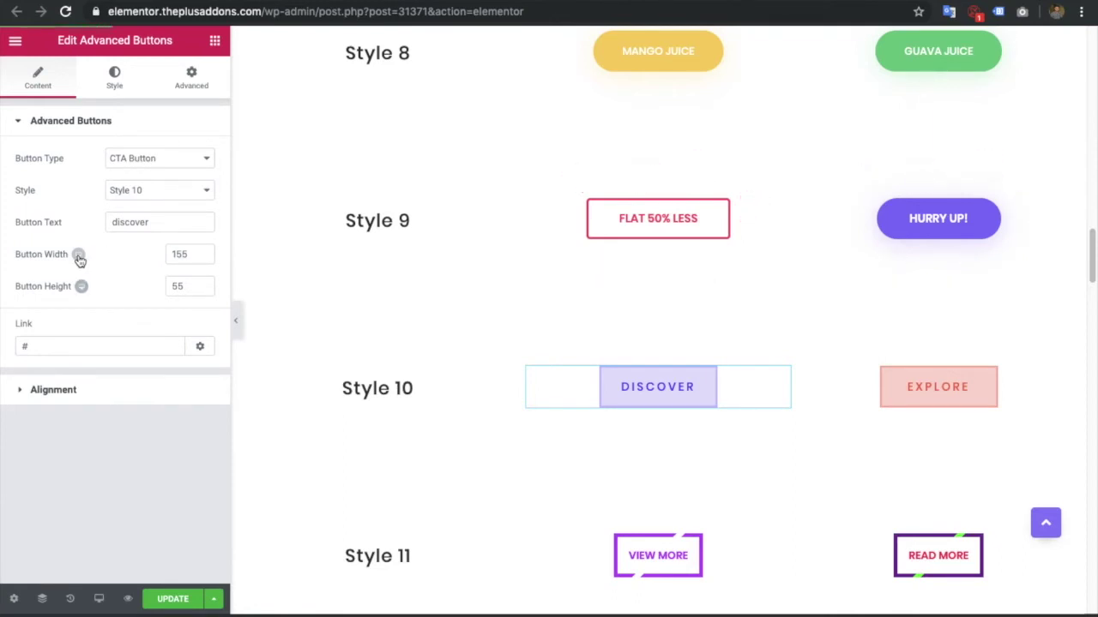
click(77, 391)
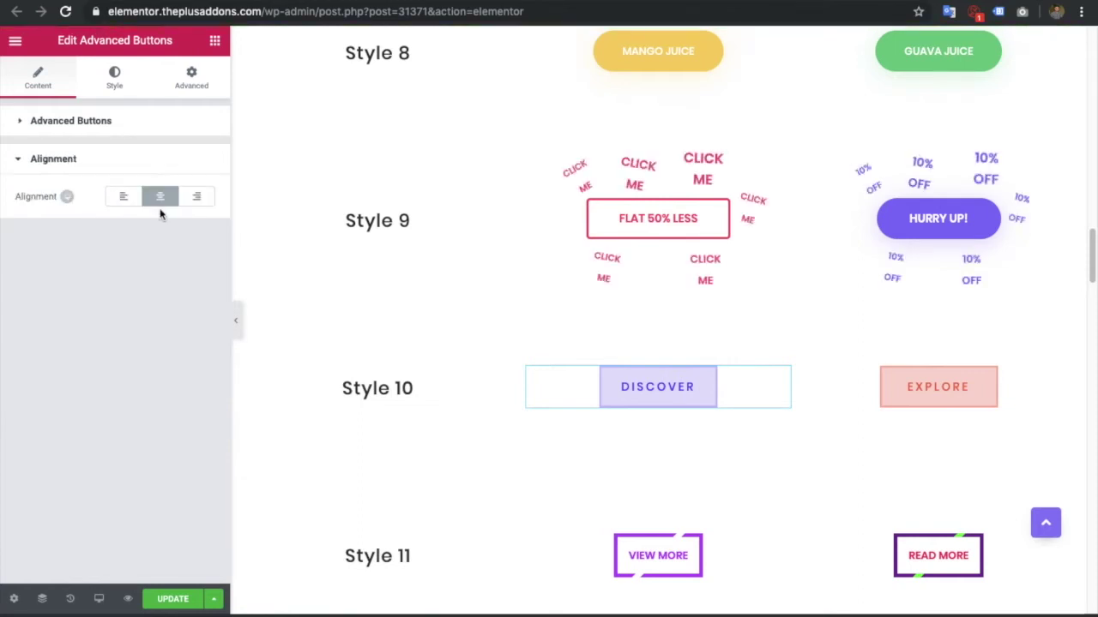
Inspect the content settings of the Style 11 View More and Style 12 WordPress buttons.
scroll(762, 429, down, 3)
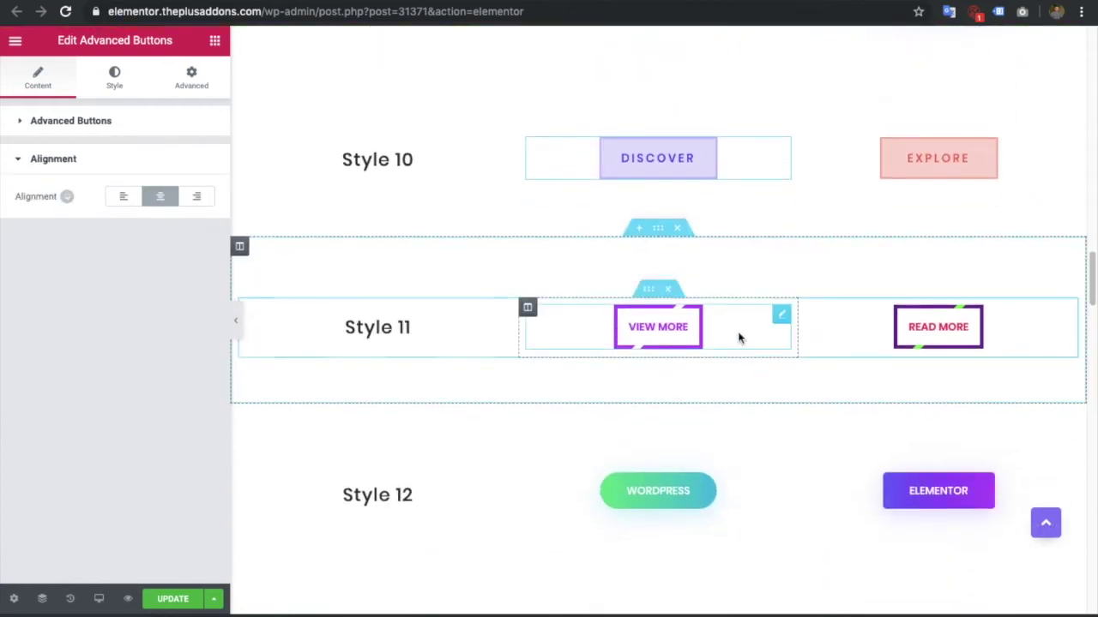
click(740, 338)
click(747, 484)
Inspect the button text and the two extra text fields of the Style 13 Contact button.
scroll(747, 484, down, 3)
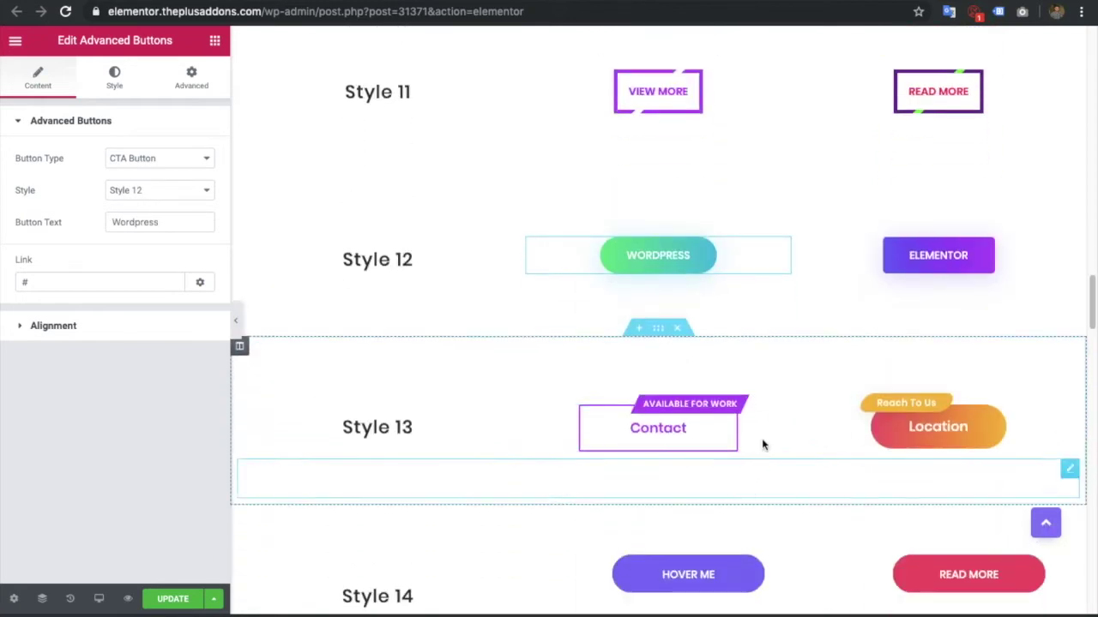
click(766, 433)
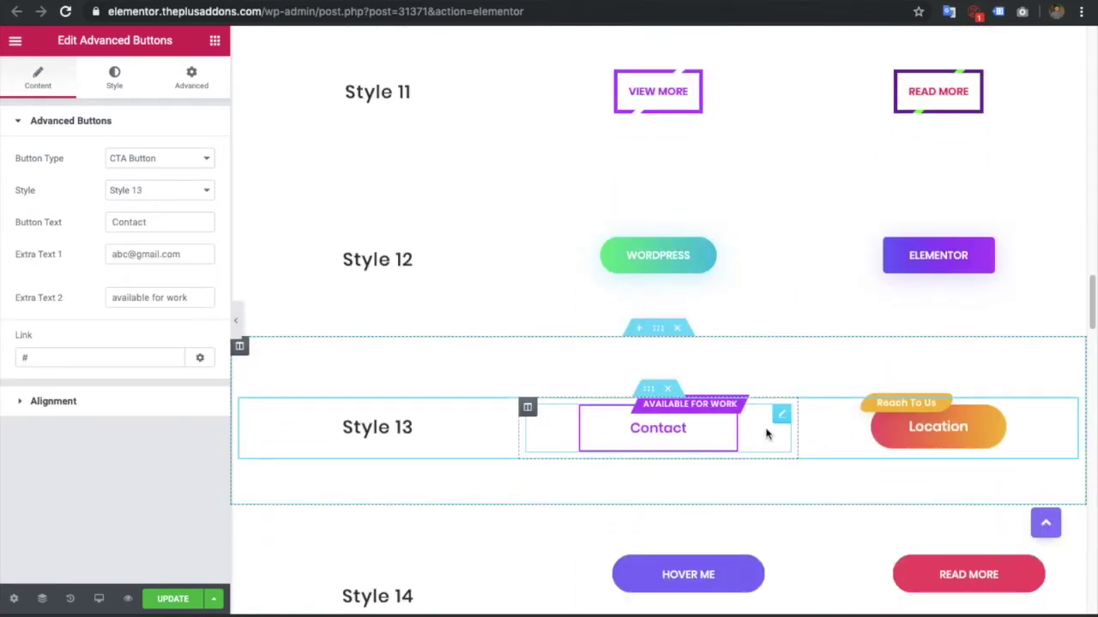
click(117, 238)
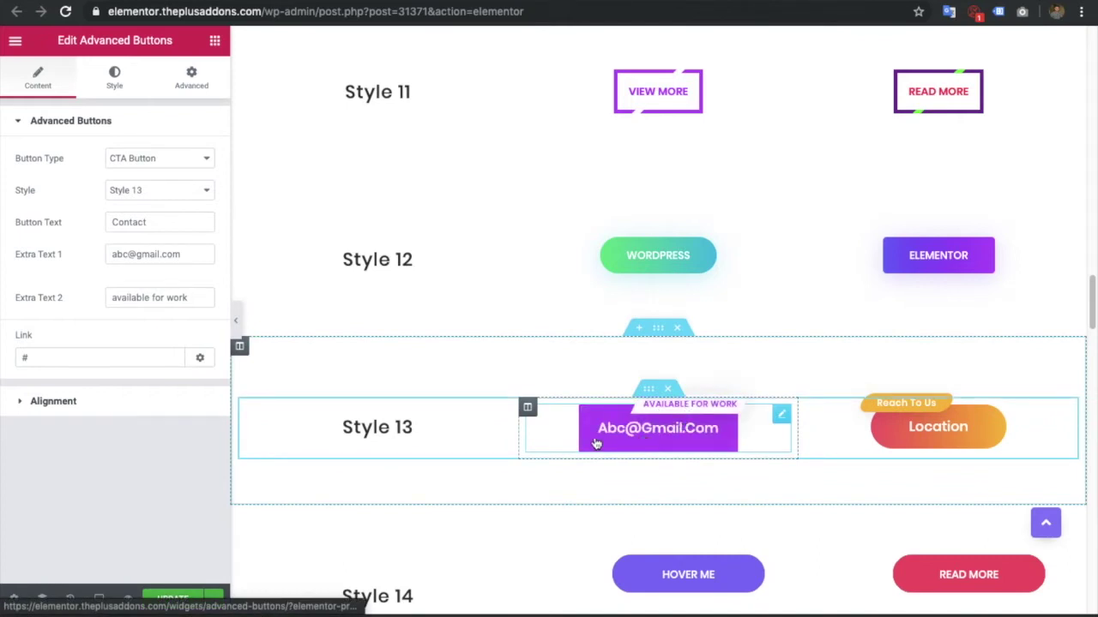
click(134, 254)
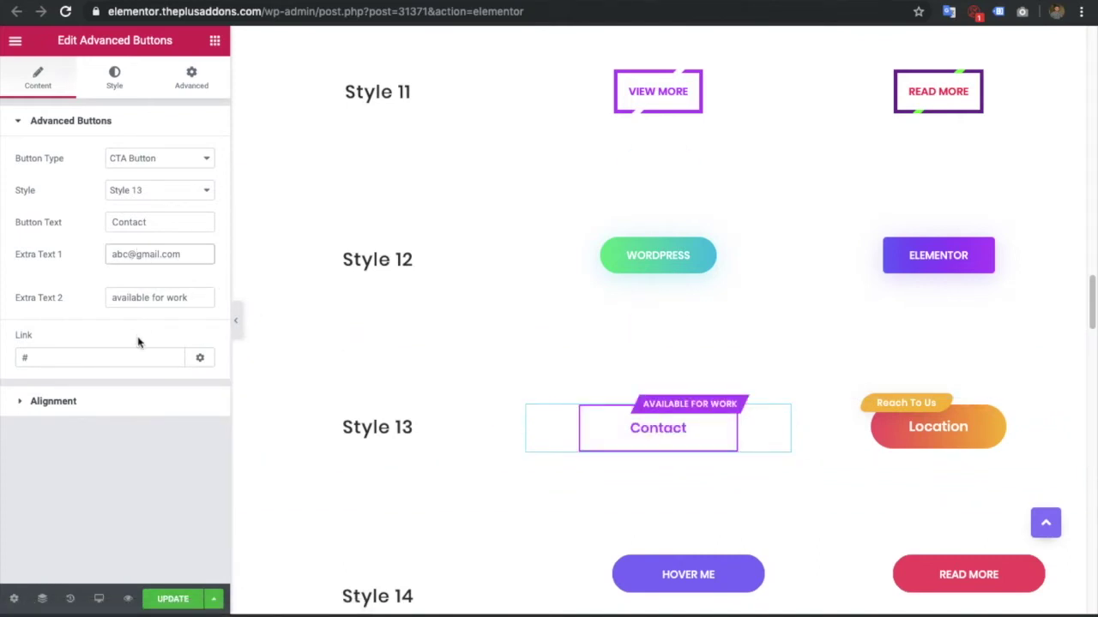
Set the Style 13 Contact button's tooltip position to Left in its alignment settings.
click(94, 395)
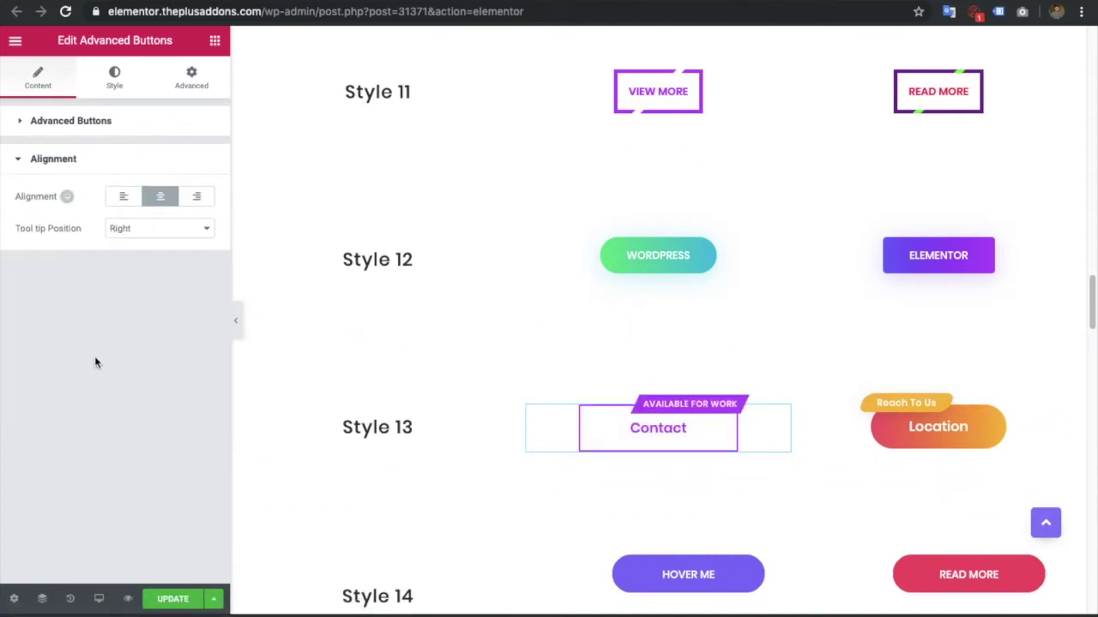
click(135, 229)
click(136, 229)
click(135, 229)
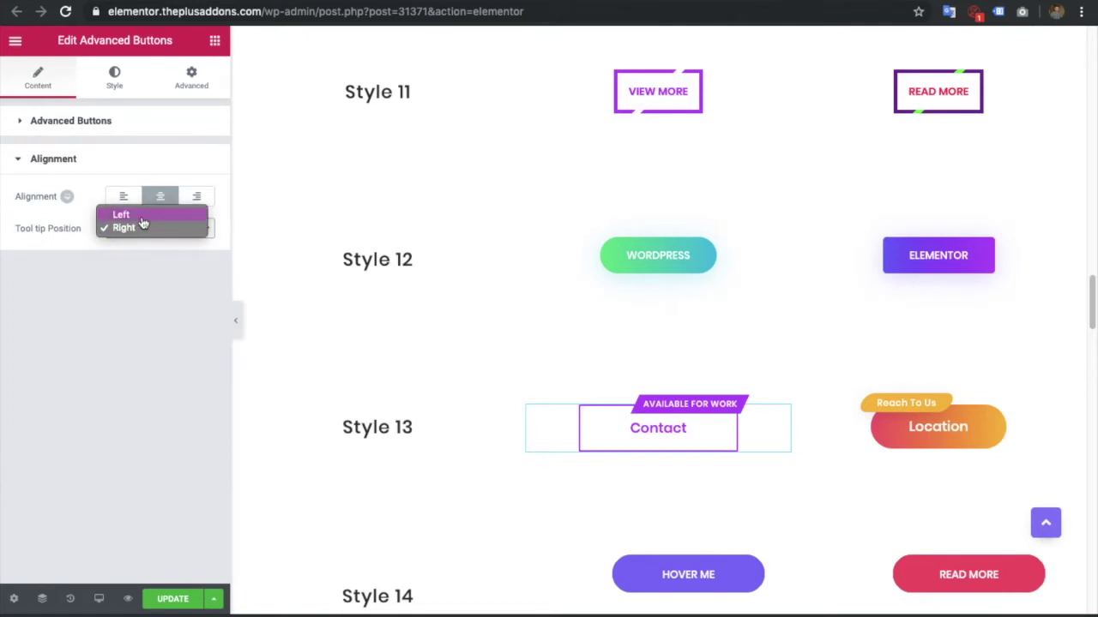
click(143, 219)
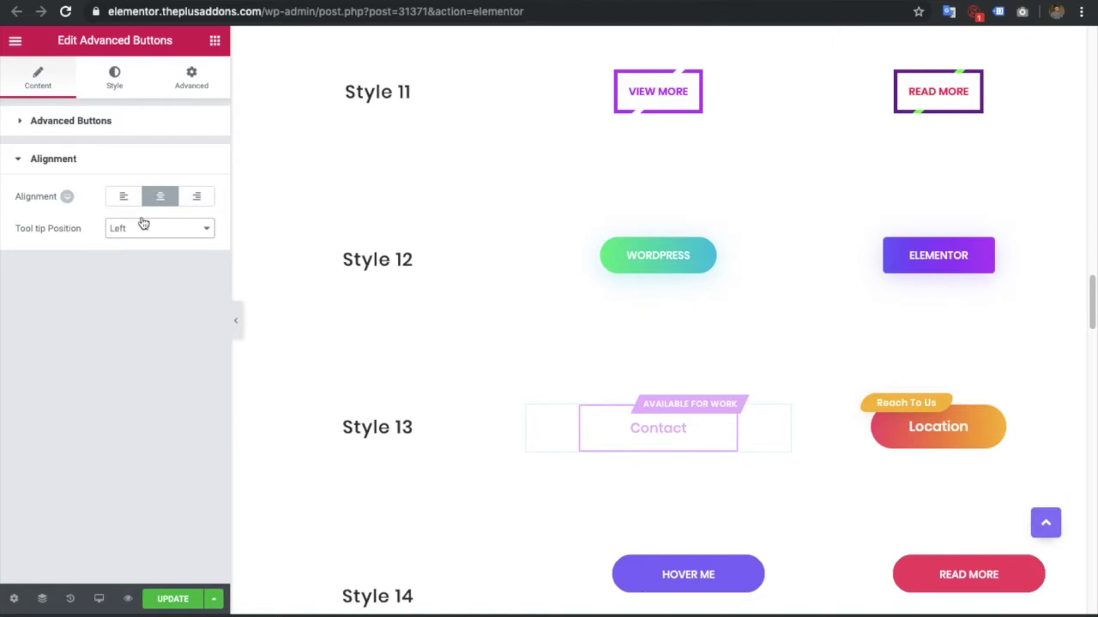
Examine the Style 13 Contact button's style settings and its tooltip style options, including the transform CSS value.
click(120, 80)
scroll(100, 344, down, 2)
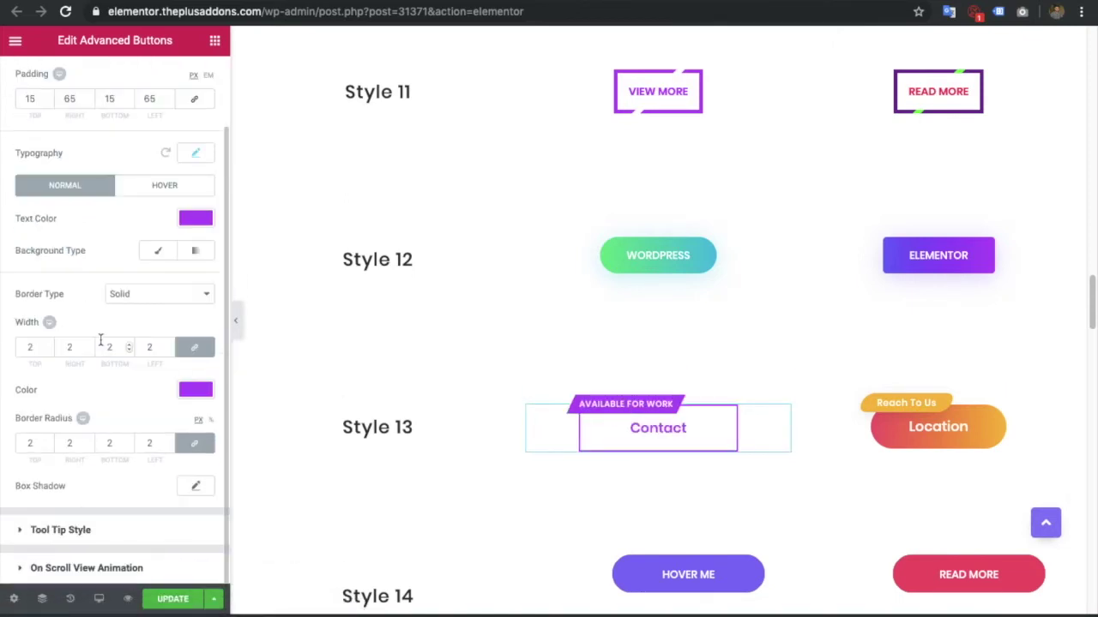
click(69, 529)
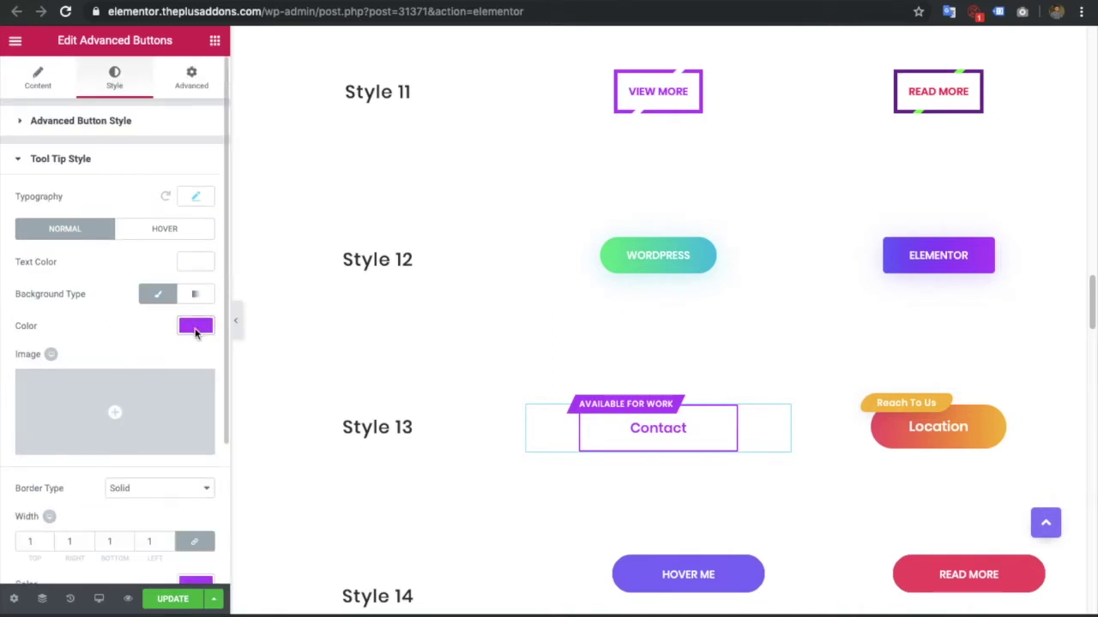
scroll(188, 338, down, 4)
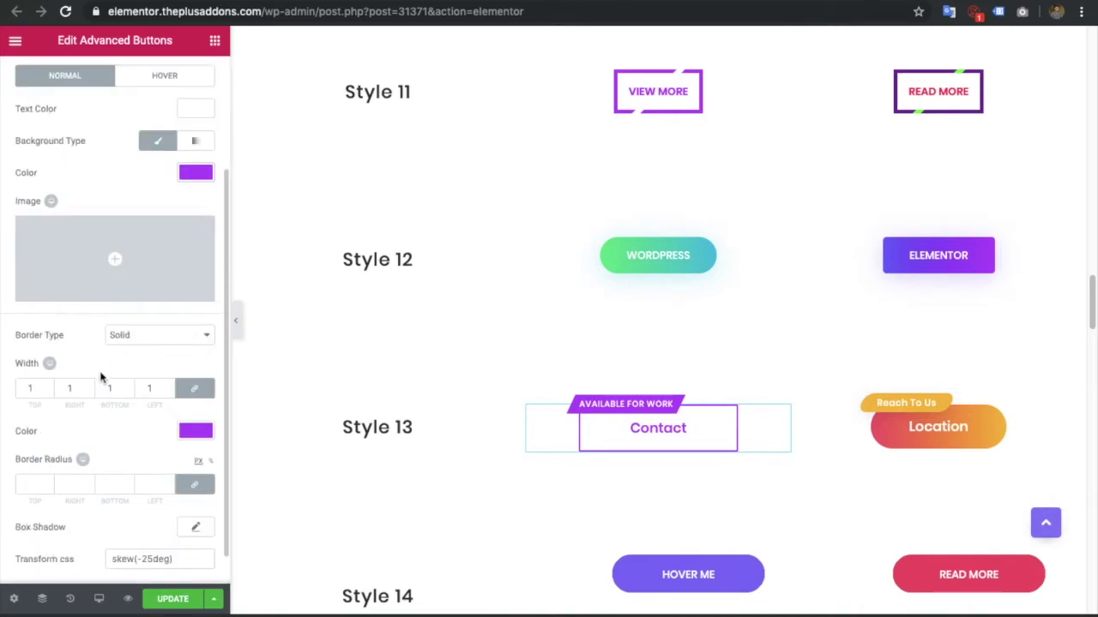
click(122, 554)
double_click(125, 552)
triple_click(125, 550)
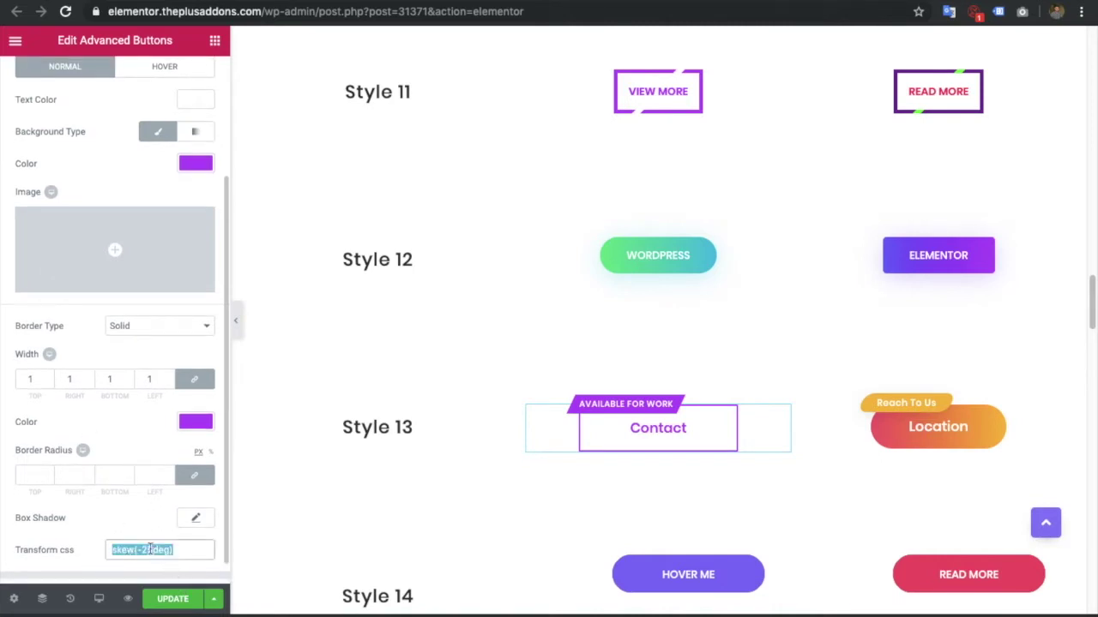
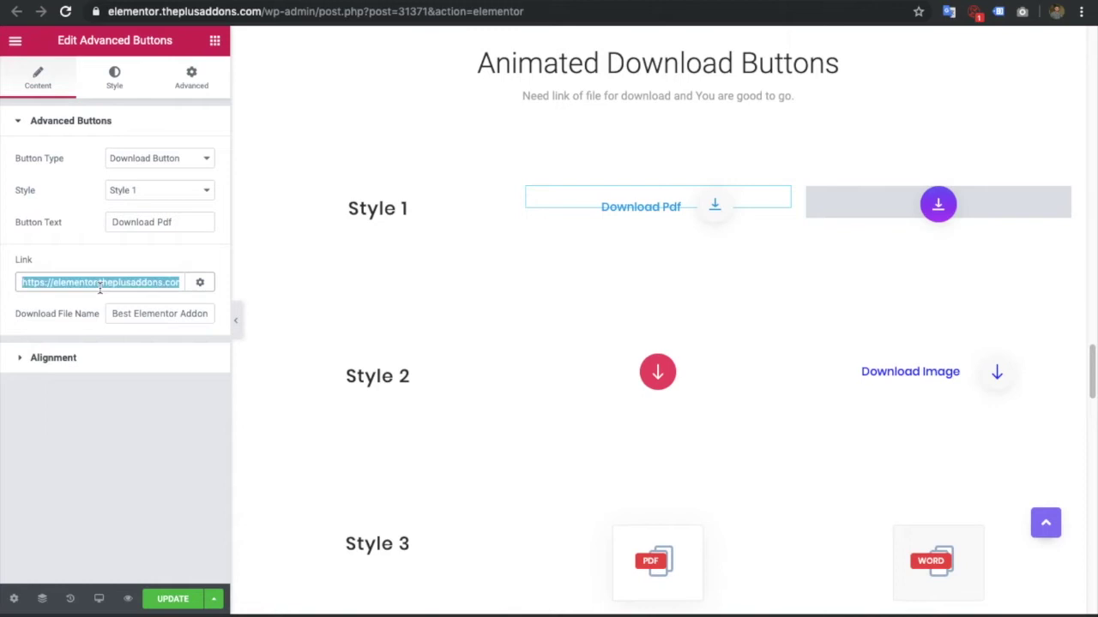
Inspect the Style 1 Download Pdf button's link options and its link URL through to the file extension.
click(199, 284)
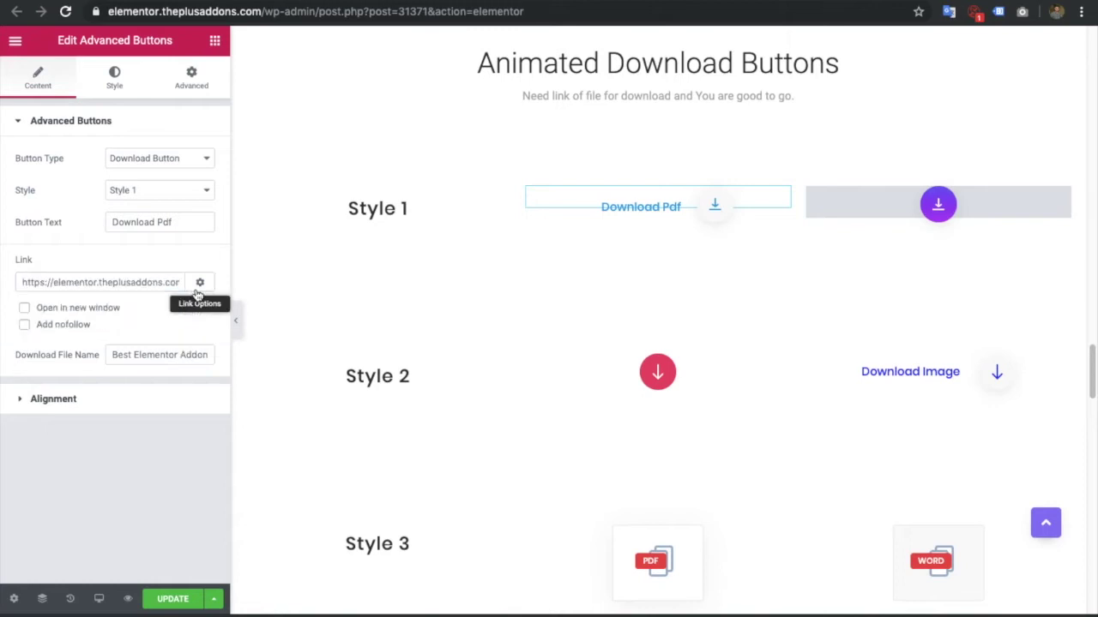
triple_click(129, 281)
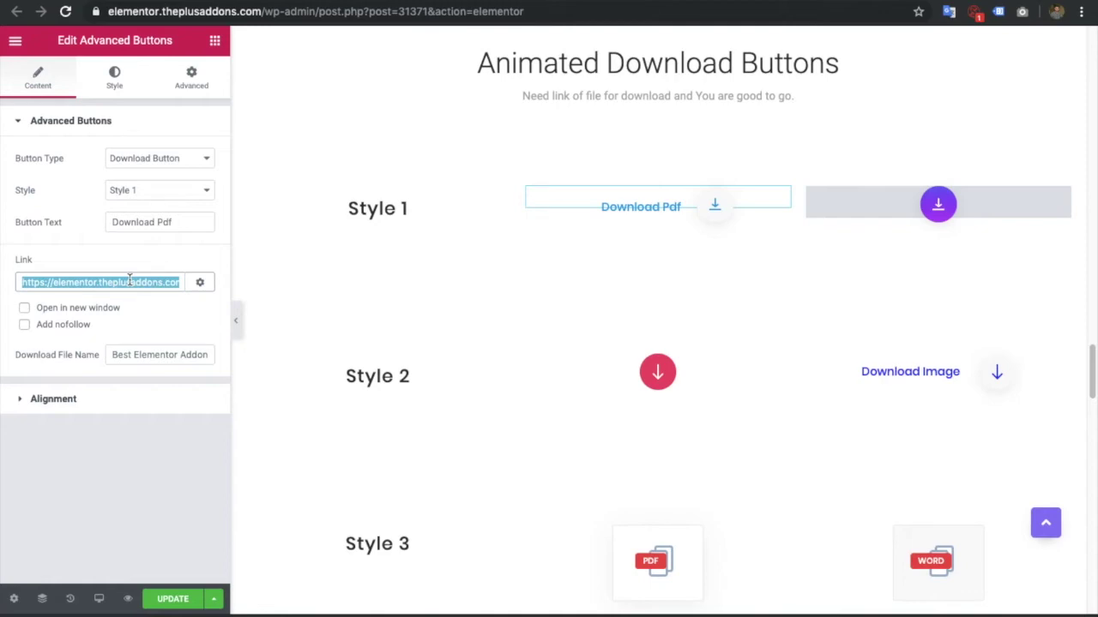
key(ctrl+v)
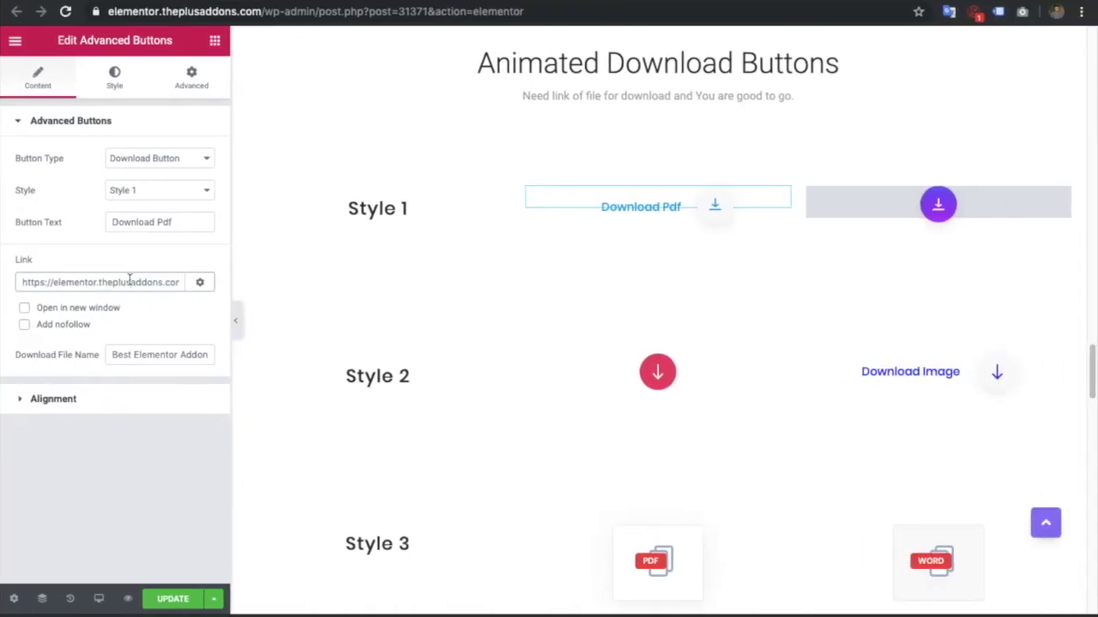
triple_click(129, 282)
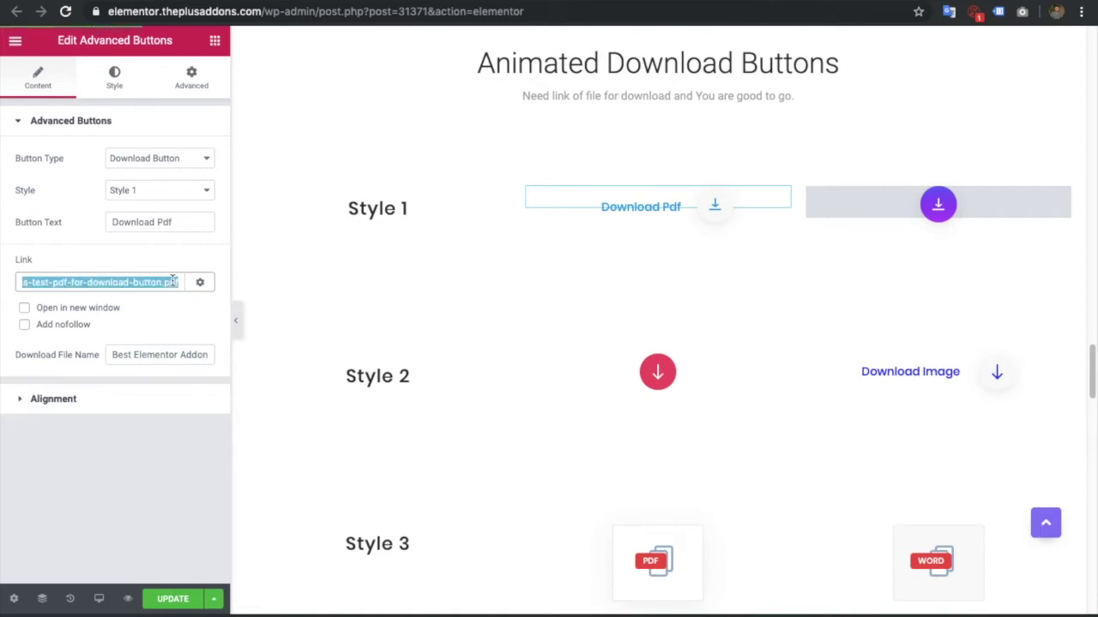
click(168, 282)
drag(155, 282, 180, 291)
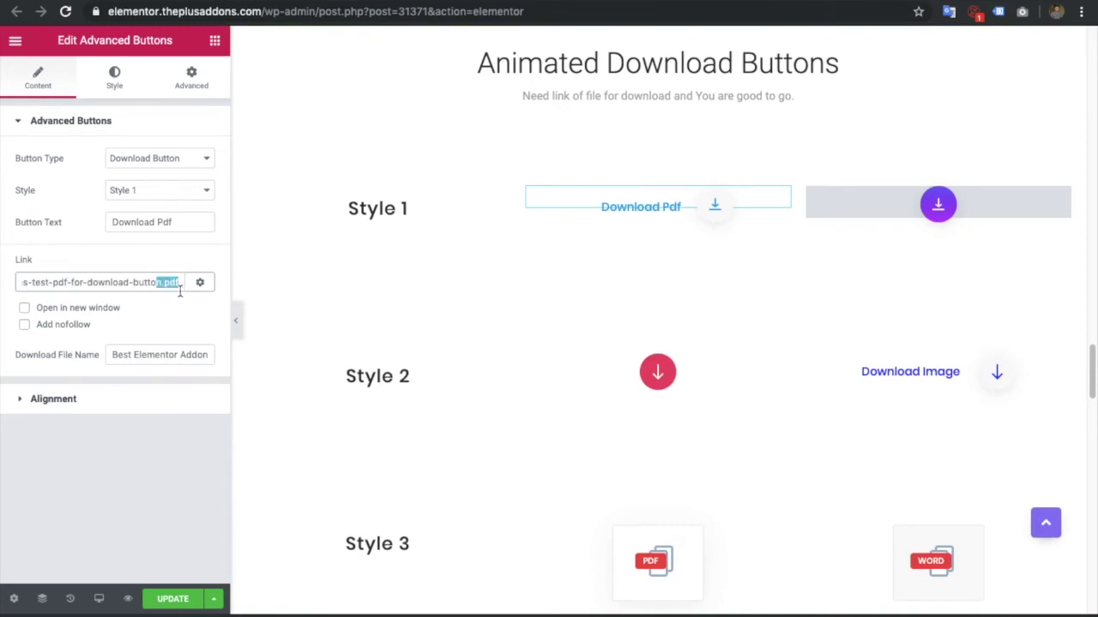
triple_click(148, 292)
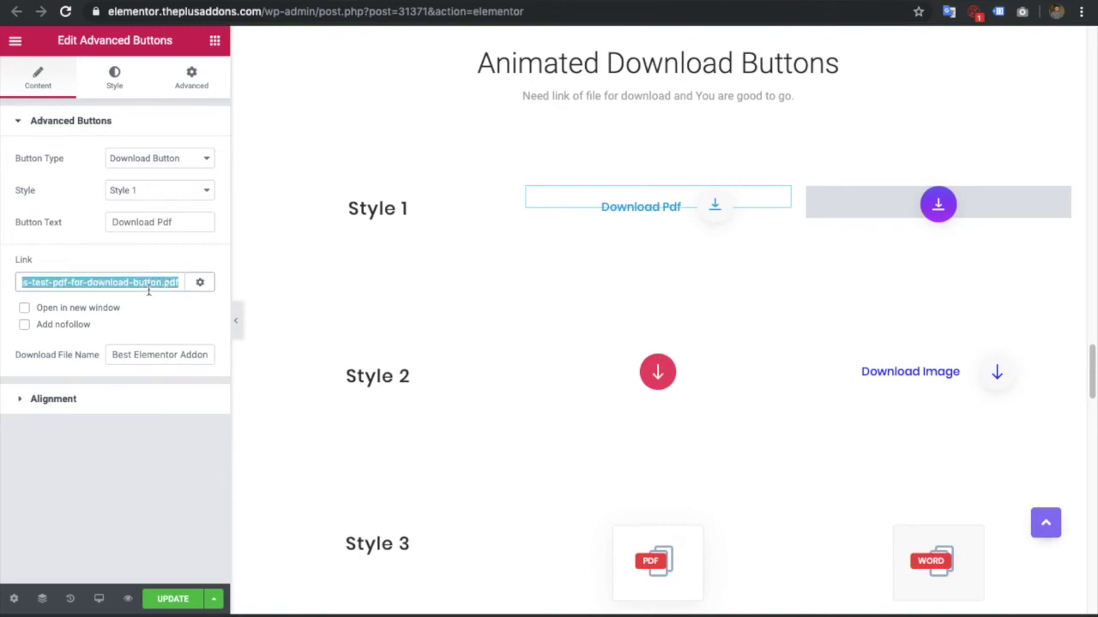
Examine the download file name set for the Style 1 Download Pdf button.
triple_click(125, 355)
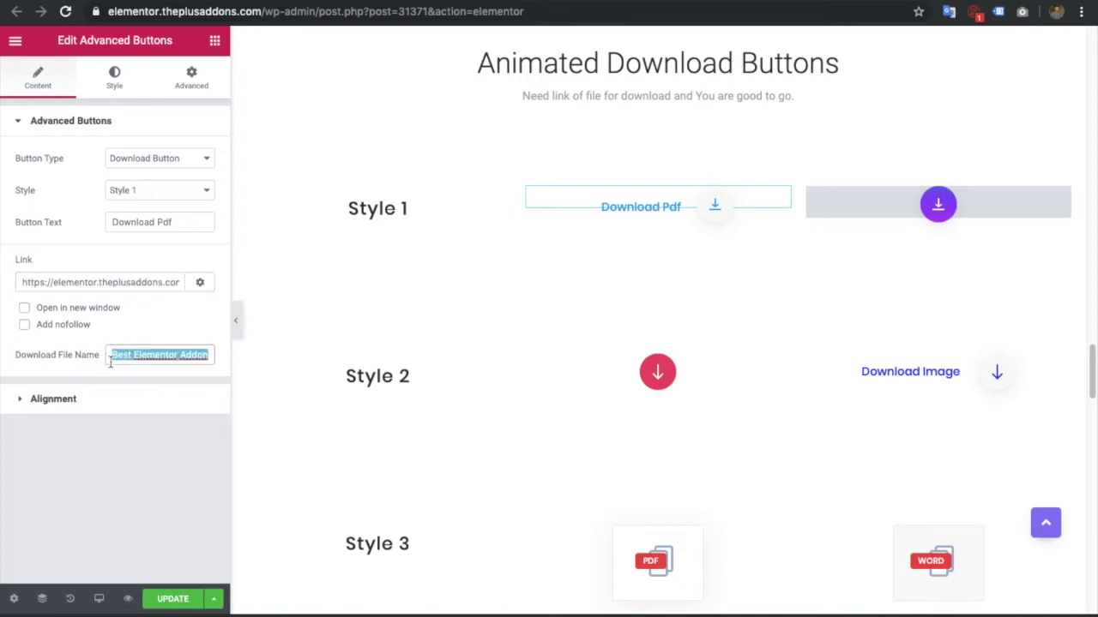
triple_click(136, 355)
click(135, 355)
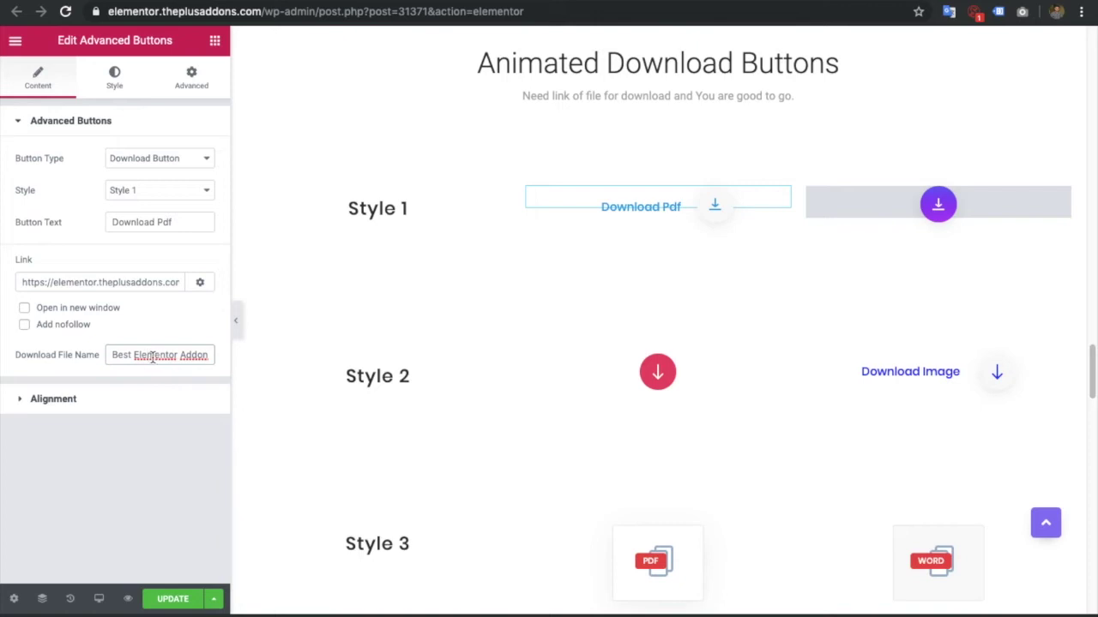
triple_click(151, 359)
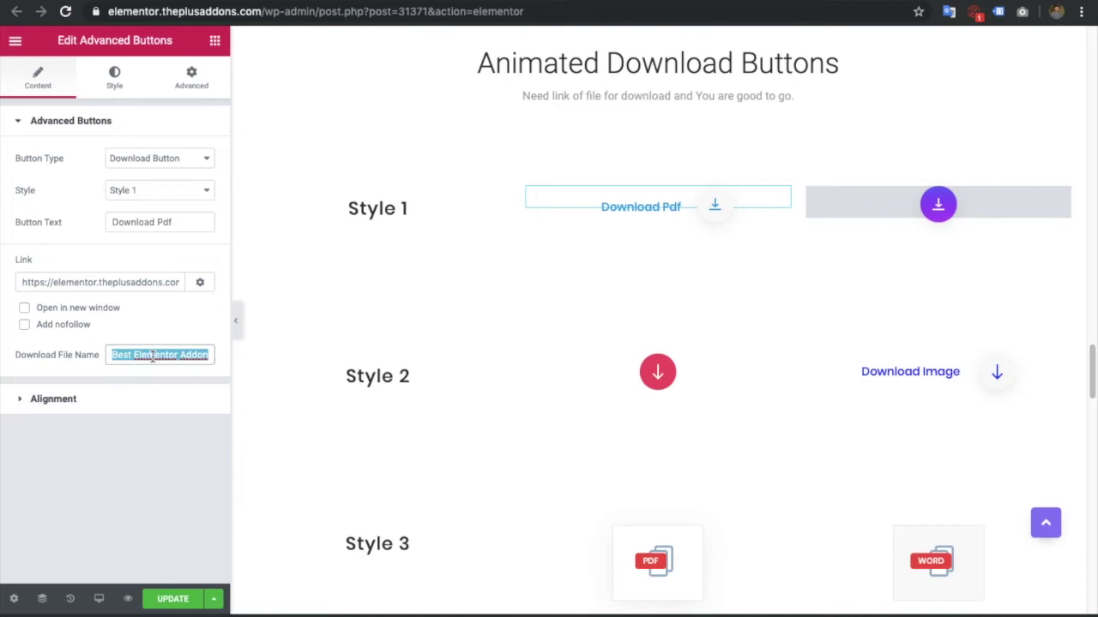
Review the Style 1 Download Pdf button's alignment and style settings, including the Box Content options.
click(122, 398)
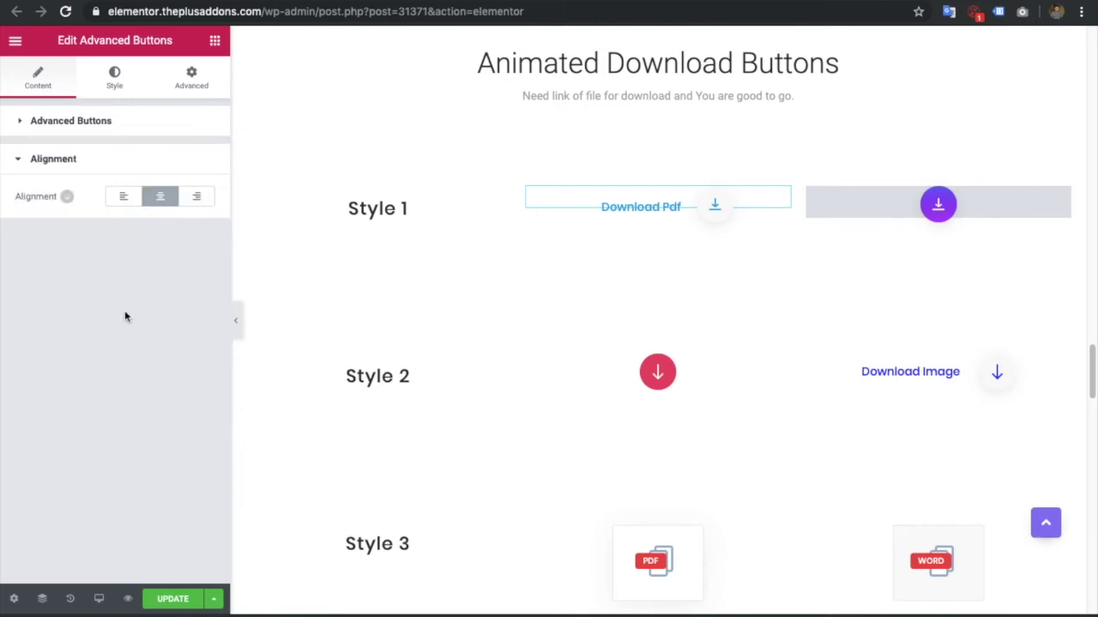
click(114, 77)
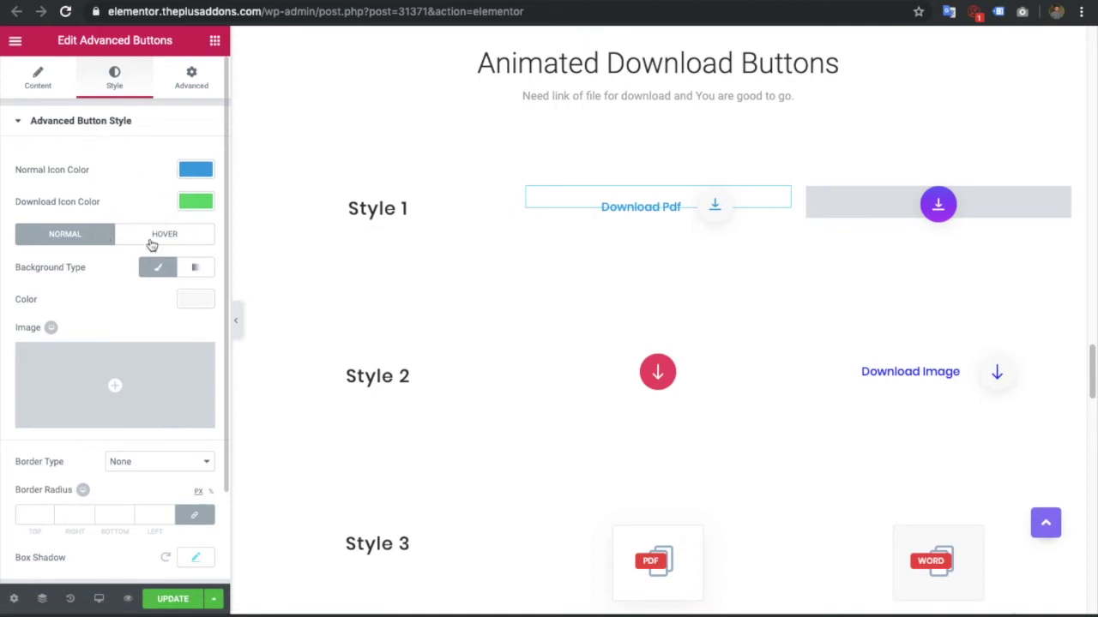
scroll(137, 360, down, 2)
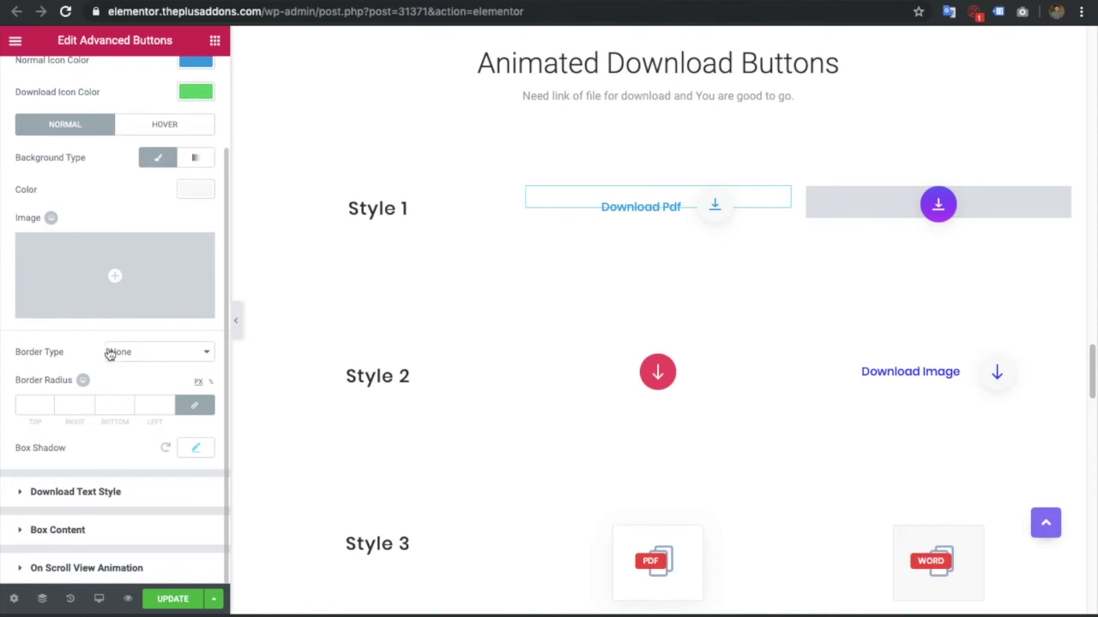
scroll(109, 353, down, 2)
click(77, 529)
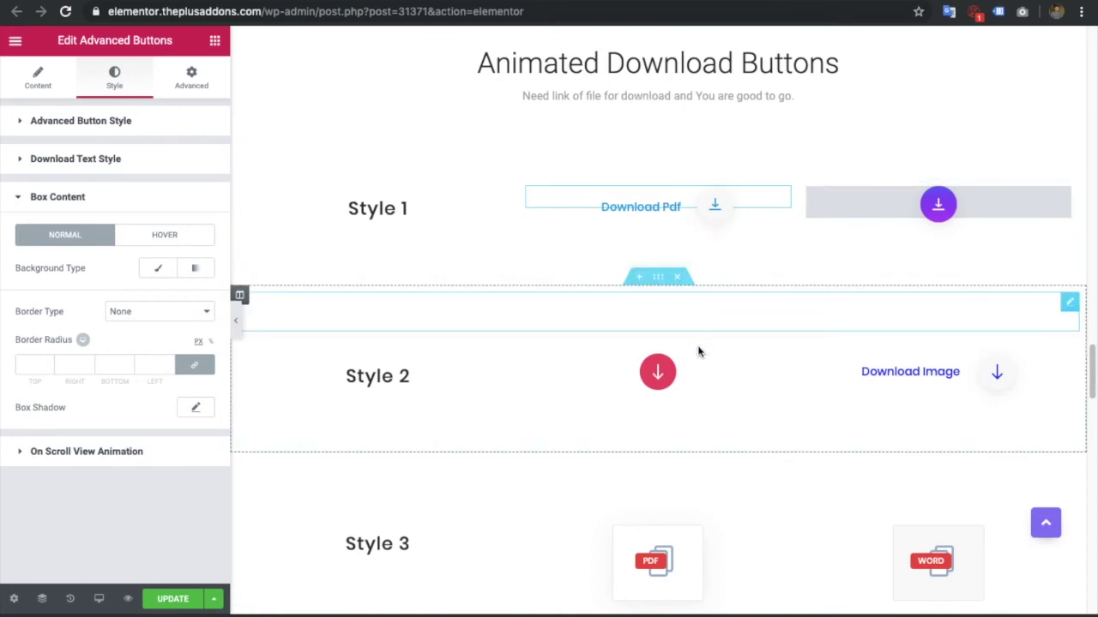
Inspect the content settings of the red Style 2, Style 3 PDF and Style 4 Download JPG buttons.
click(686, 380)
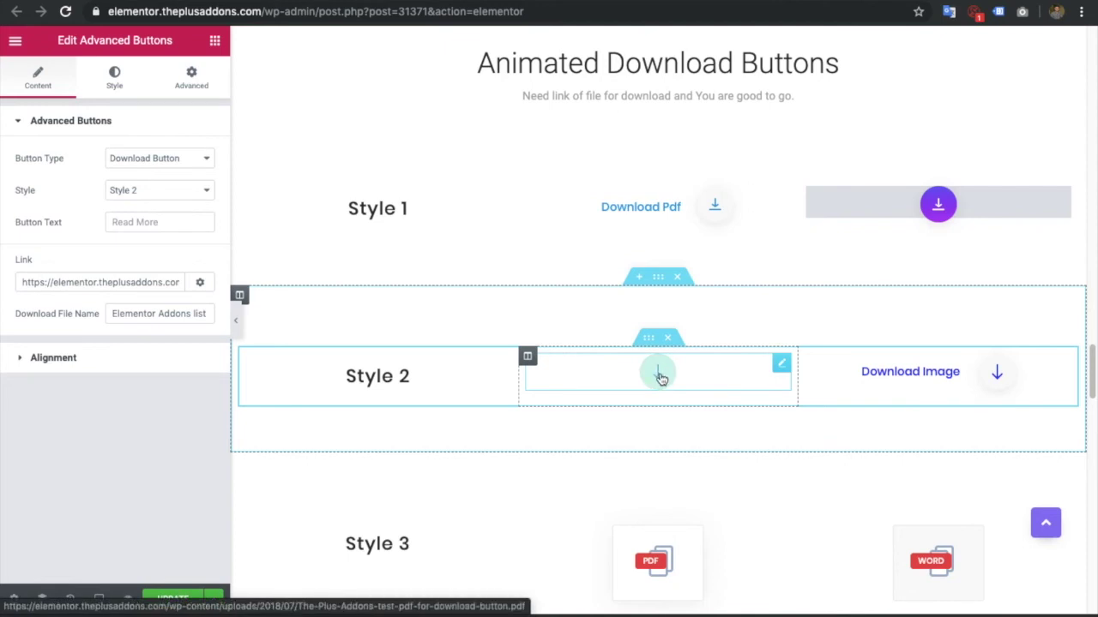
scroll(784, 464, down, 4)
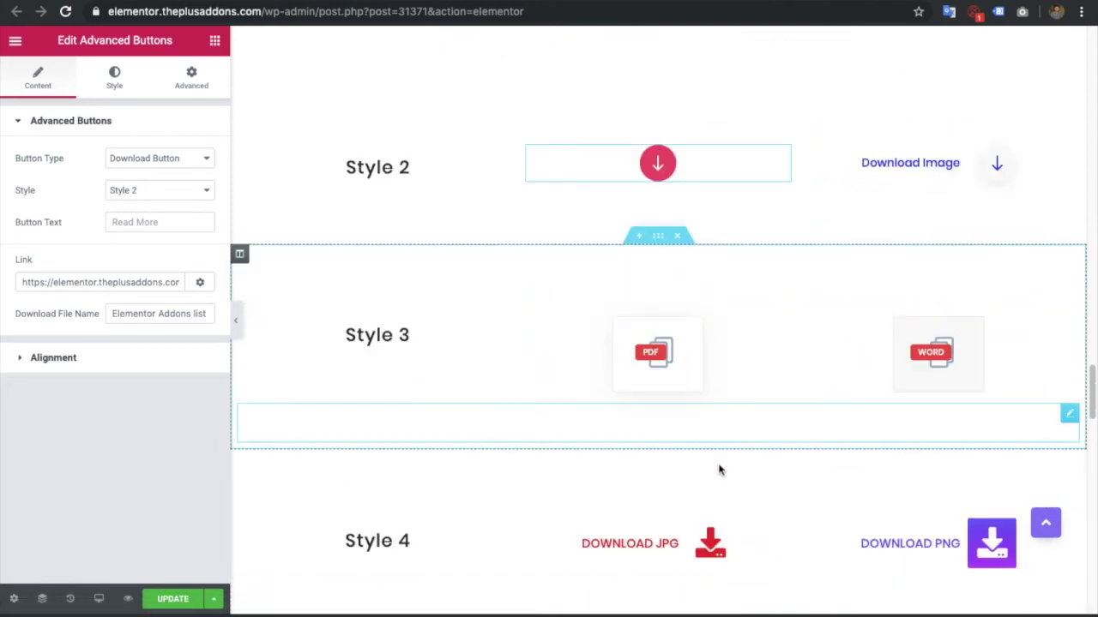
click(747, 261)
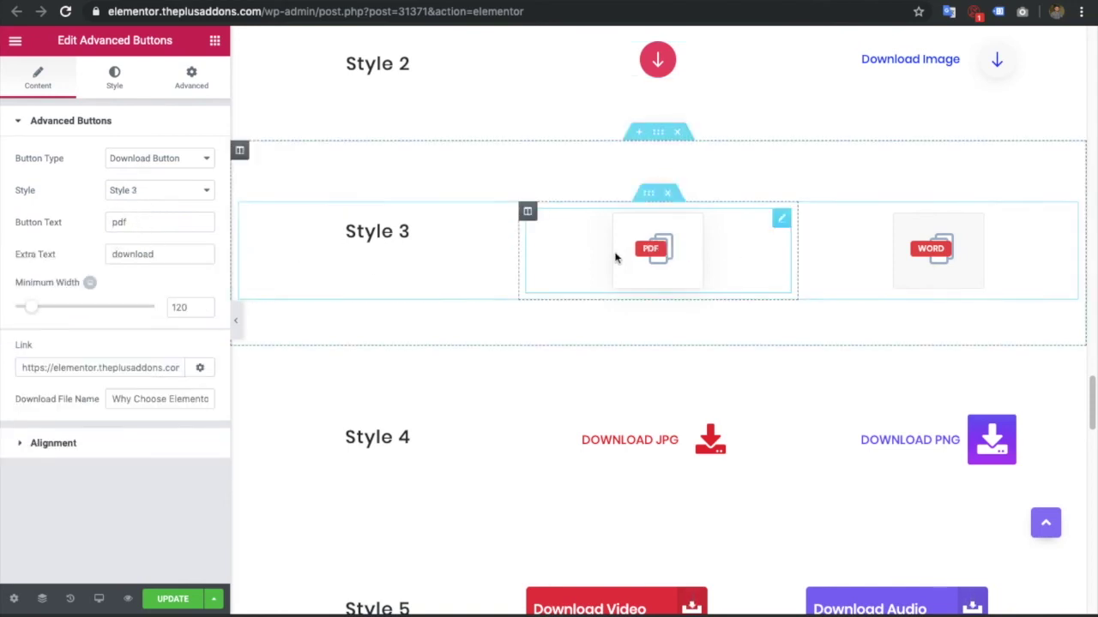
click(783, 451)
Check the Style 5 Download Video button's content settings, including its loading and success text, and its alignment section.
scroll(782, 452, down, 3)
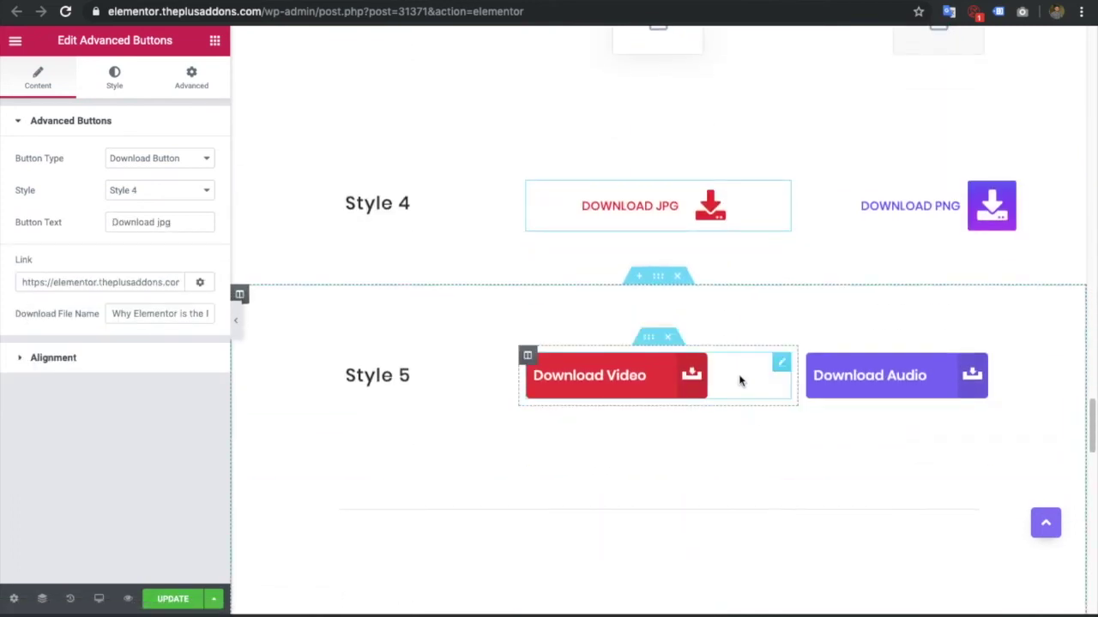
click(738, 379)
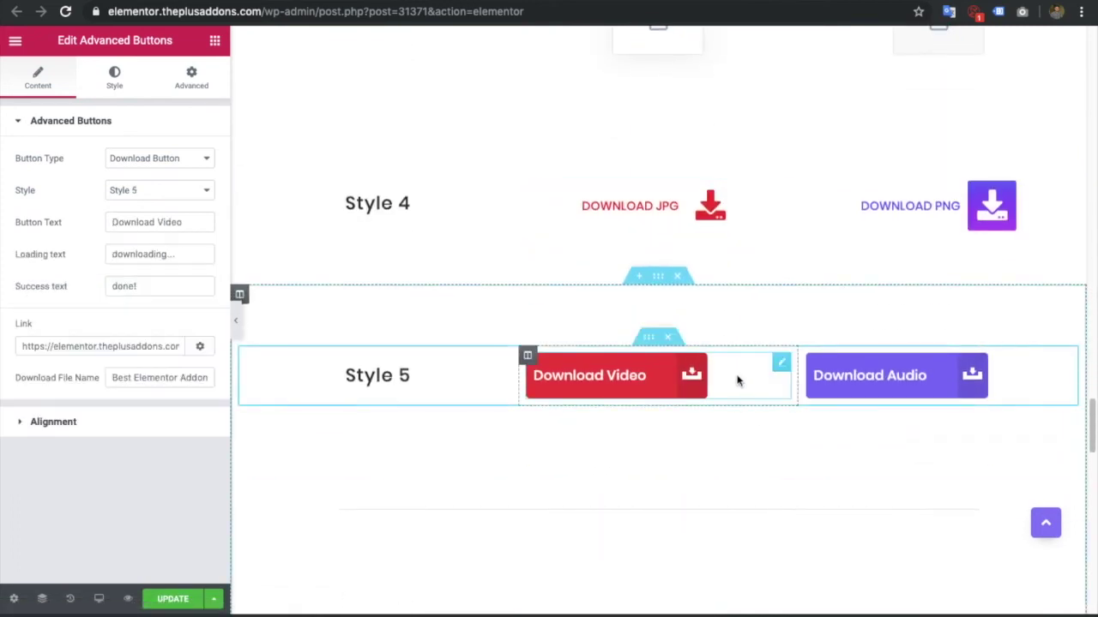
click(103, 421)
click(94, 158)
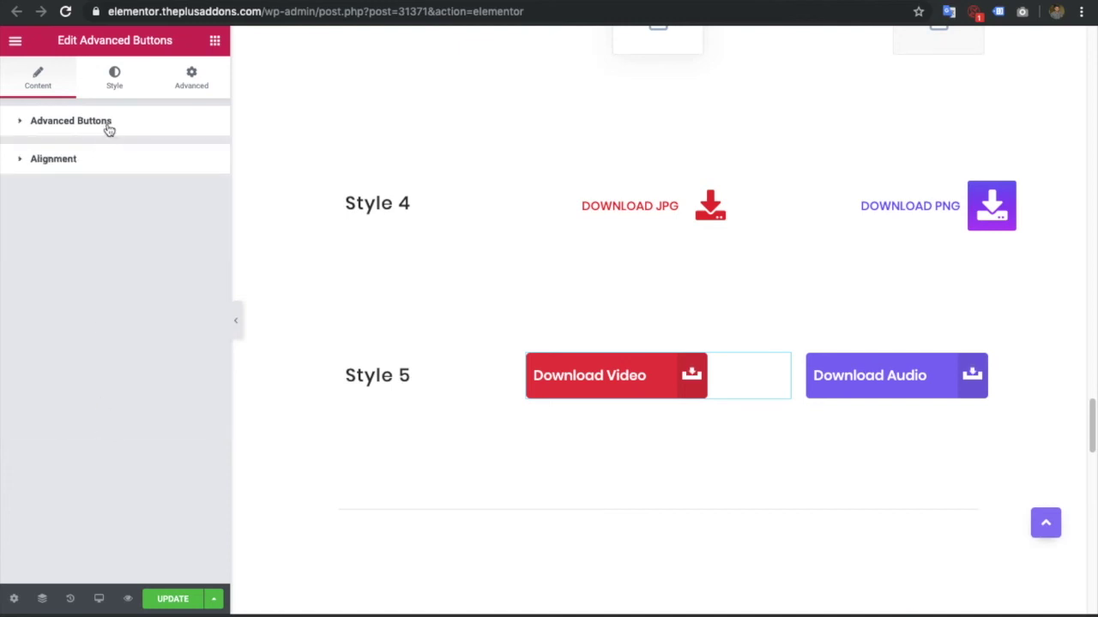
click(105, 125)
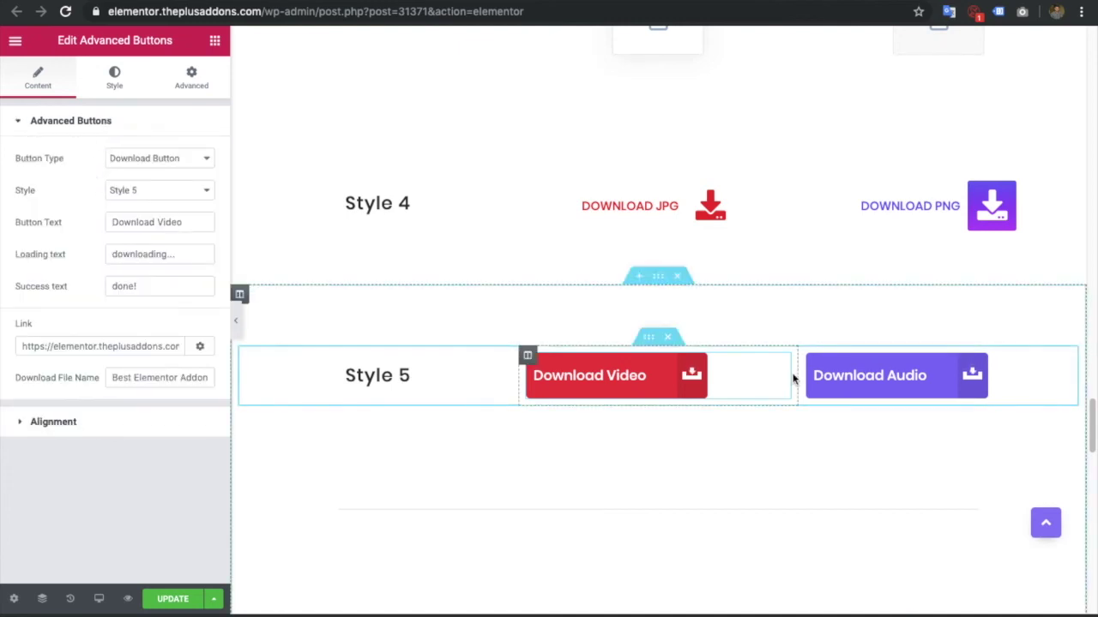
Look back over the download and call-to-action button demos up to the Advanced Buttons page header.
scroll(791, 440, up, 1)
scroll(711, 410, down, 4)
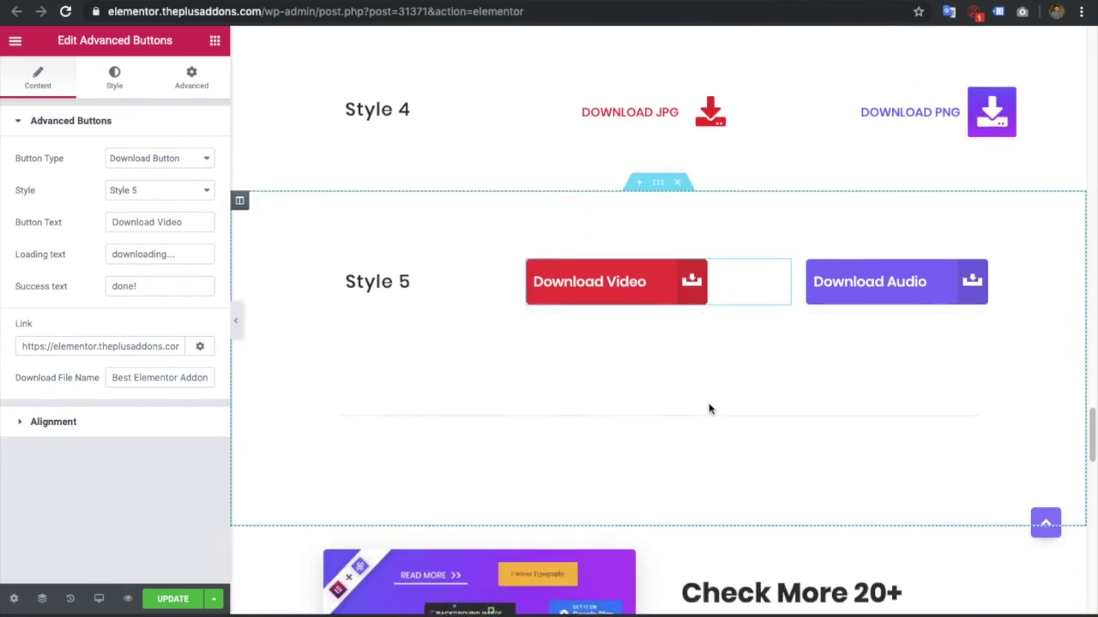
scroll(709, 409, up, 2)
scroll(709, 409, up, 10)
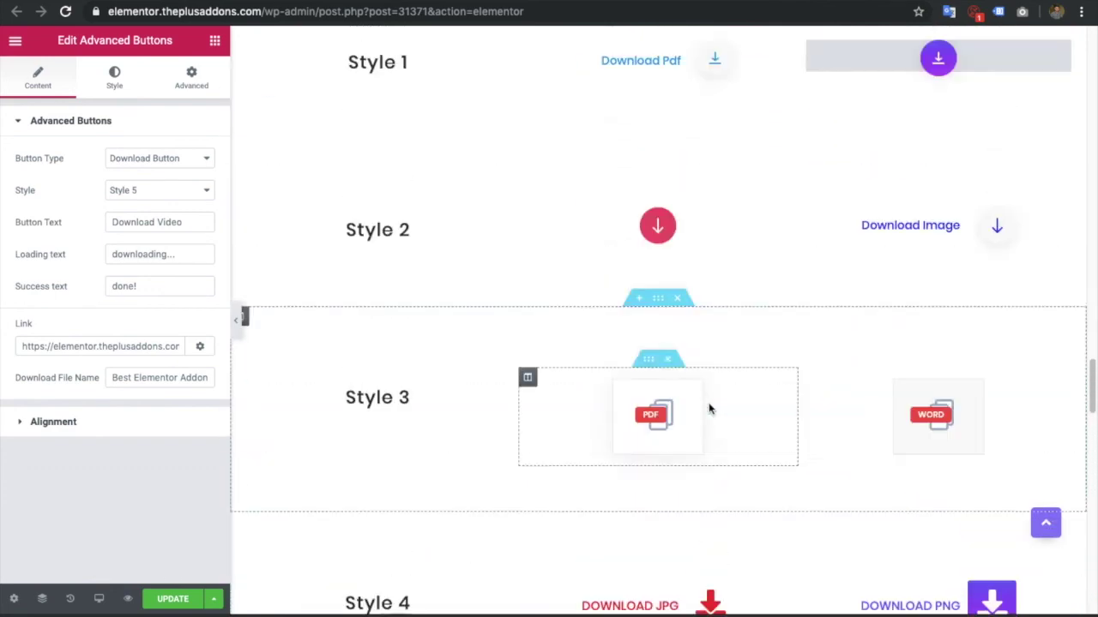
scroll(710, 409, up, 10)
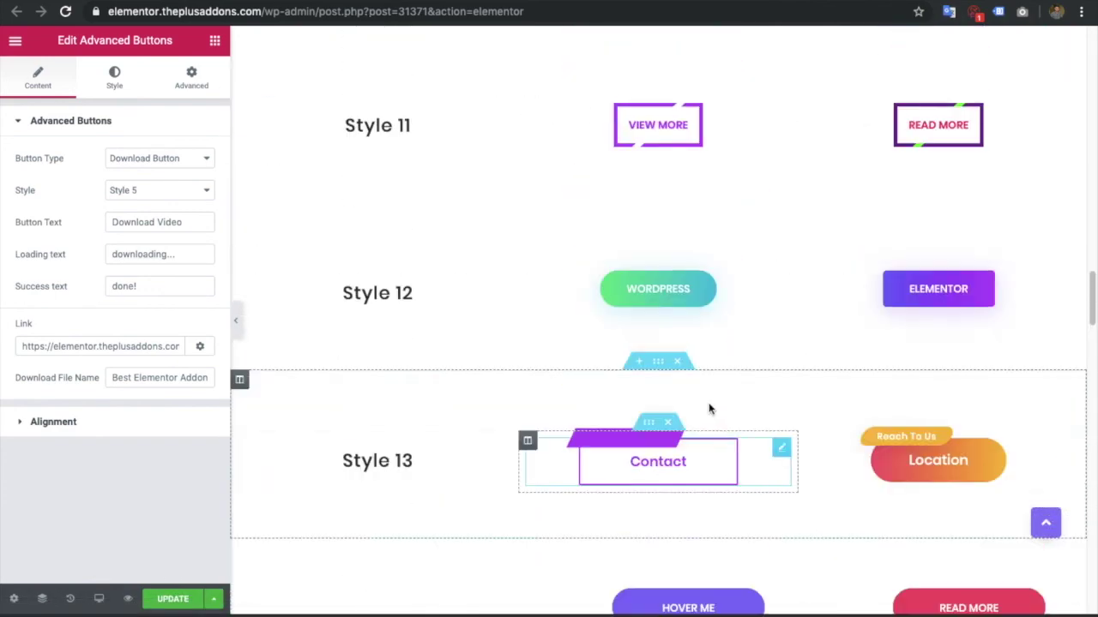
scroll(709, 409, up, 10)
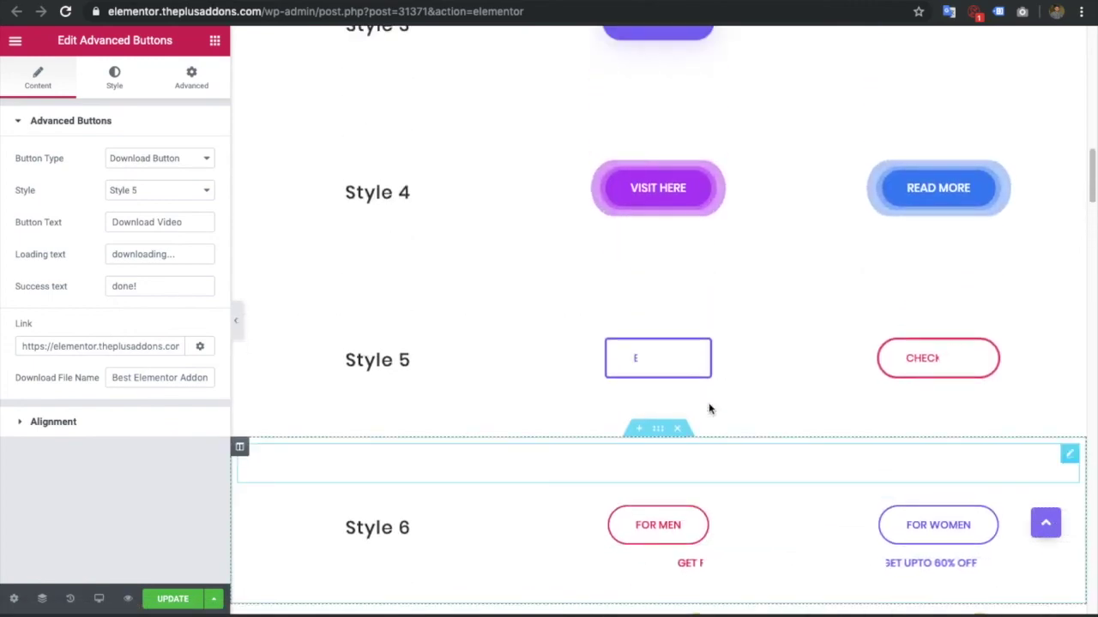
scroll(709, 409, up, 6)
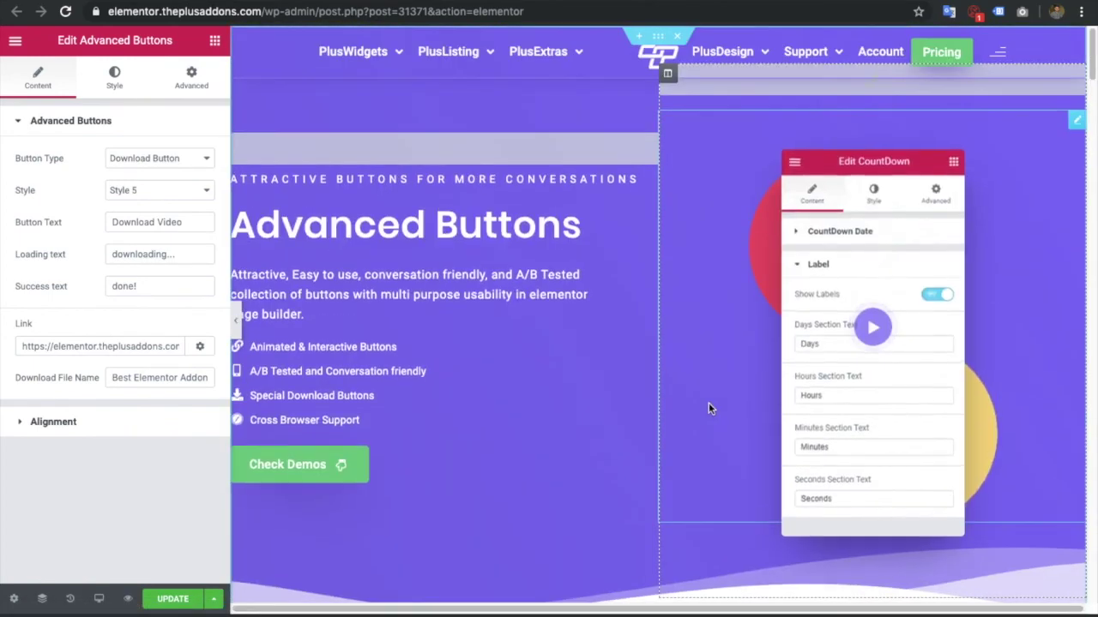